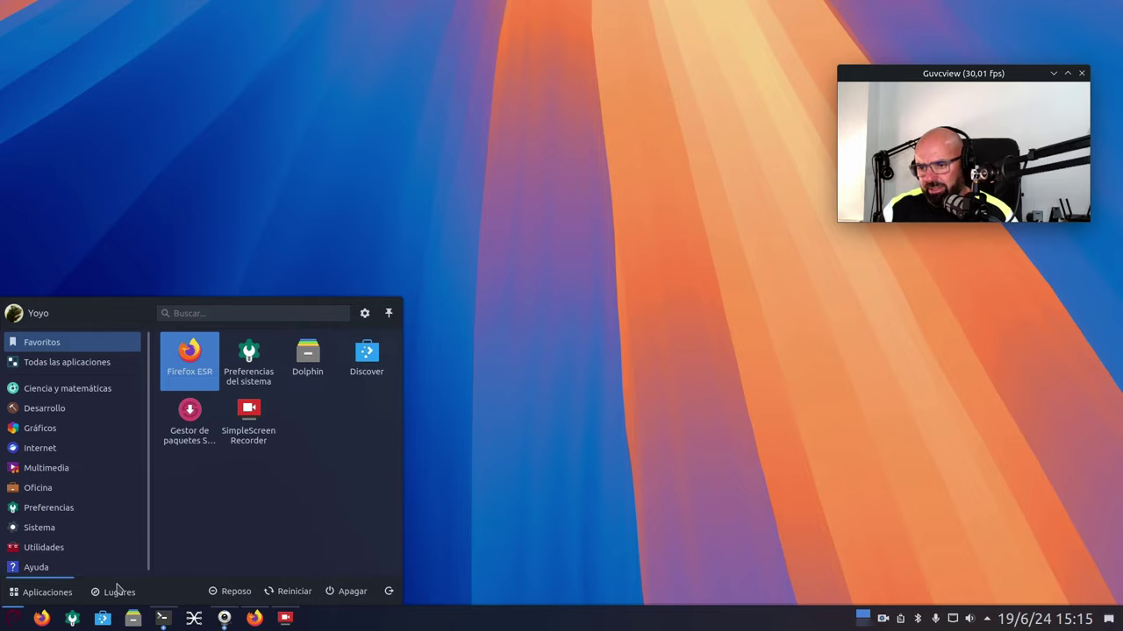
Review the system's software and hardware details in the Centro de información, close it, and check the fastfetch output in Konsole.
click(117, 592)
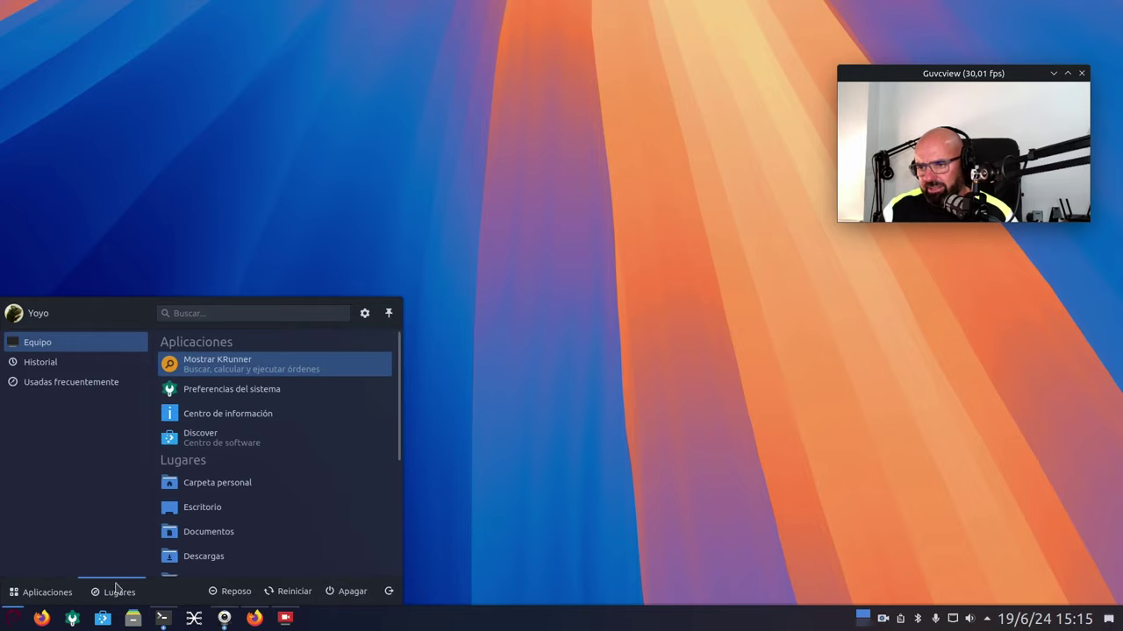
click(206, 414)
drag(612, 50, 519, 49)
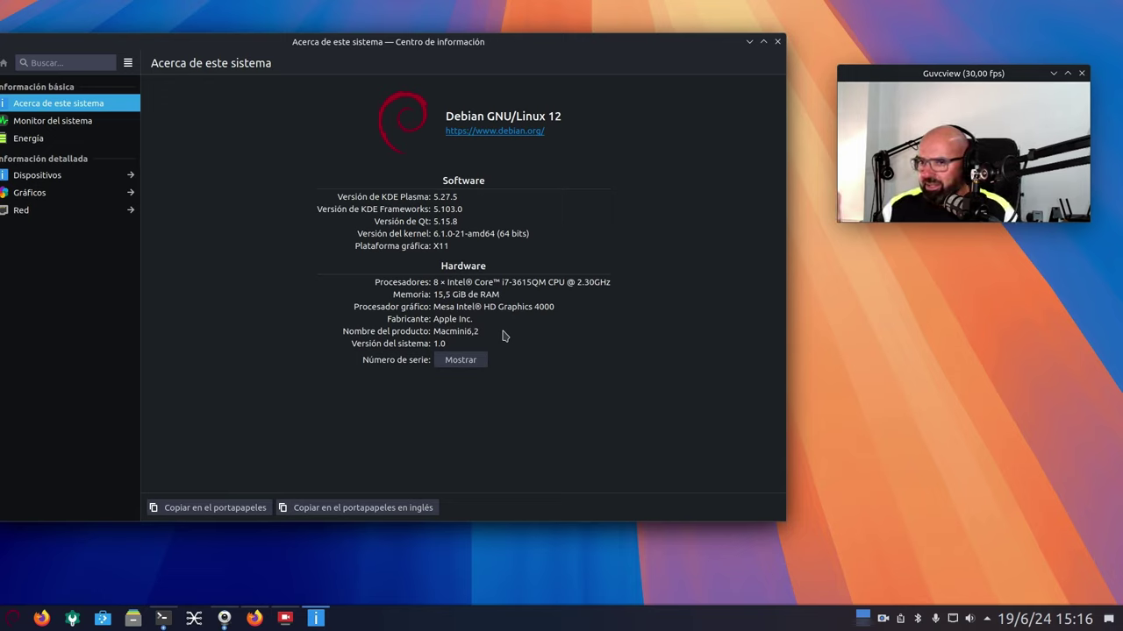
click(777, 41)
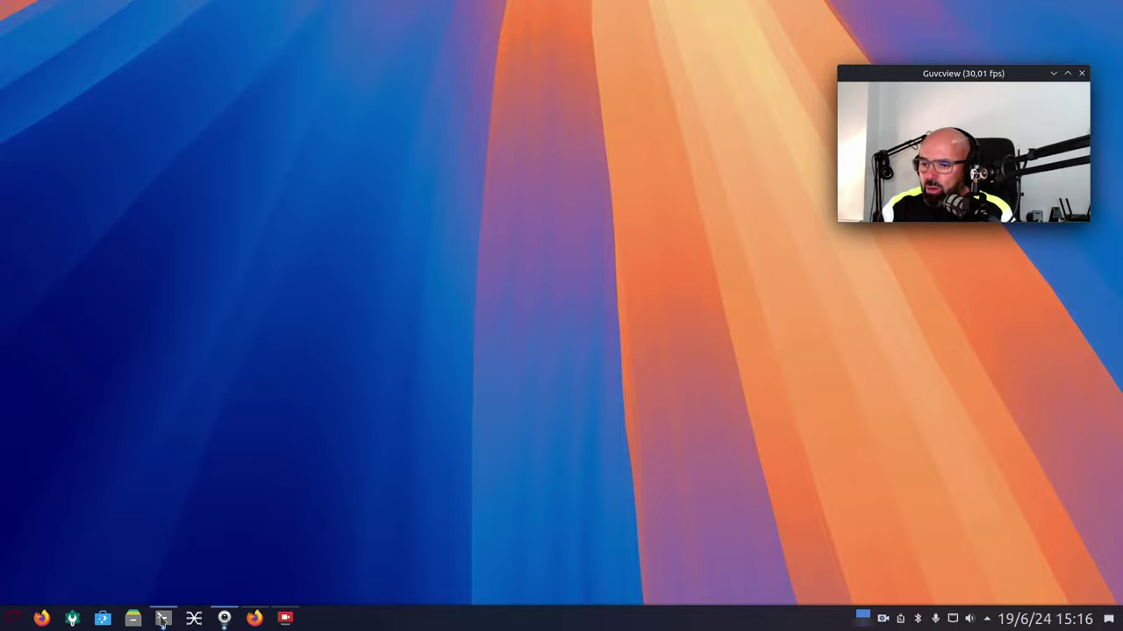
click(162, 617)
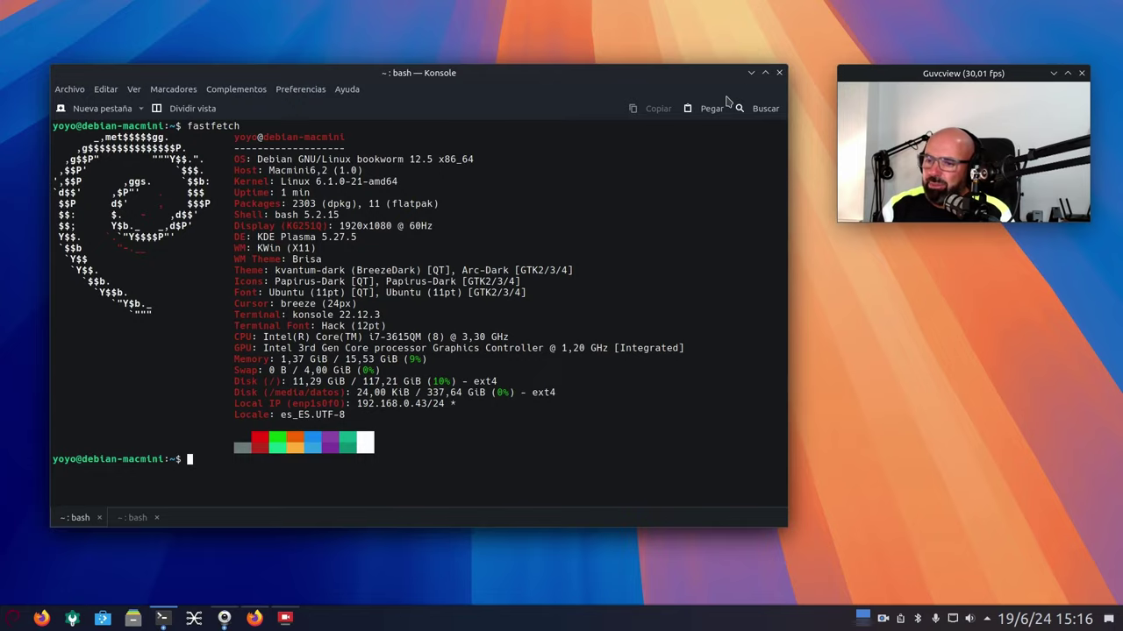
click(751, 73)
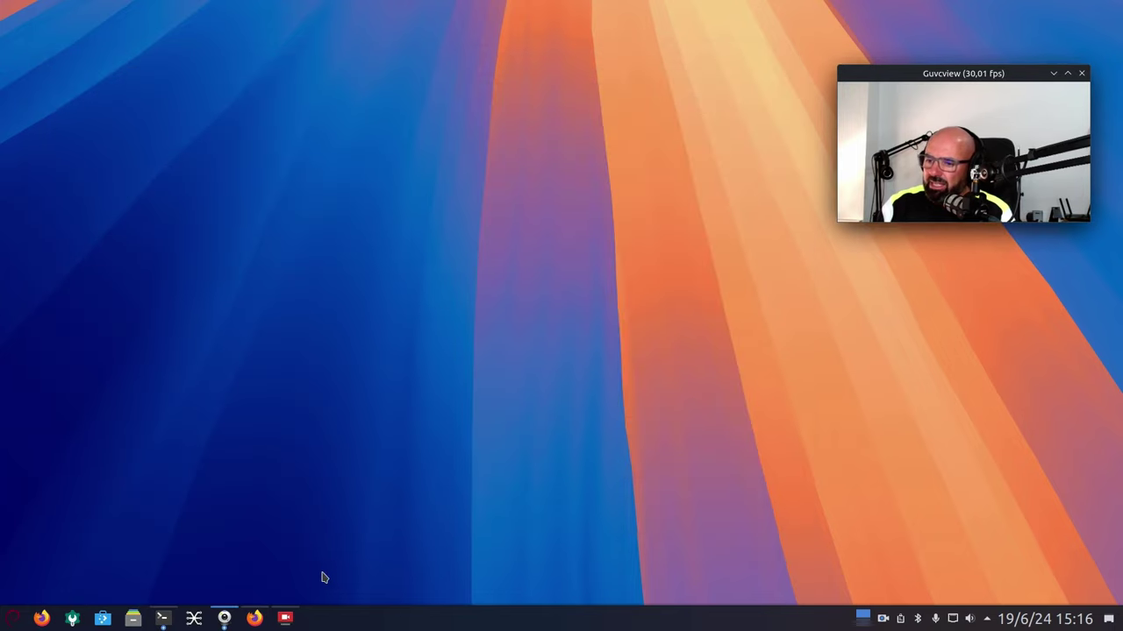
Bring up the Konsole window running htop and move the webcam window down off the CPU meters.
mouse_move(163, 619)
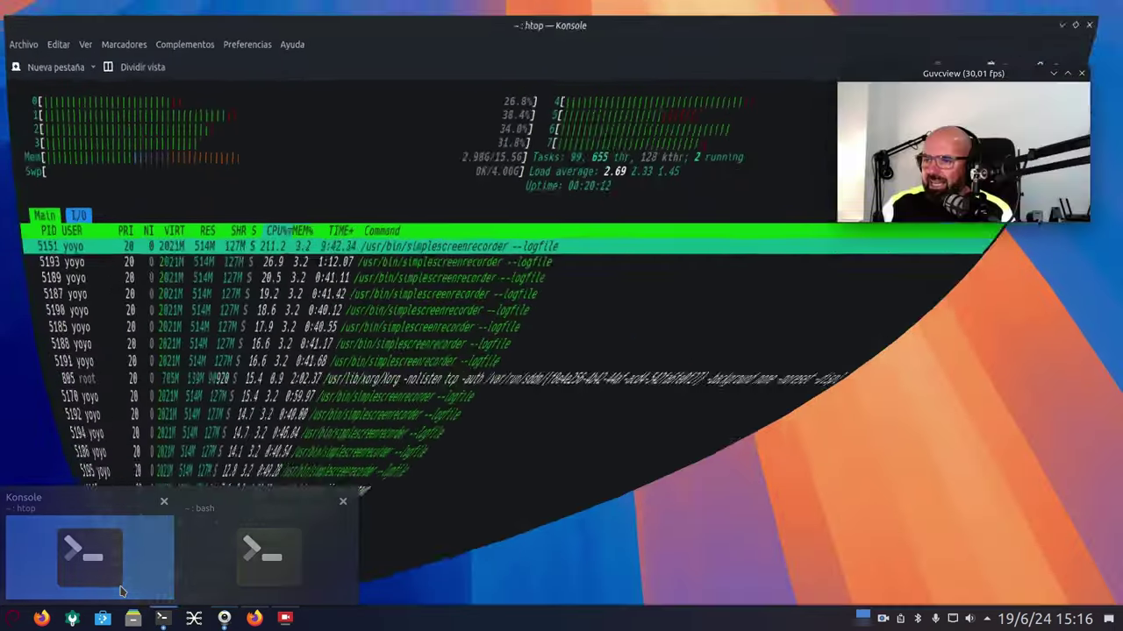
click(121, 592)
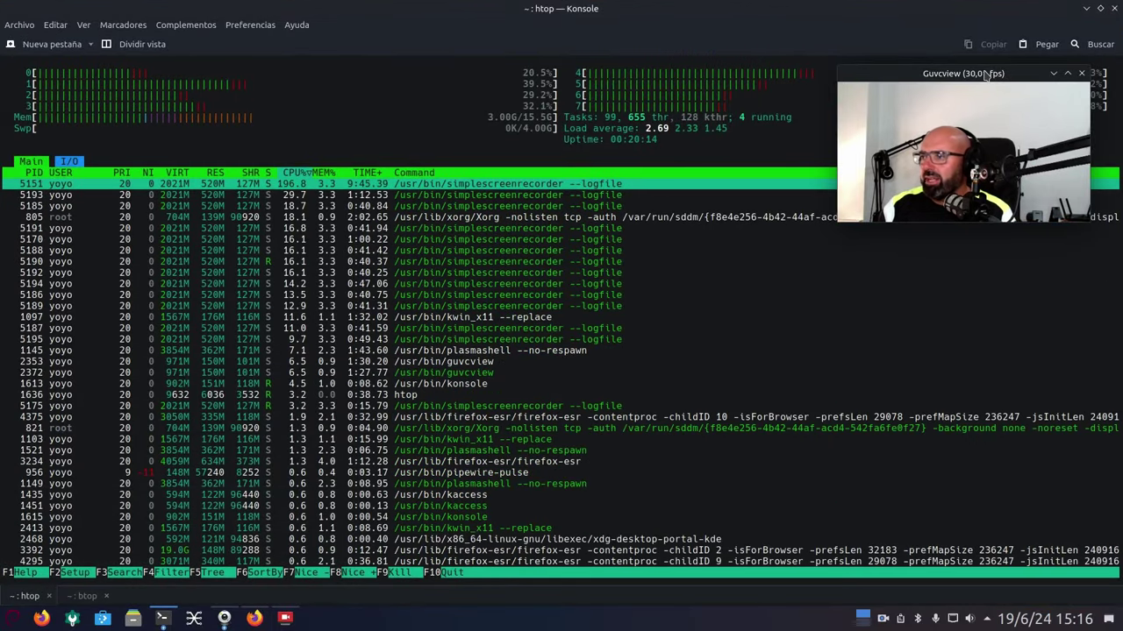
drag(986, 75, 988, 224)
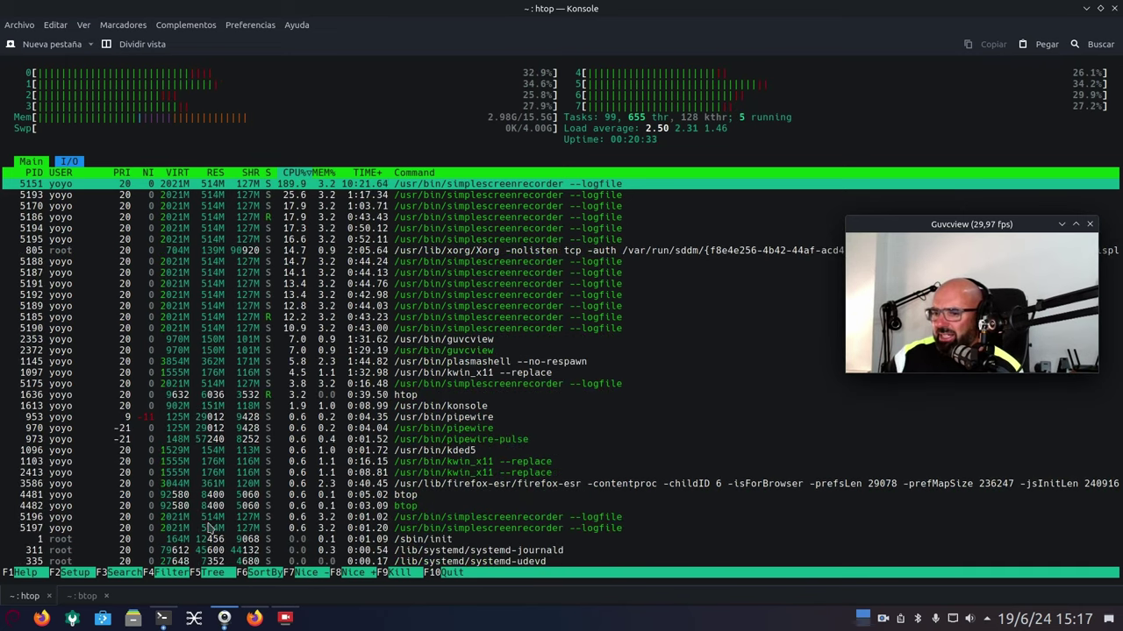
Check the recording statistics in SimpleScreenRecorder, inspect the system load in btop, and return to the desktop.
click(285, 618)
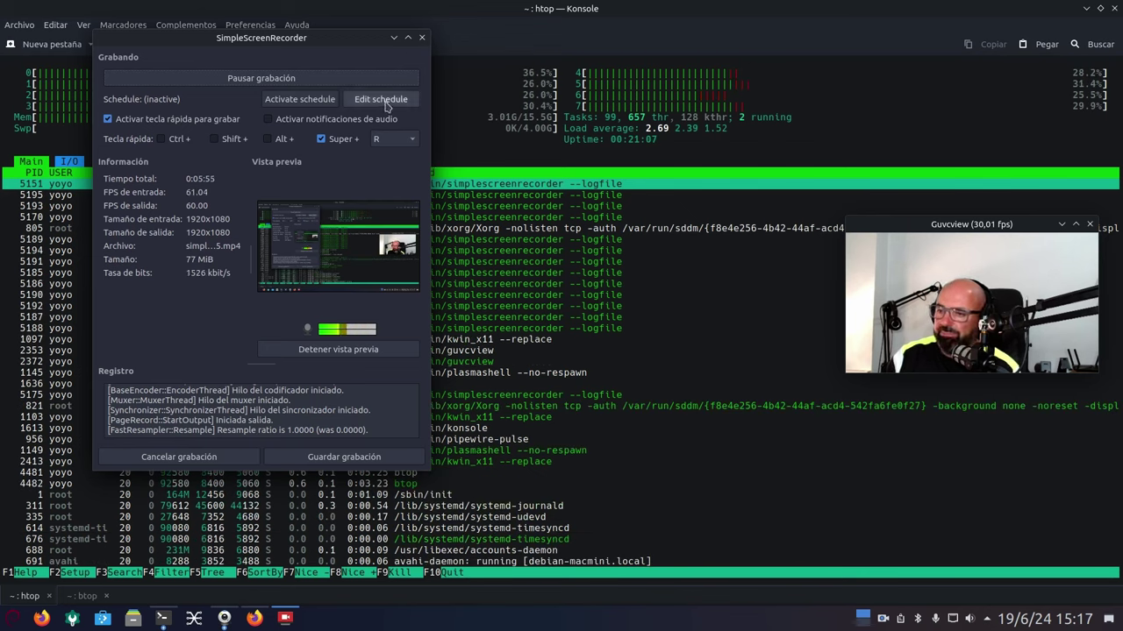
click(394, 38)
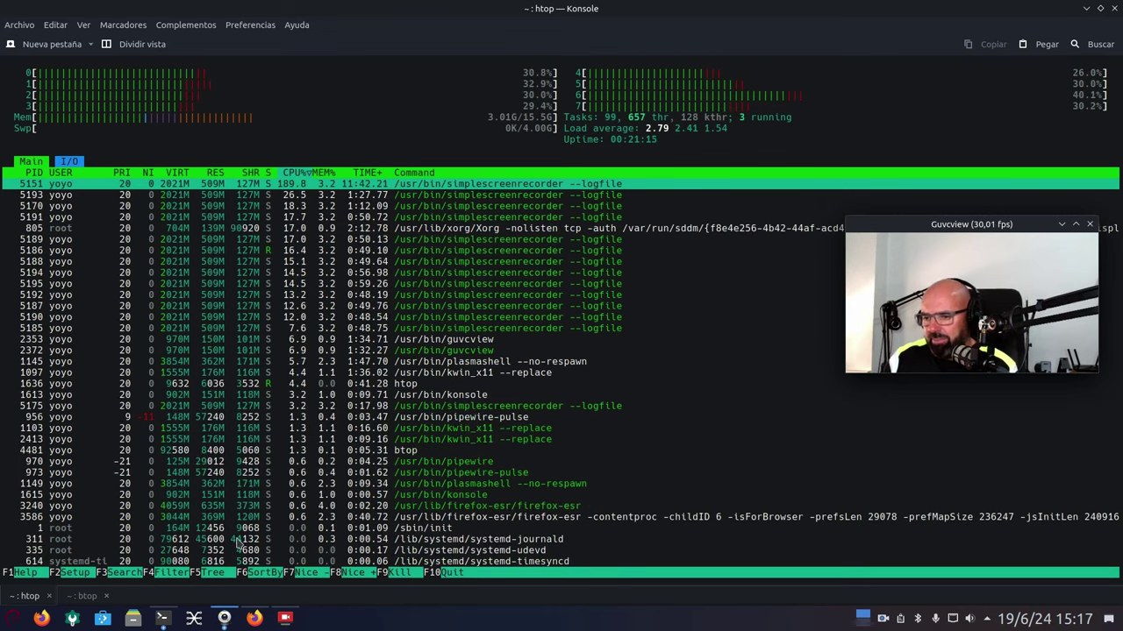
click(86, 597)
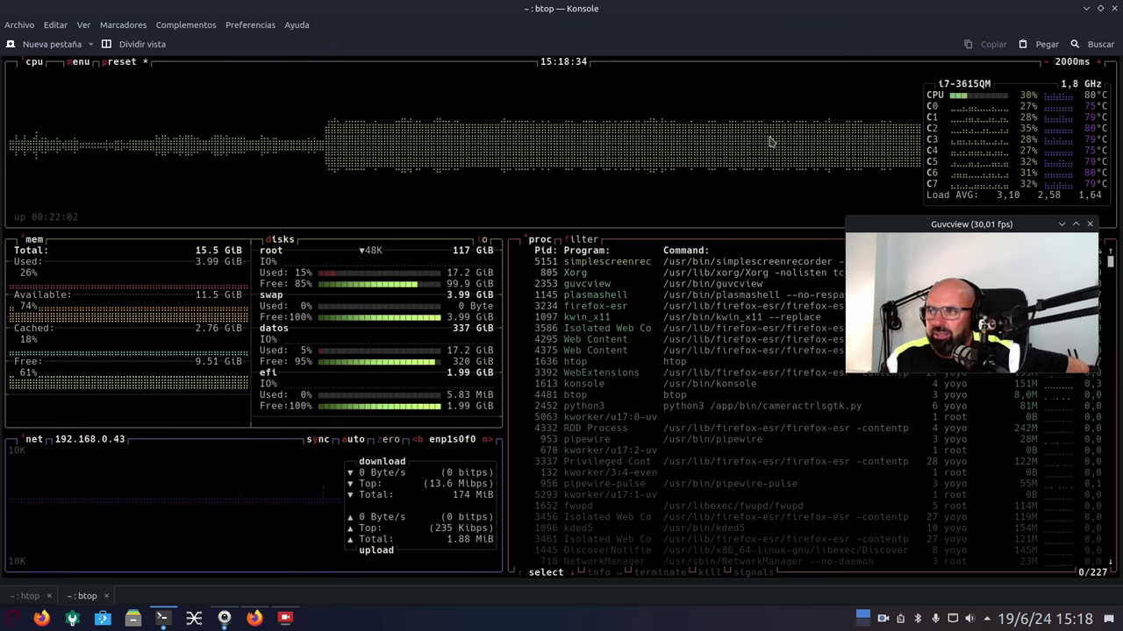
key(super+d)
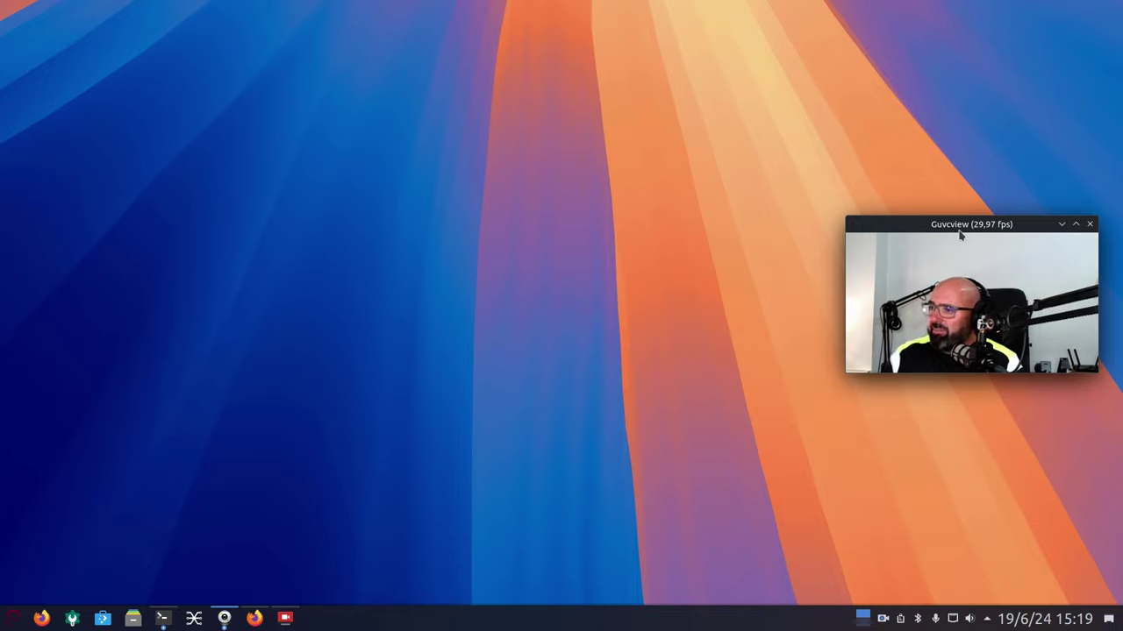
Move the webcam window back up the desktop and show the application launcher's favourites briefly.
drag(965, 224, 932, 114)
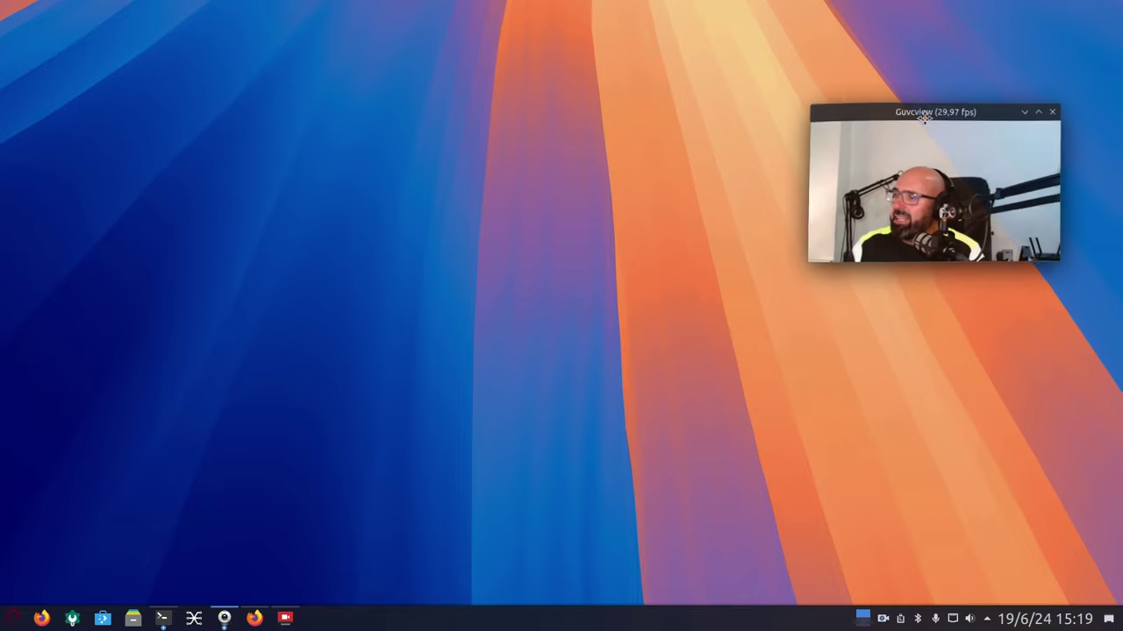
click(12, 619)
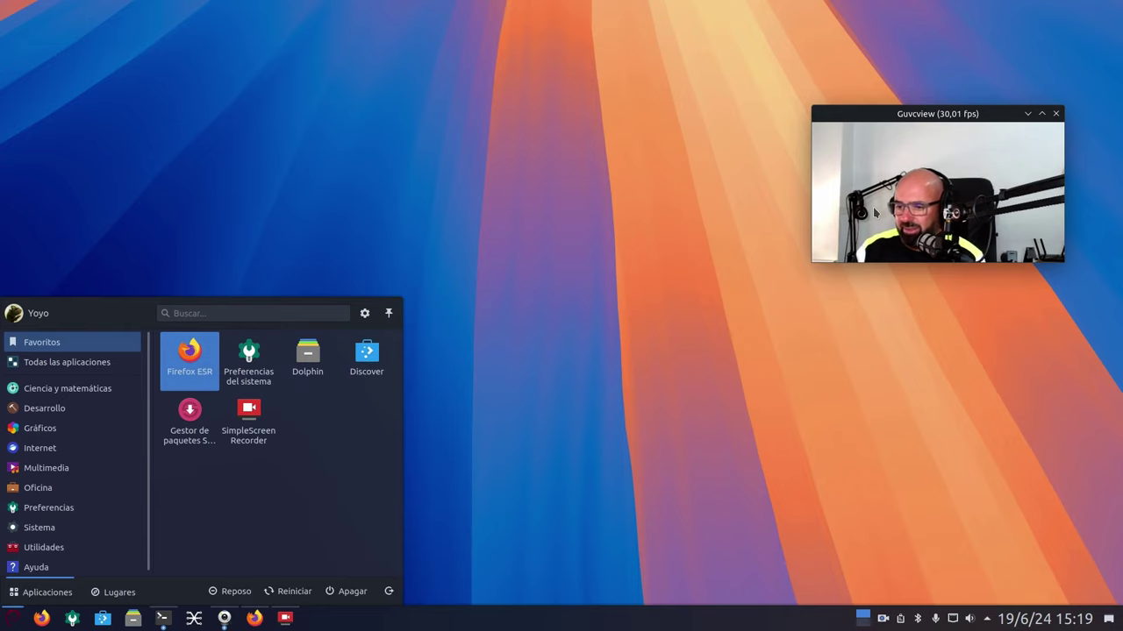
click(562, 453)
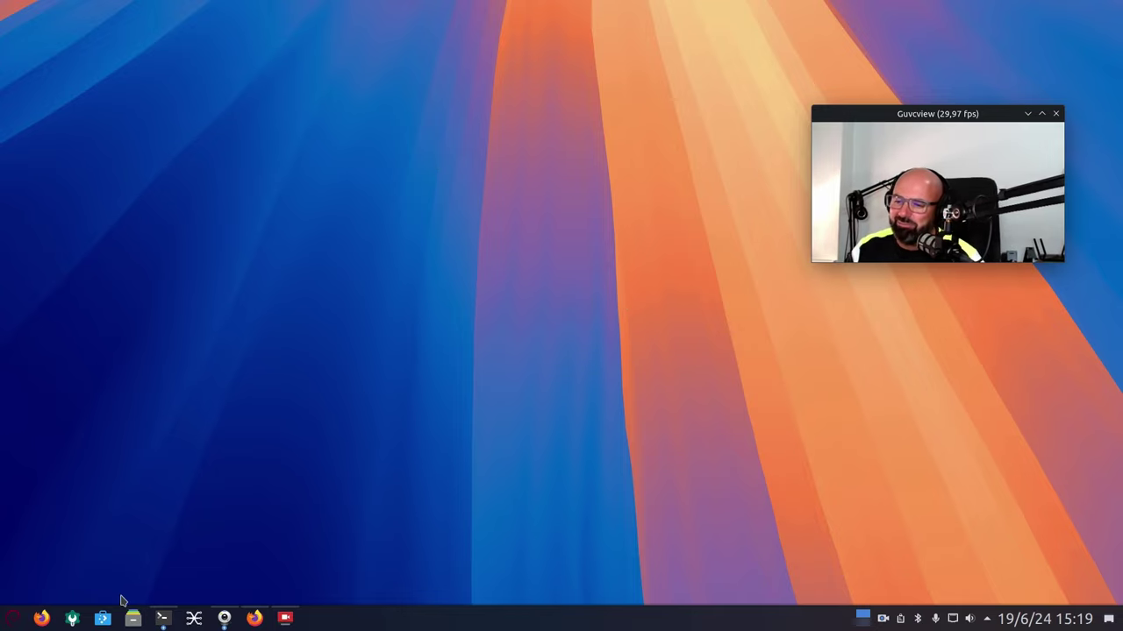
Open the home folder in Dolphin, reposition the window, make it narrower and taller, and minimise it.
click(134, 618)
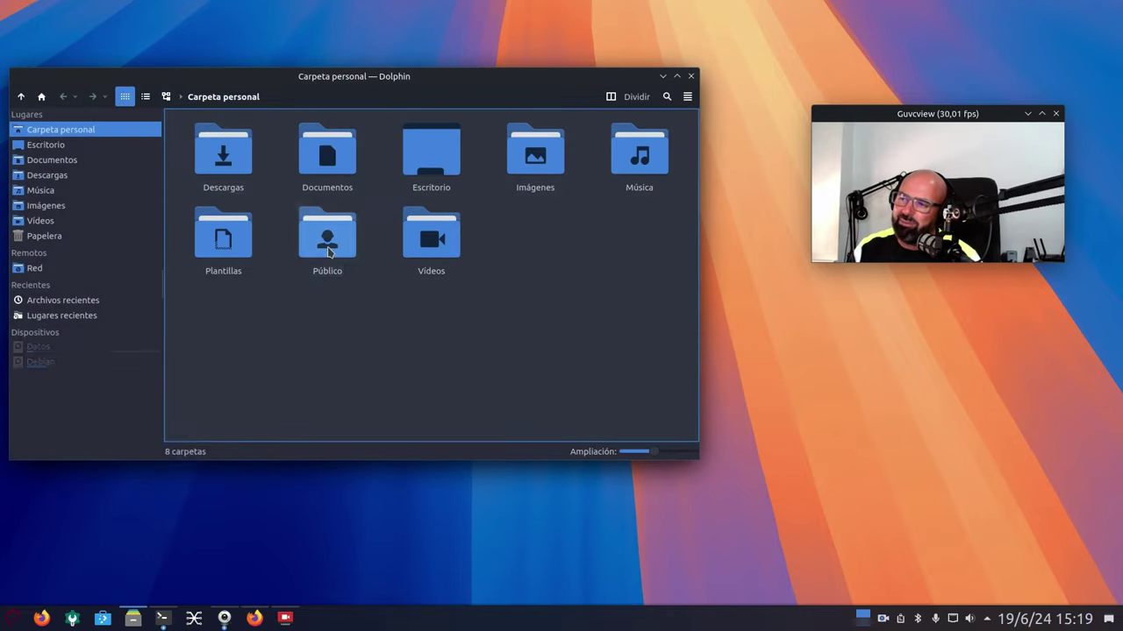
drag(464, 88, 525, 87)
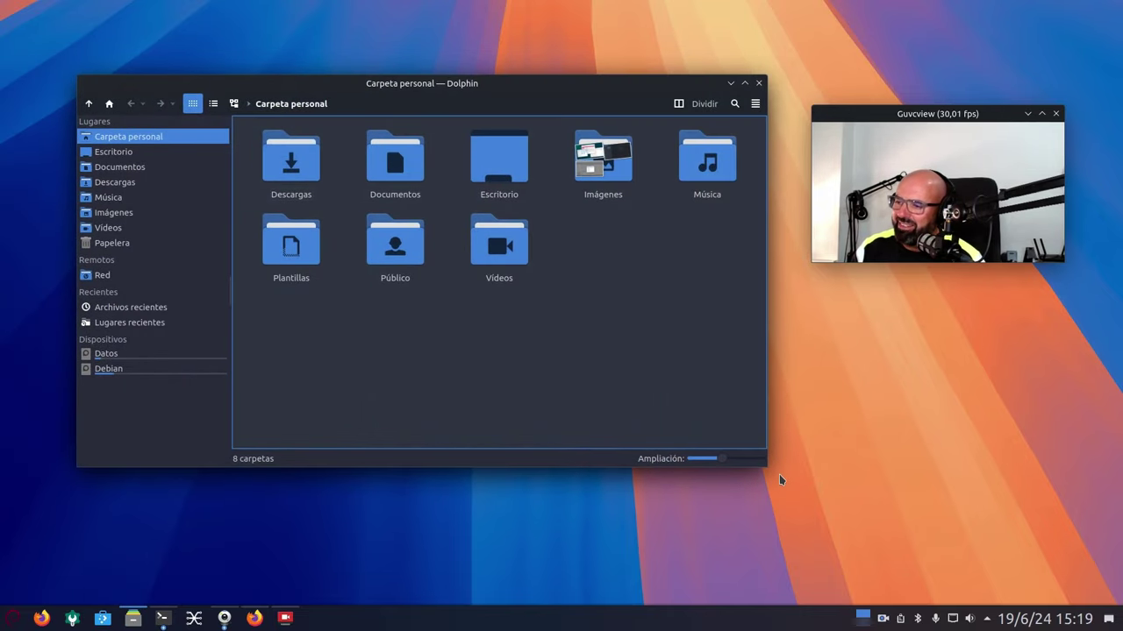
drag(778, 475, 630, 550)
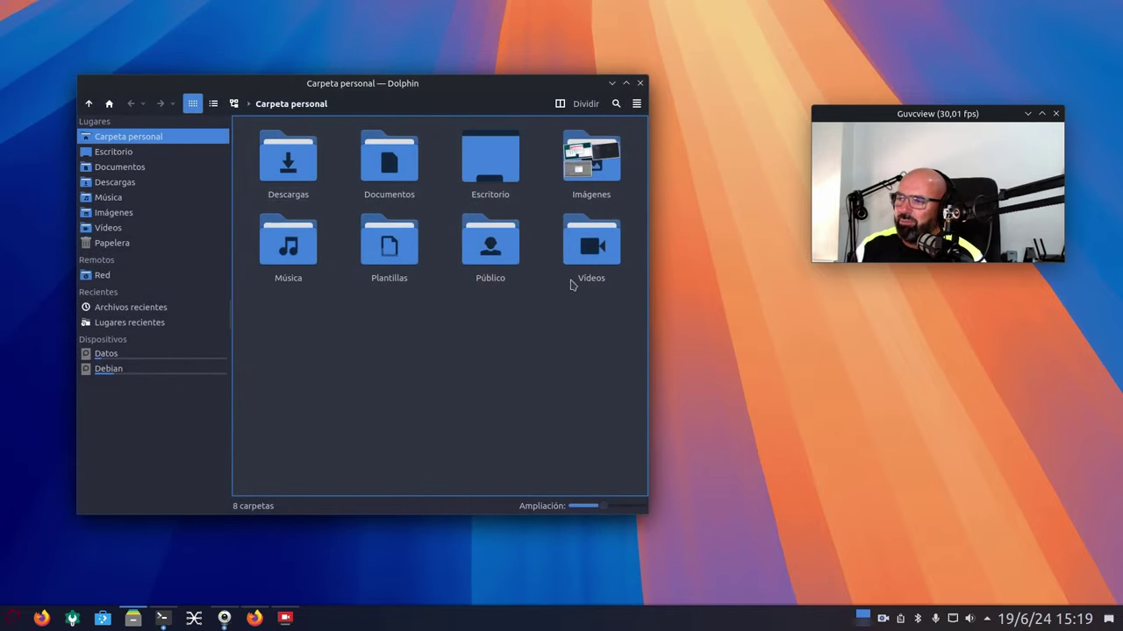
click(591, 83)
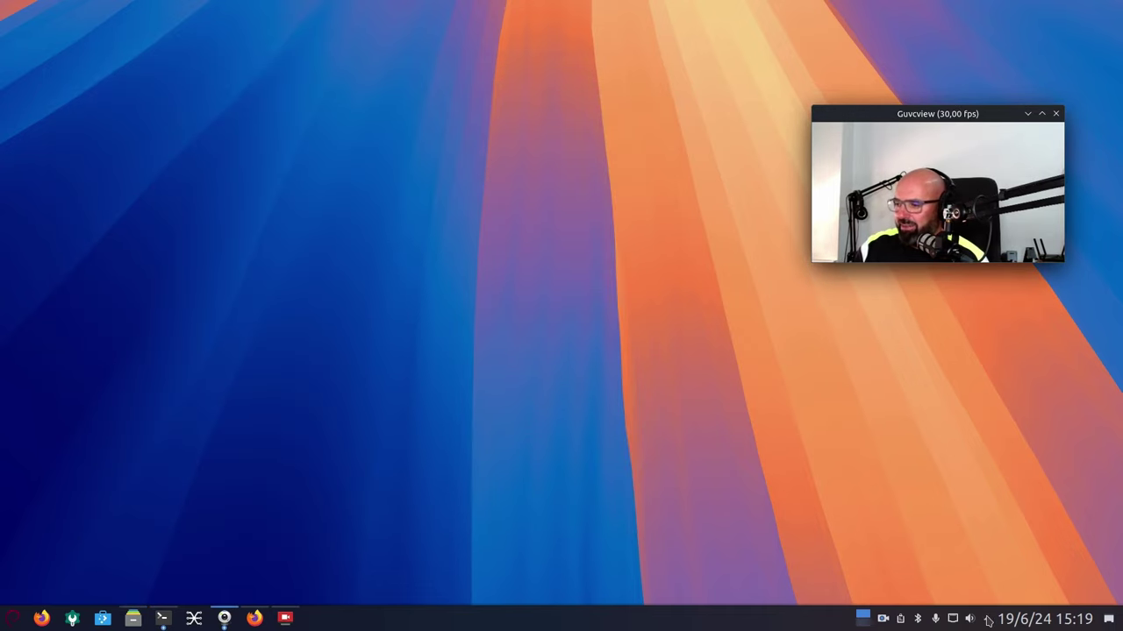
View the calendar for the current month, and check the recording status in SimpleScreenRecorder before minimising it.
click(1043, 619)
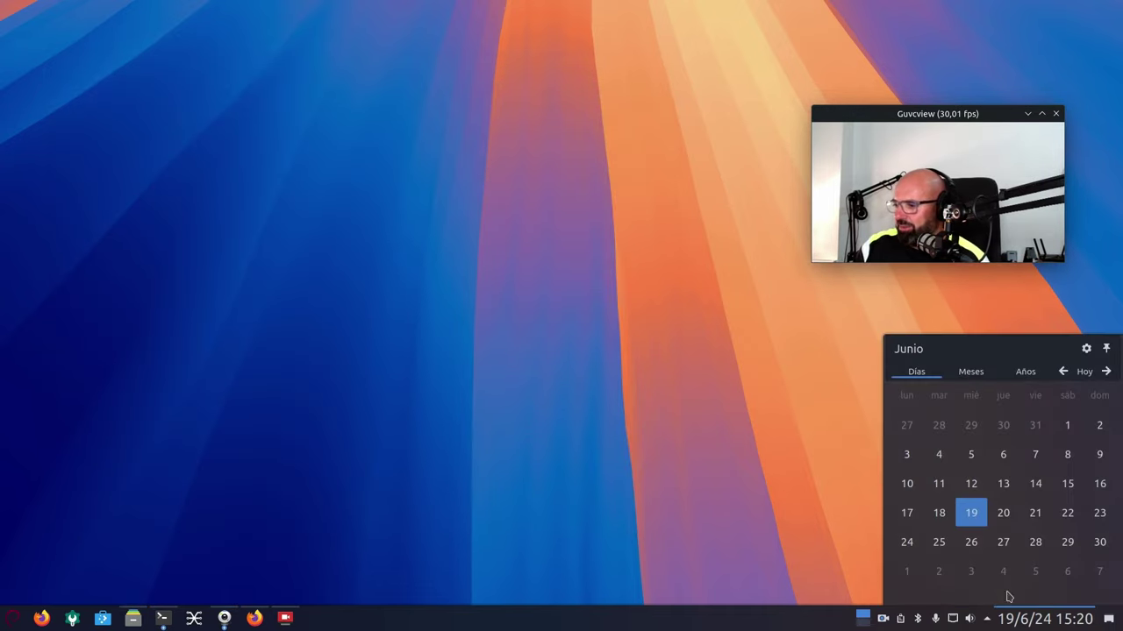
click(807, 485)
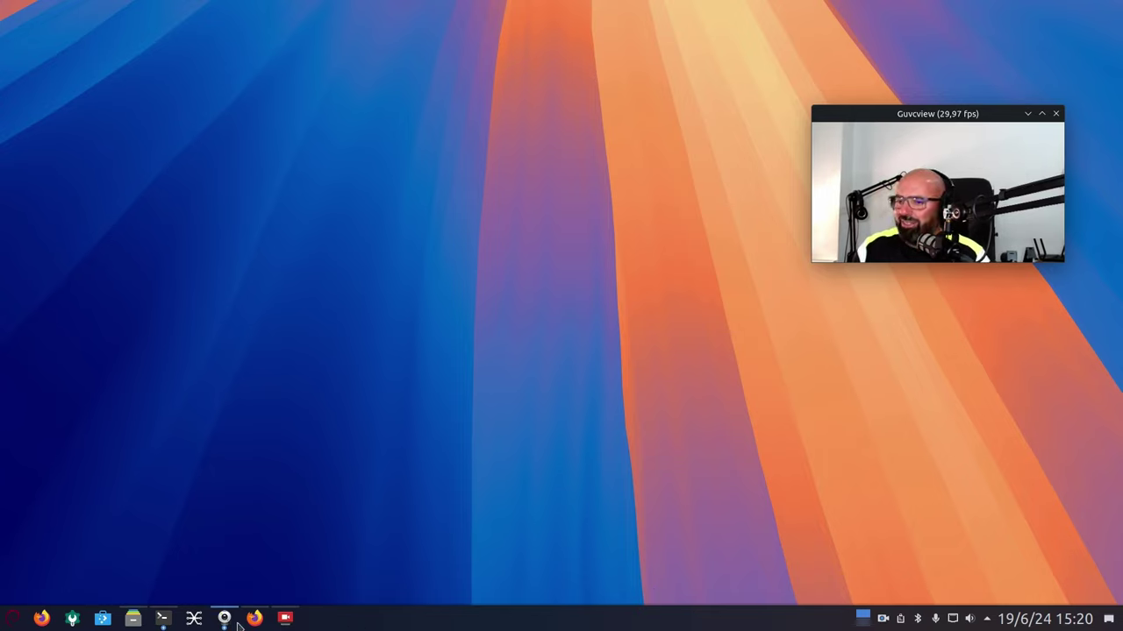
mouse_move(227, 621)
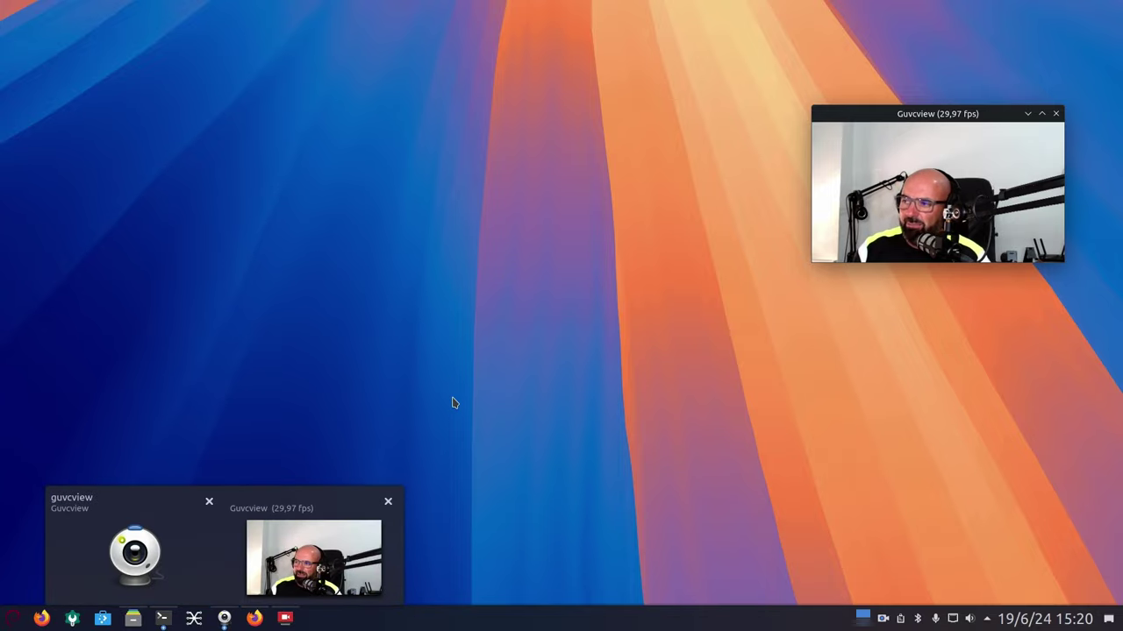
click(285, 618)
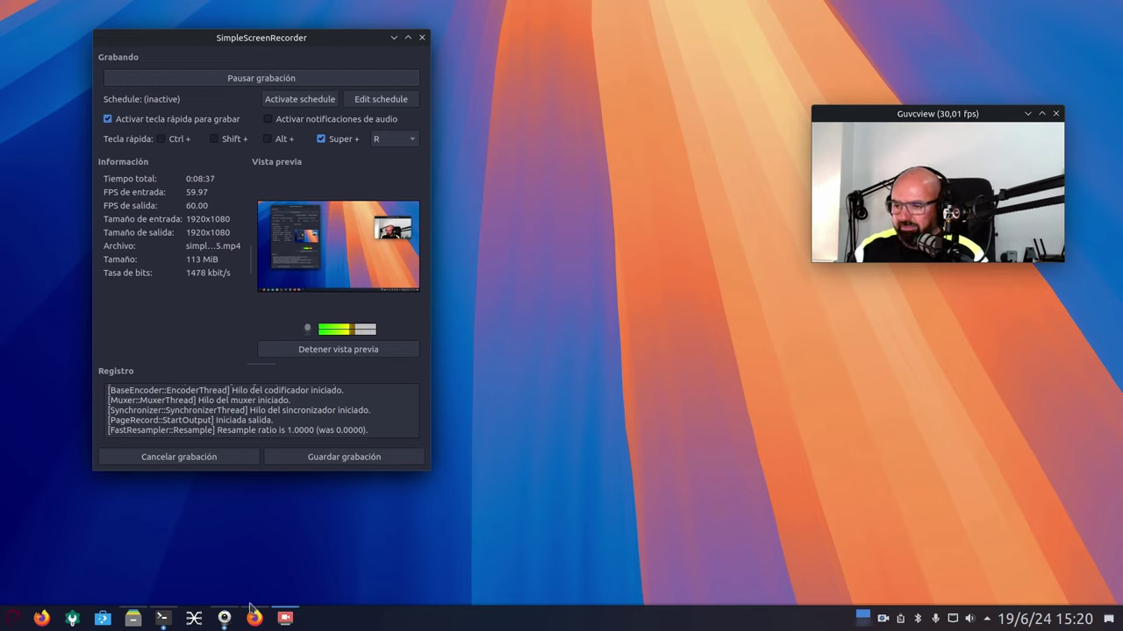
mouse_move(285, 617)
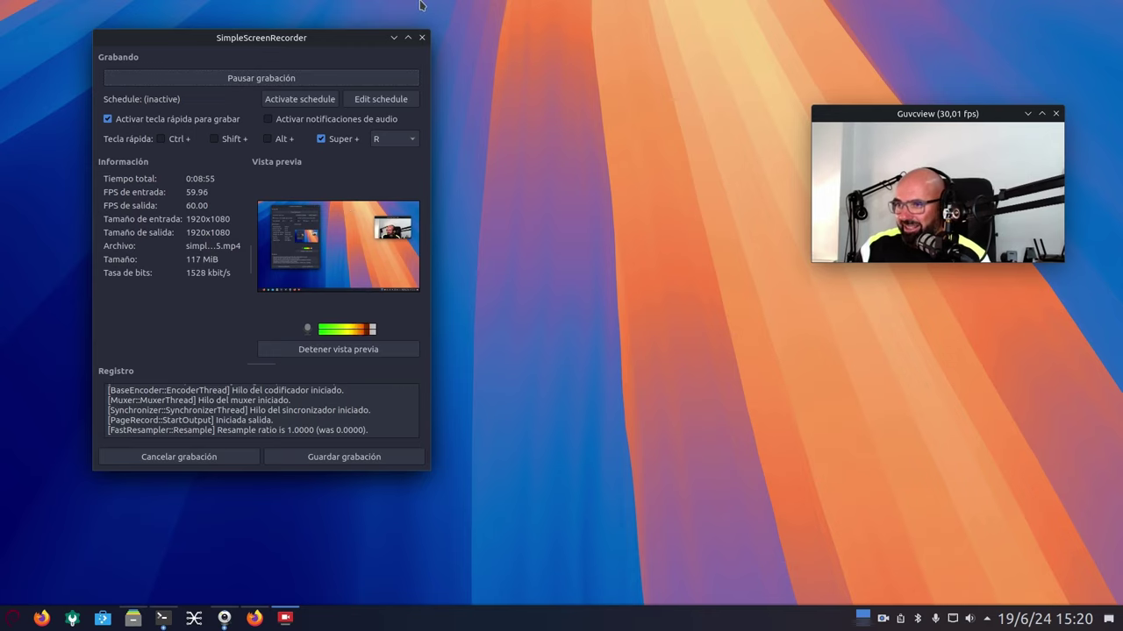
click(394, 38)
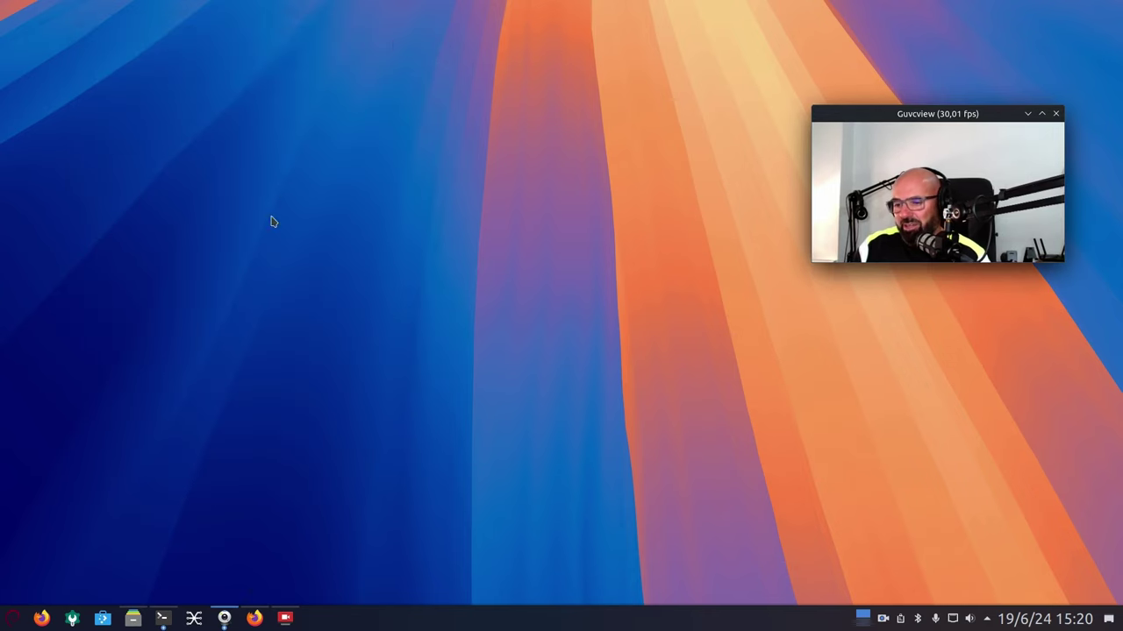
Open the Imágenes folder in Dolphin and view Screenshot_20240618_193052.png maximised in Gwenview, then close the viewer.
click(132, 616)
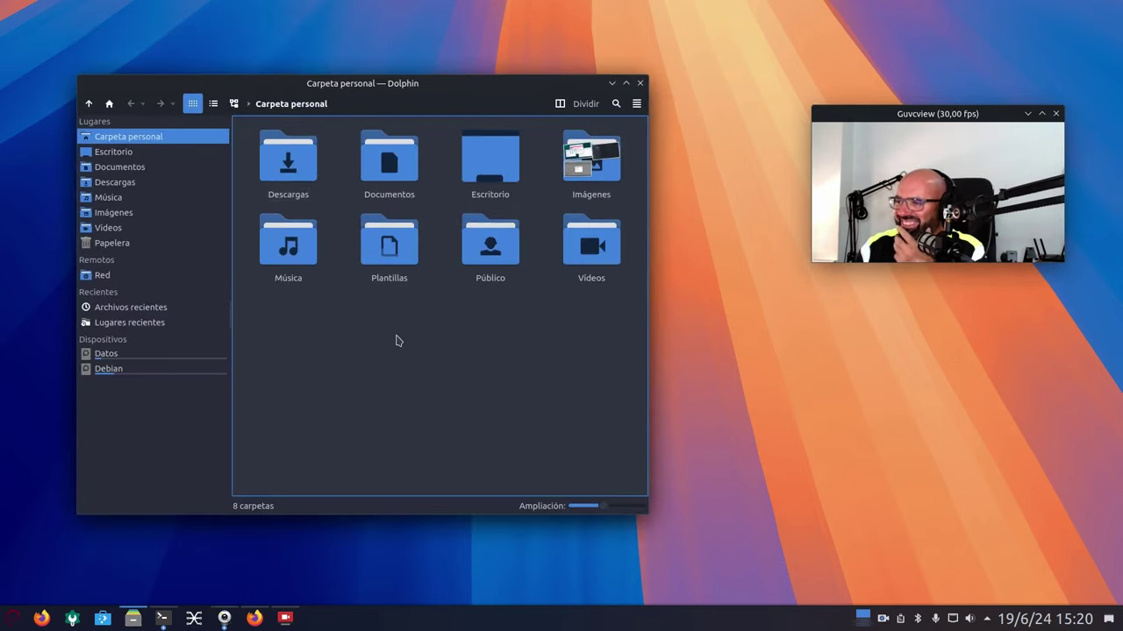
click(589, 162)
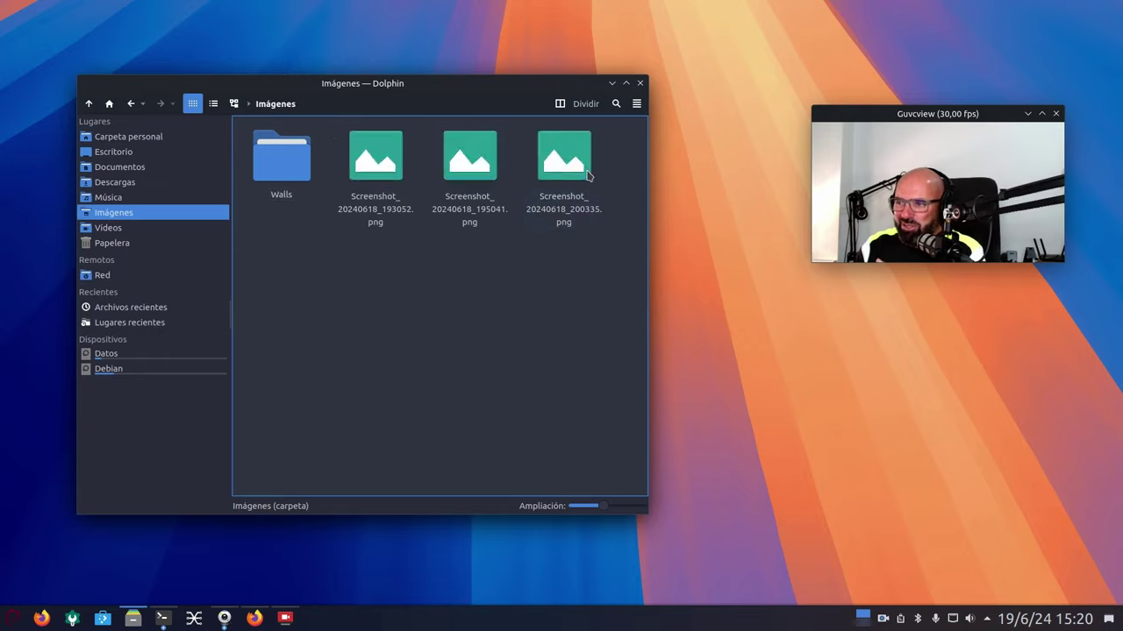
double_click(377, 162)
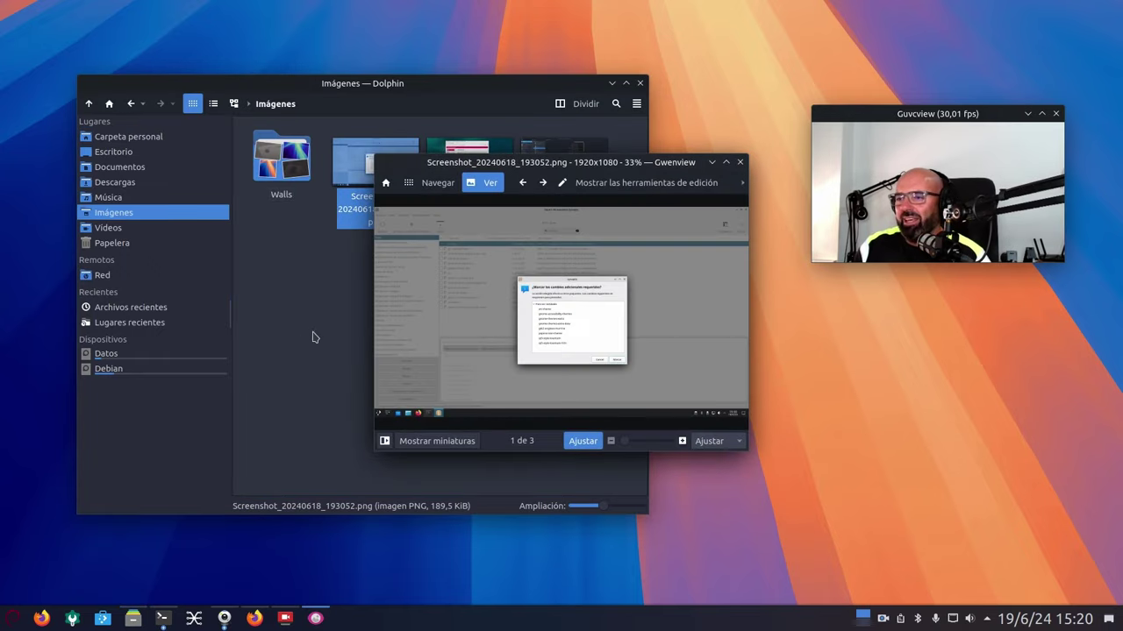
click(725, 162)
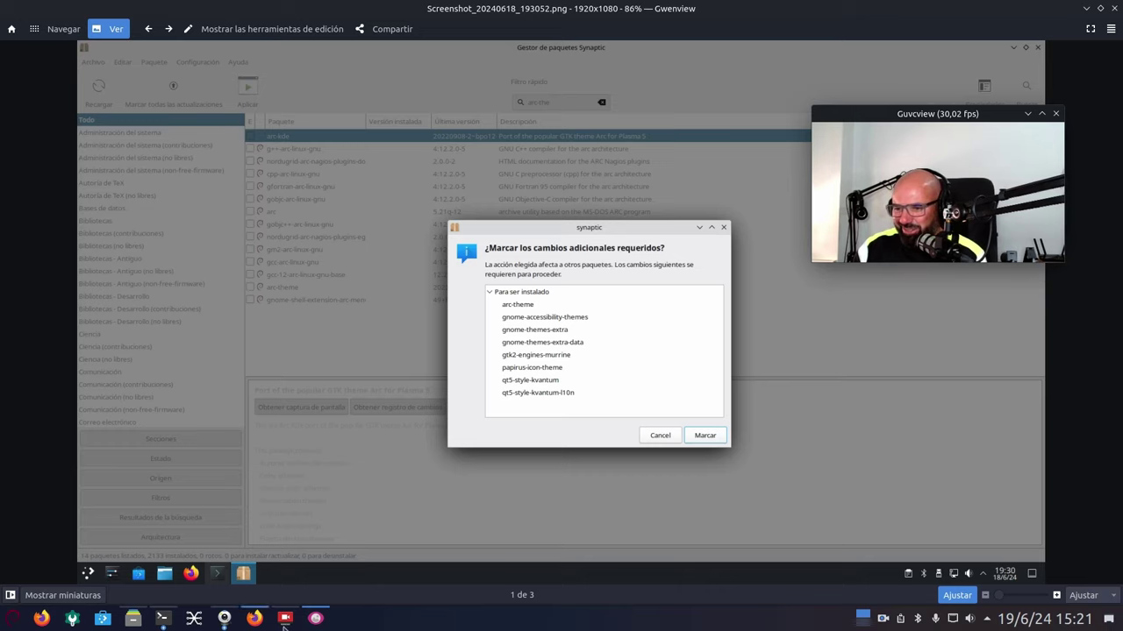
click(1114, 8)
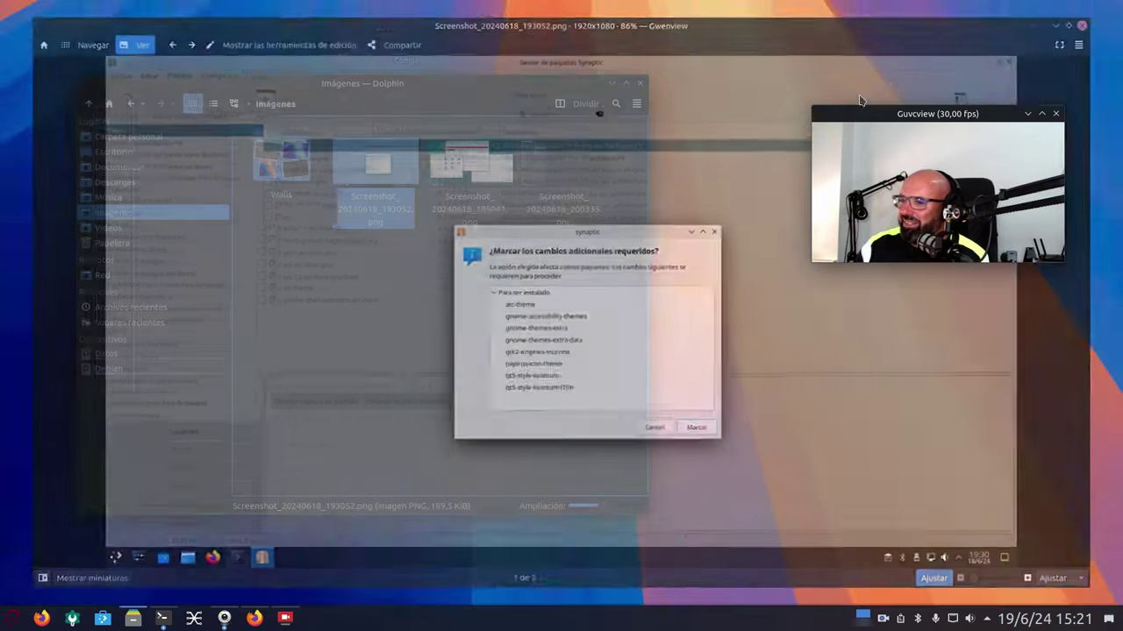
View Screenshot_20240618_195041.png from the Imágenes folder in Gwenview and close the viewer.
click(470, 160)
double_click(442, 220)
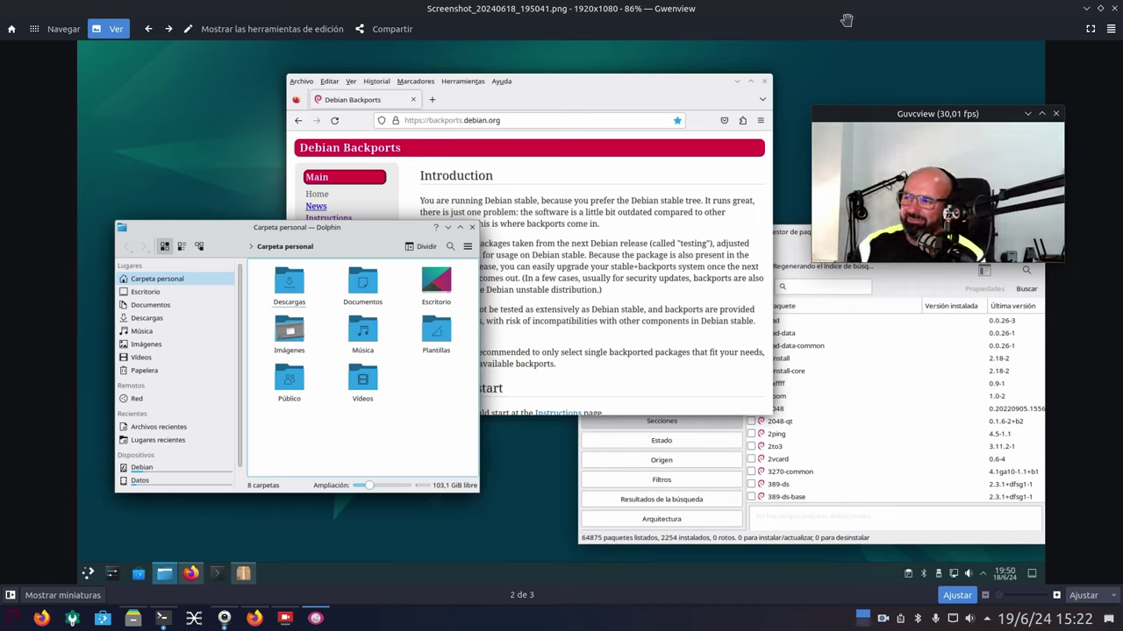
click(1114, 9)
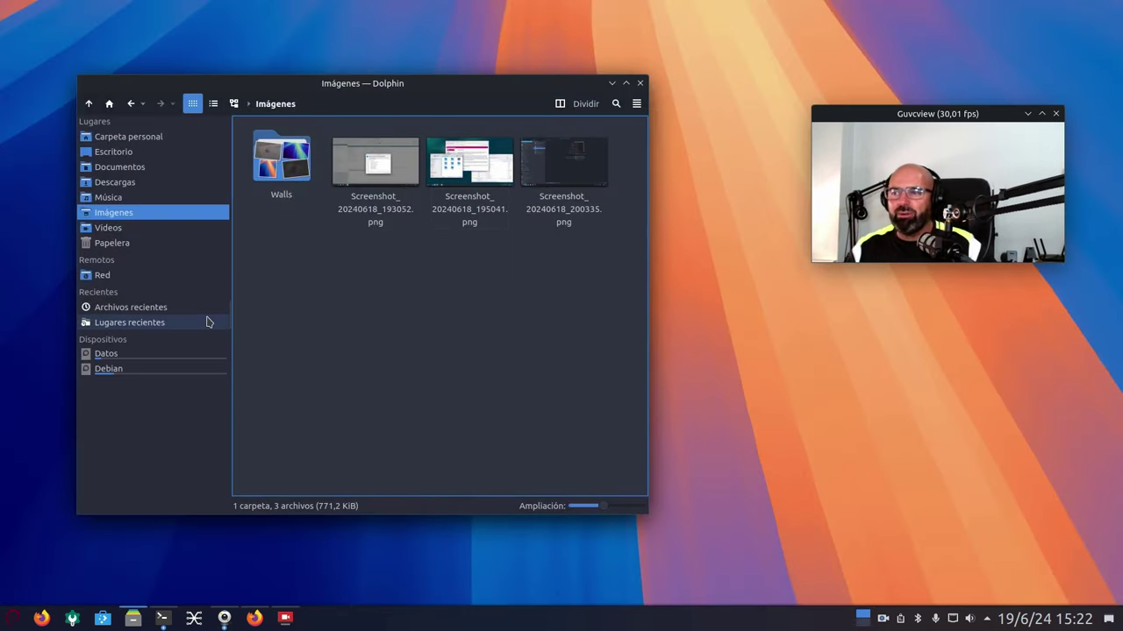
View Screenshot_20240618_200335.png from the Imágenes folder, then close both the viewer and the file manager.
double_click(563, 162)
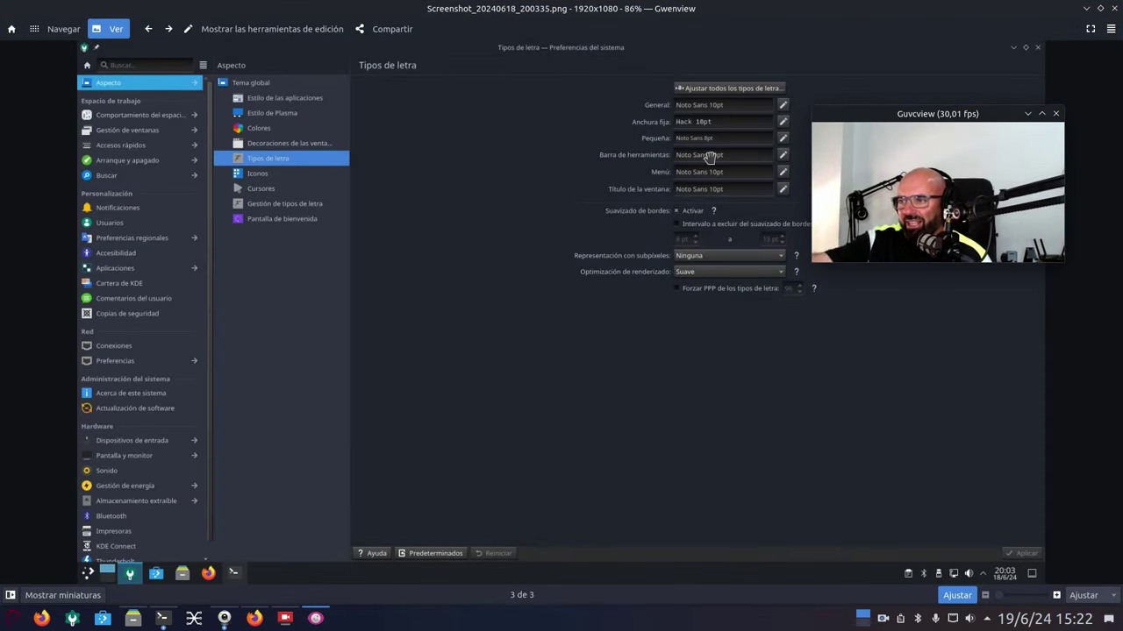
click(1112, 8)
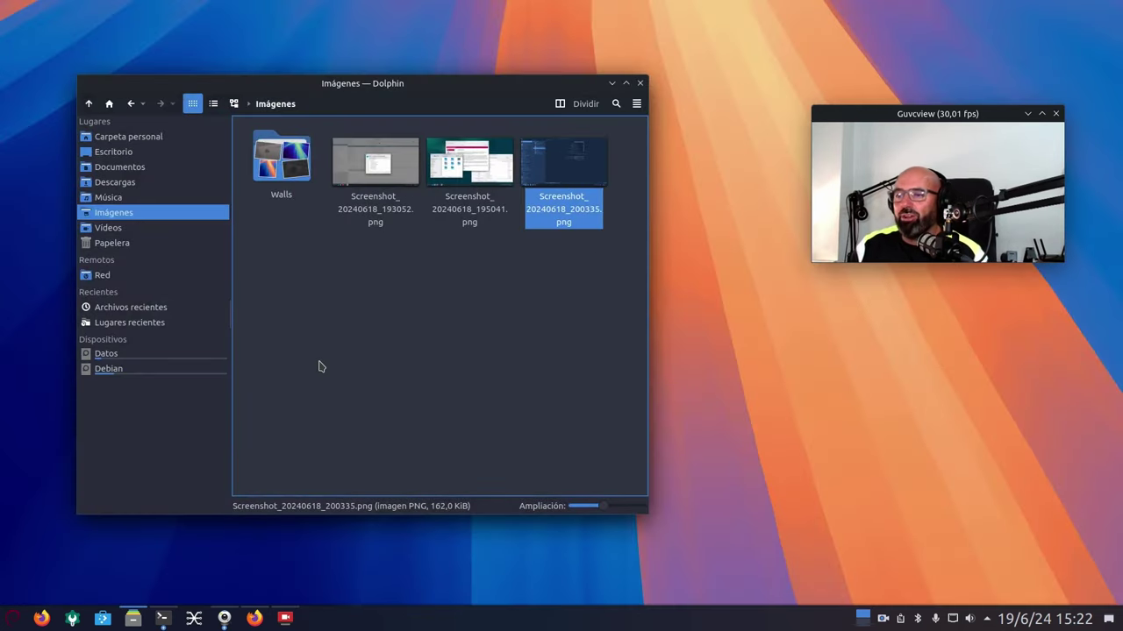
click(639, 83)
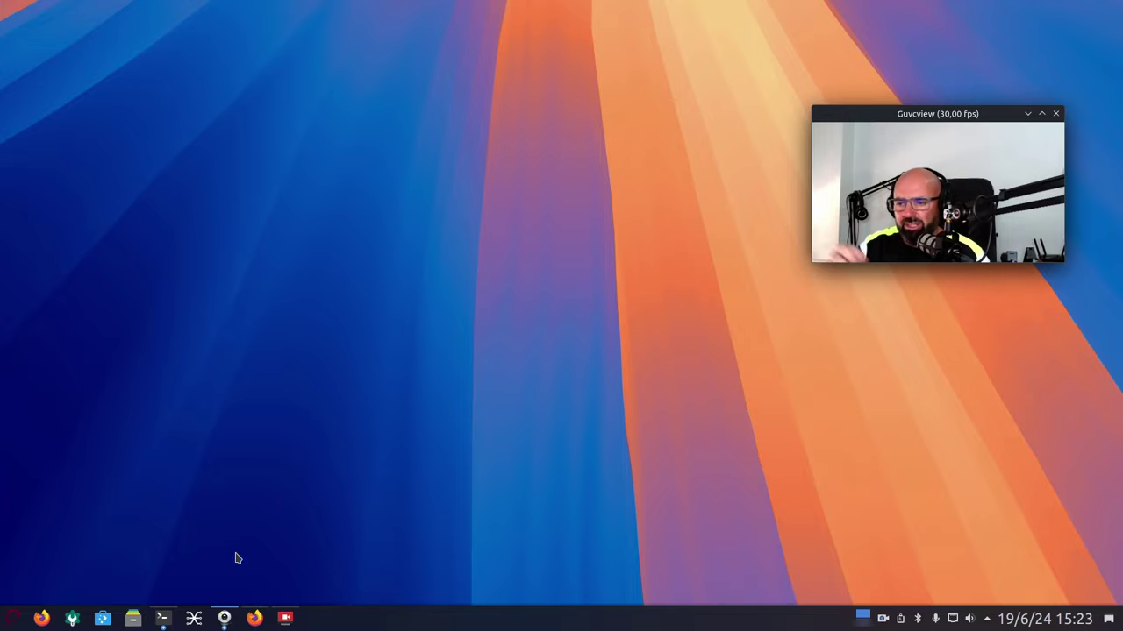
Browse to the etc/apt folder on the Debian device in Dolphin and open sources.list with Kate.
click(132, 618)
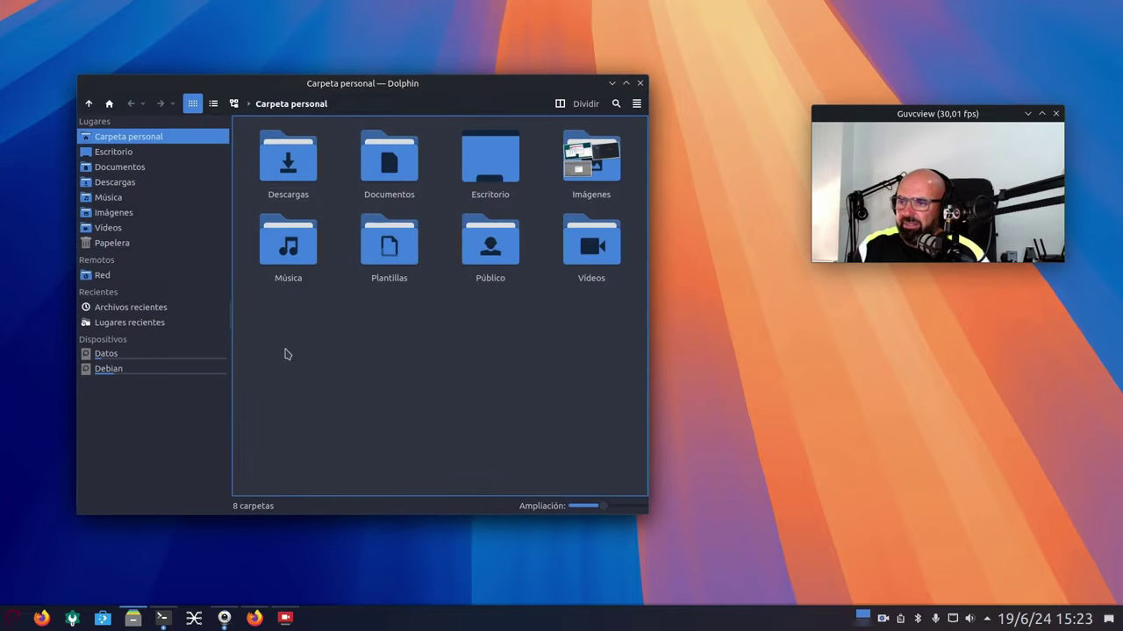
click(128, 372)
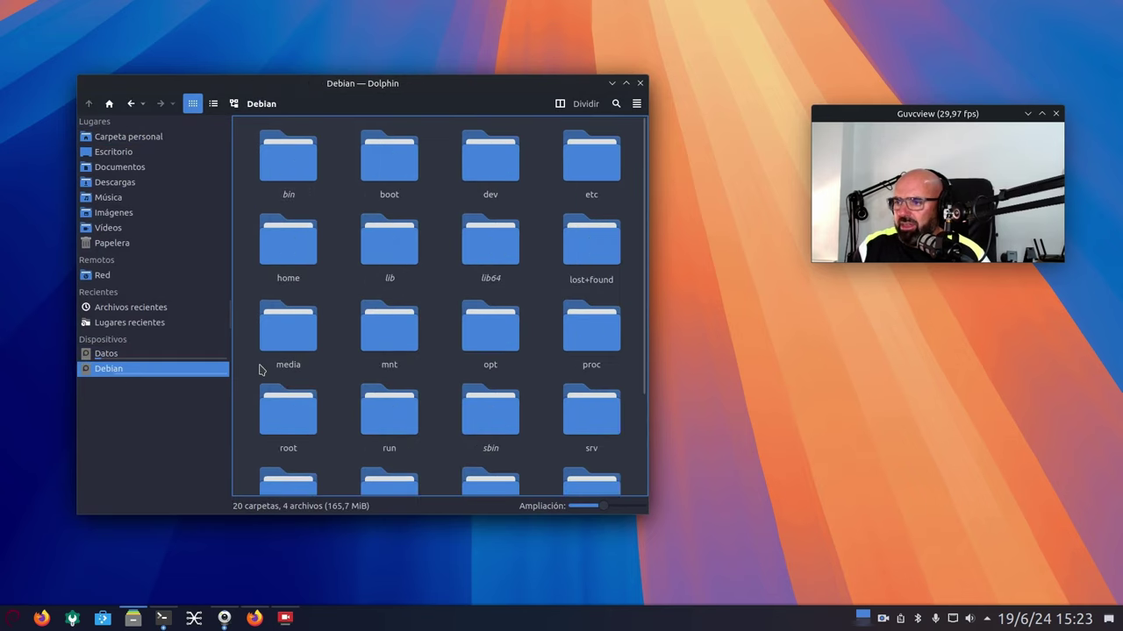
double_click(584, 168)
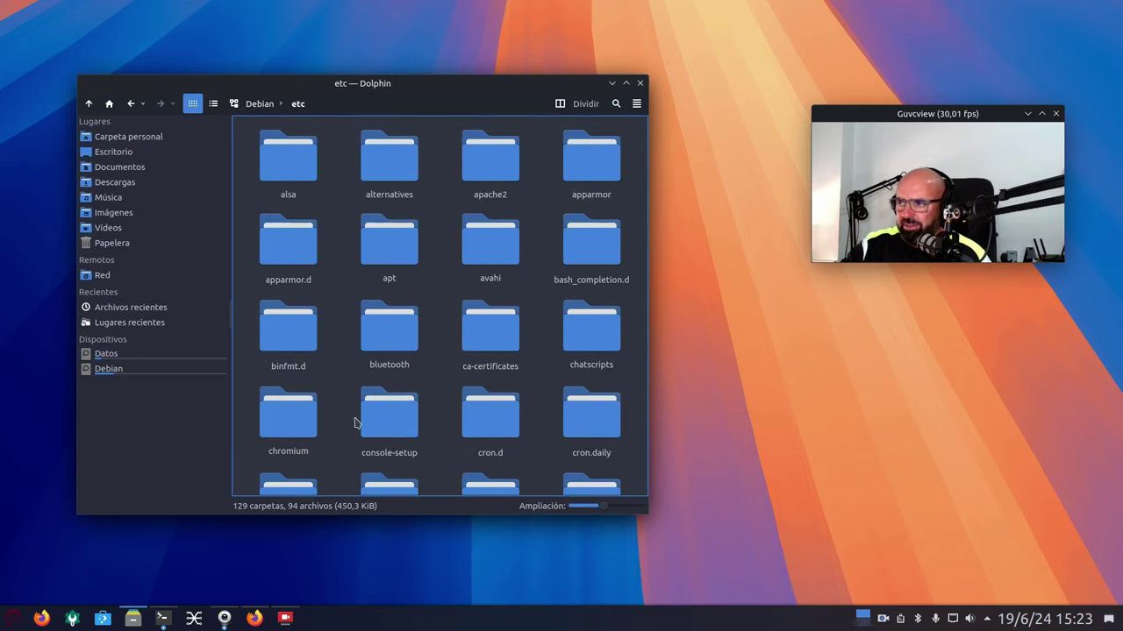
double_click(378, 244)
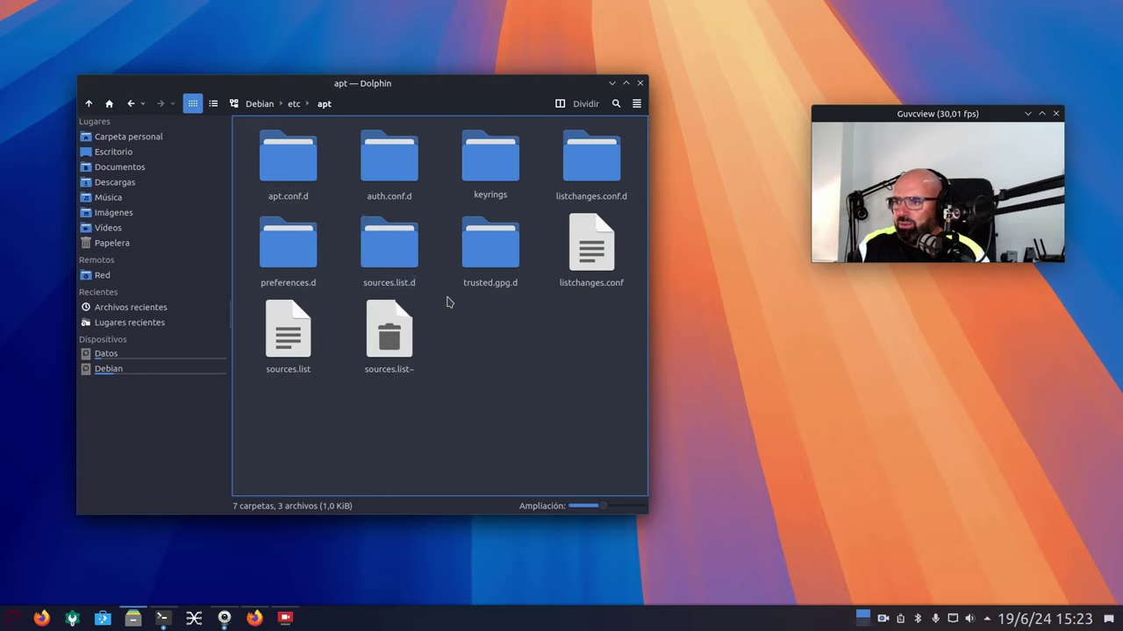
right_click(301, 352)
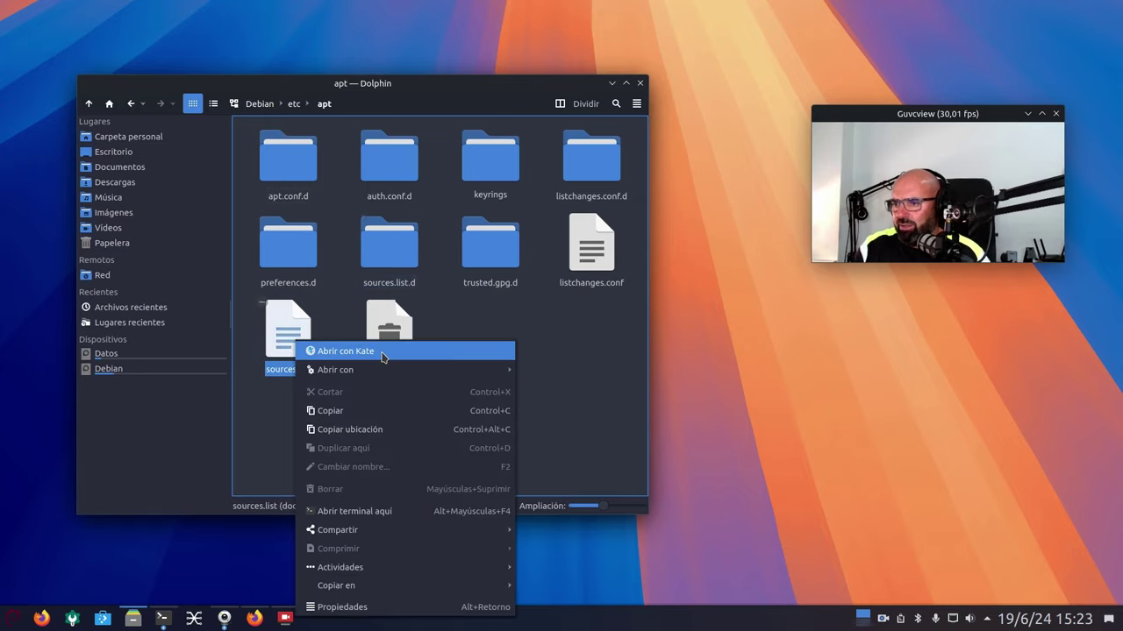
click(351, 352)
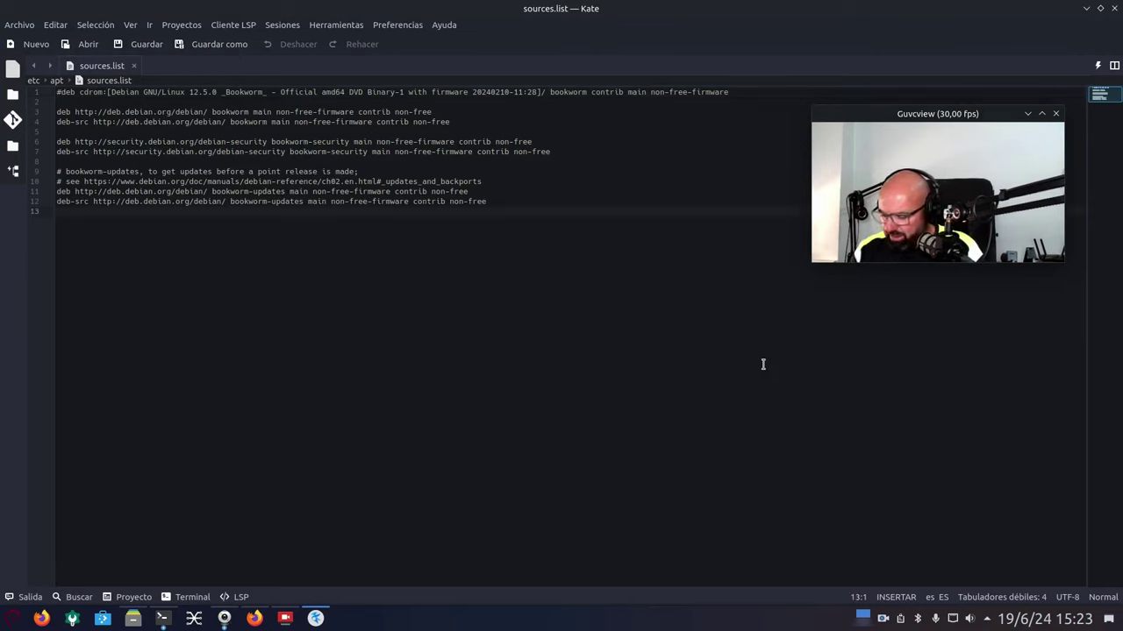
Enlarge the text of sources.list to 140% and move the Guvcview window away from the repository lines.
key(ctrl+plus)
key(ctrl+plus)
key(ctrl+plus)
key(ctrl+plus)
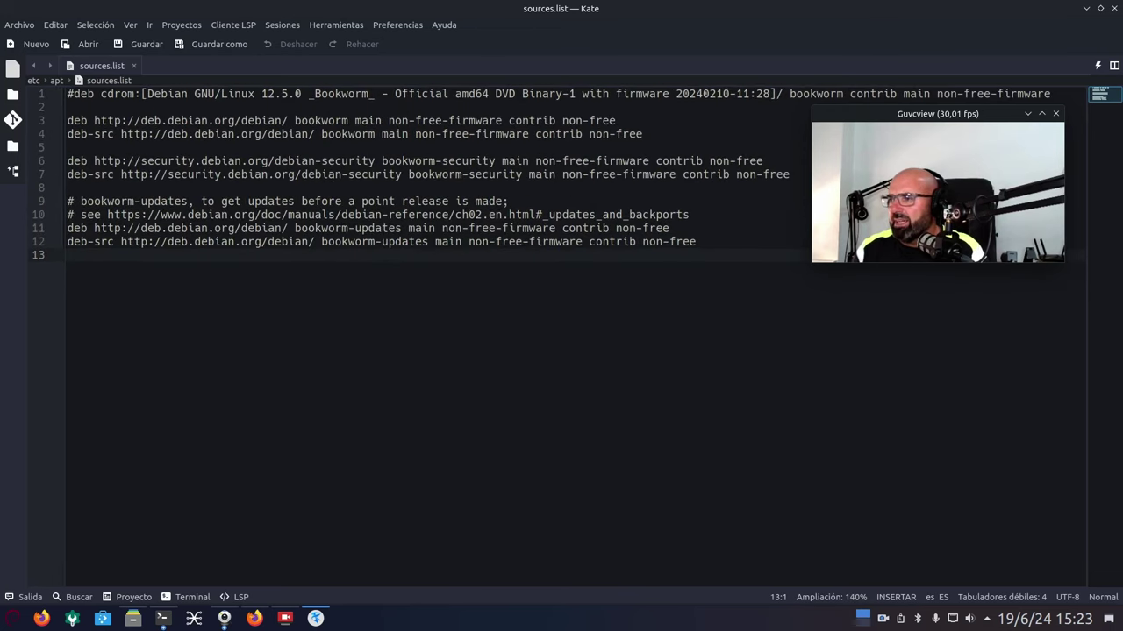
drag(926, 115, 906, 347)
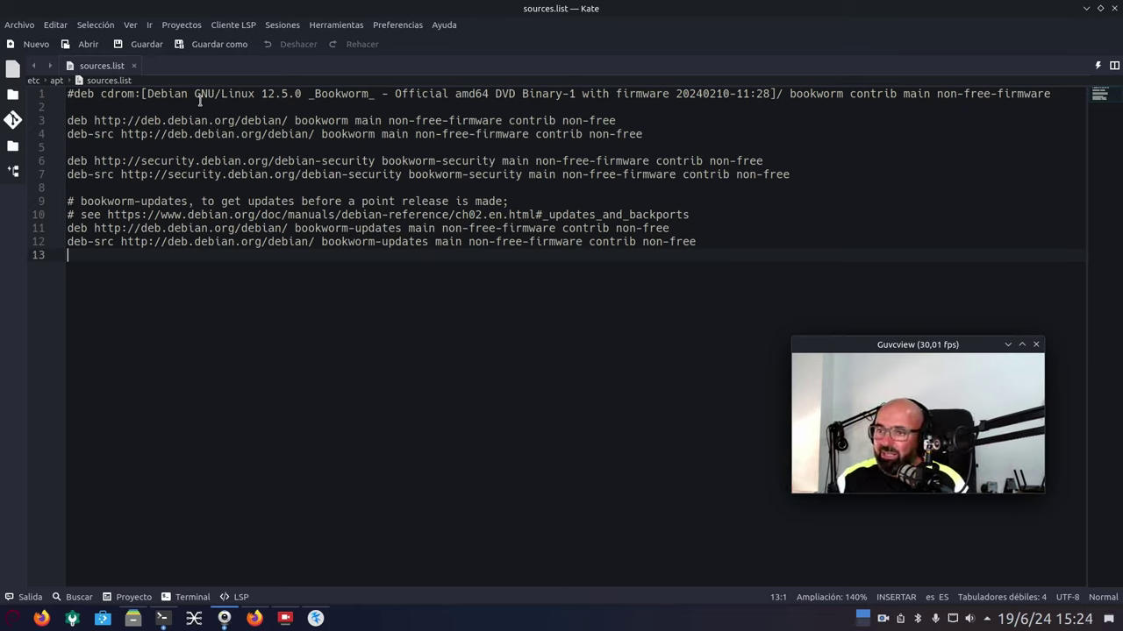
Review the default repository entries in sources.list, highlighting the main and security deb and deb-src lines up to non-free-firmware.
drag(714, 273, 60, 117)
click(223, 419)
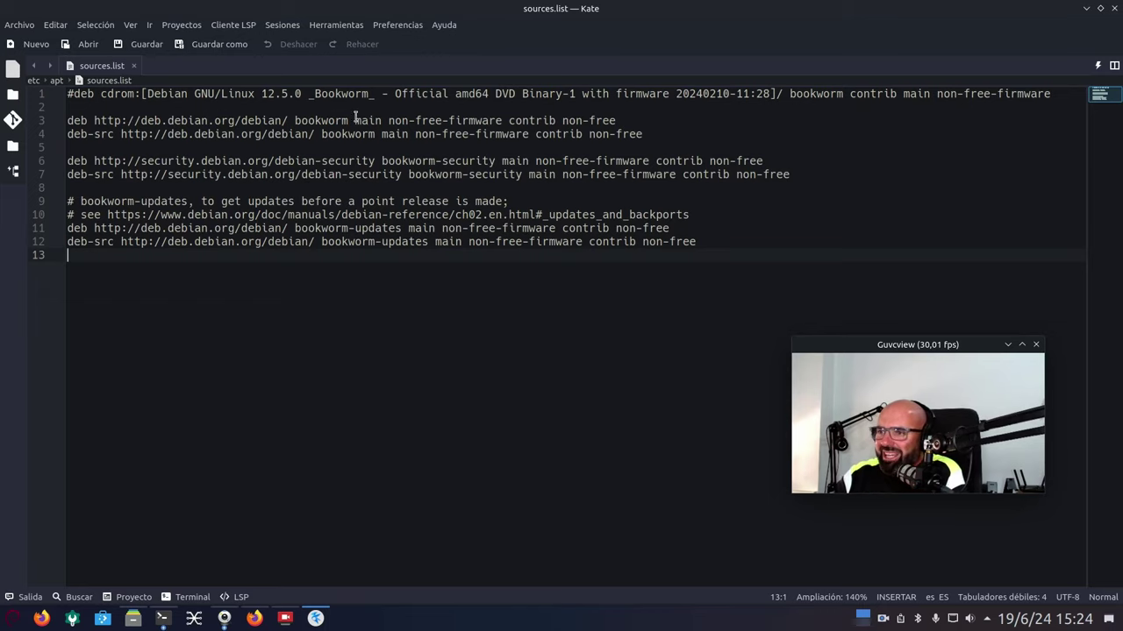
click(501, 121)
drag(501, 121, 57, 122)
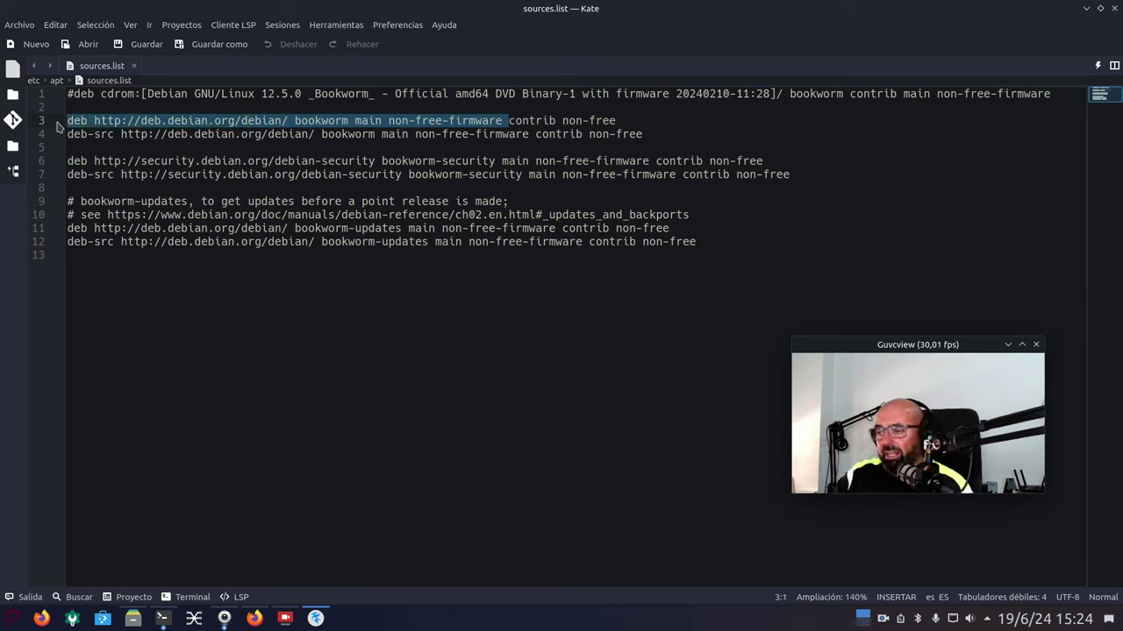
click(118, 136)
drag(119, 136, 66, 134)
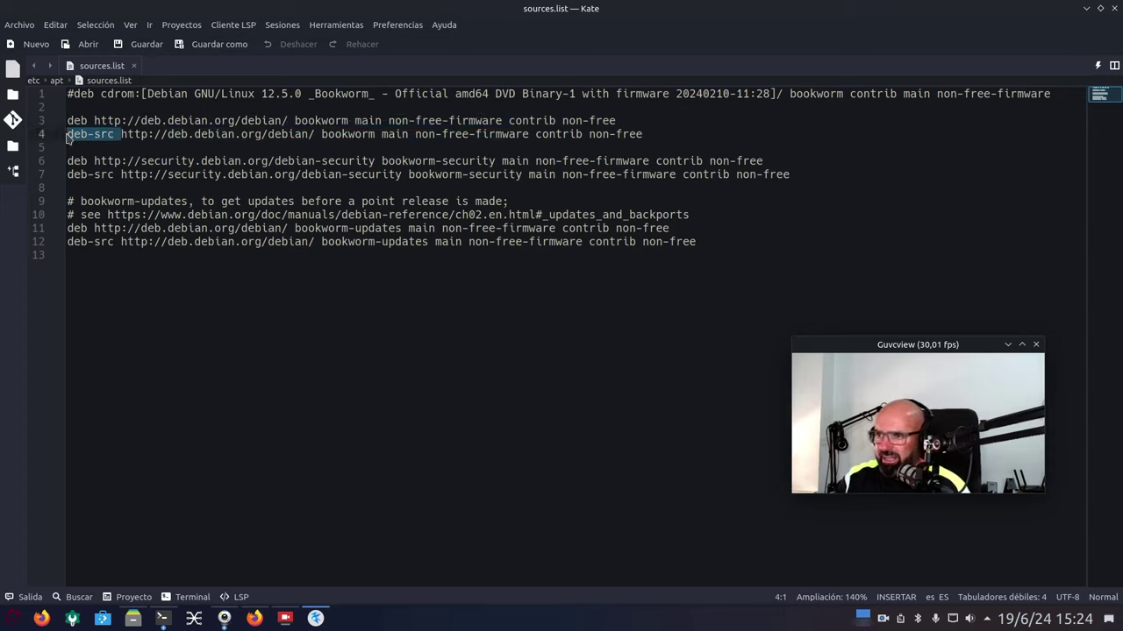
drag(529, 136, 68, 135)
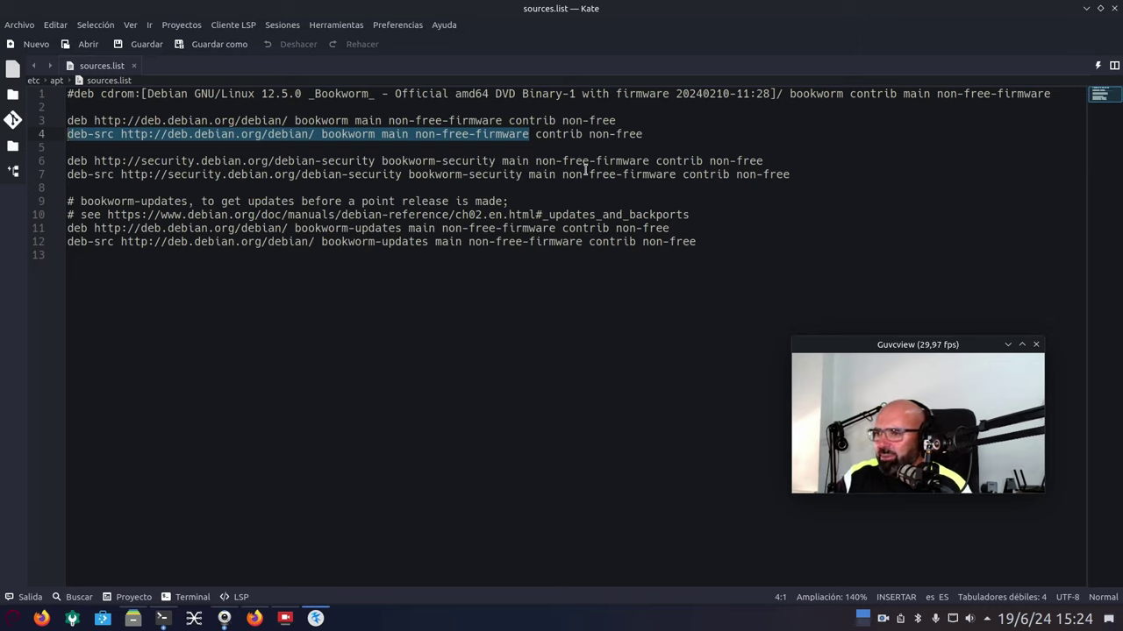
drag(649, 162, 78, 161)
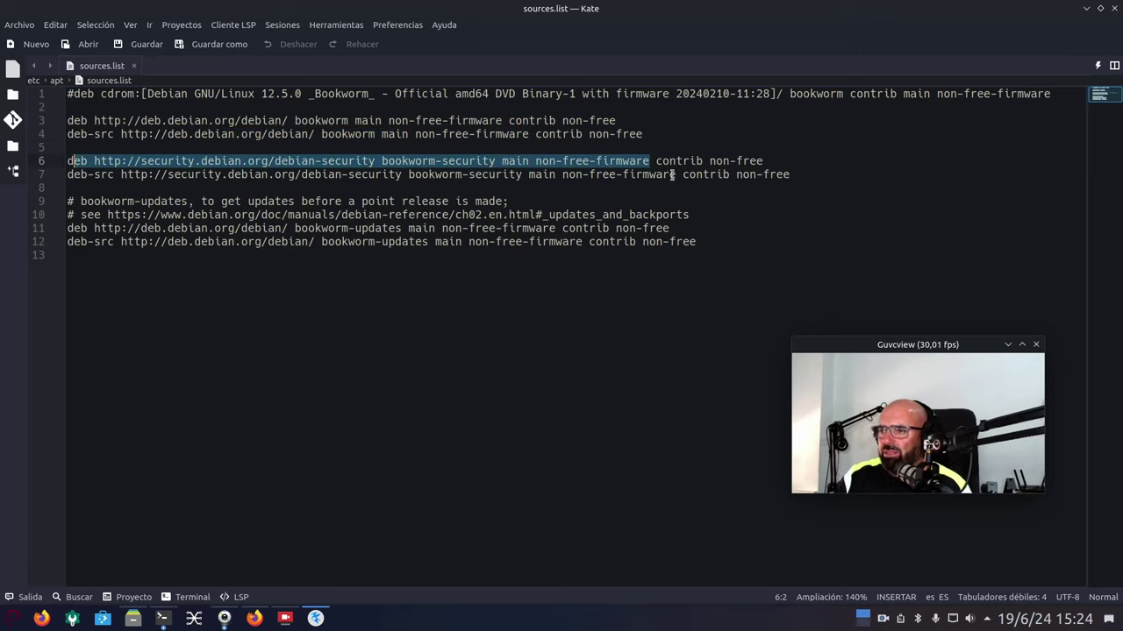
drag(675, 174, 67, 175)
click(703, 343)
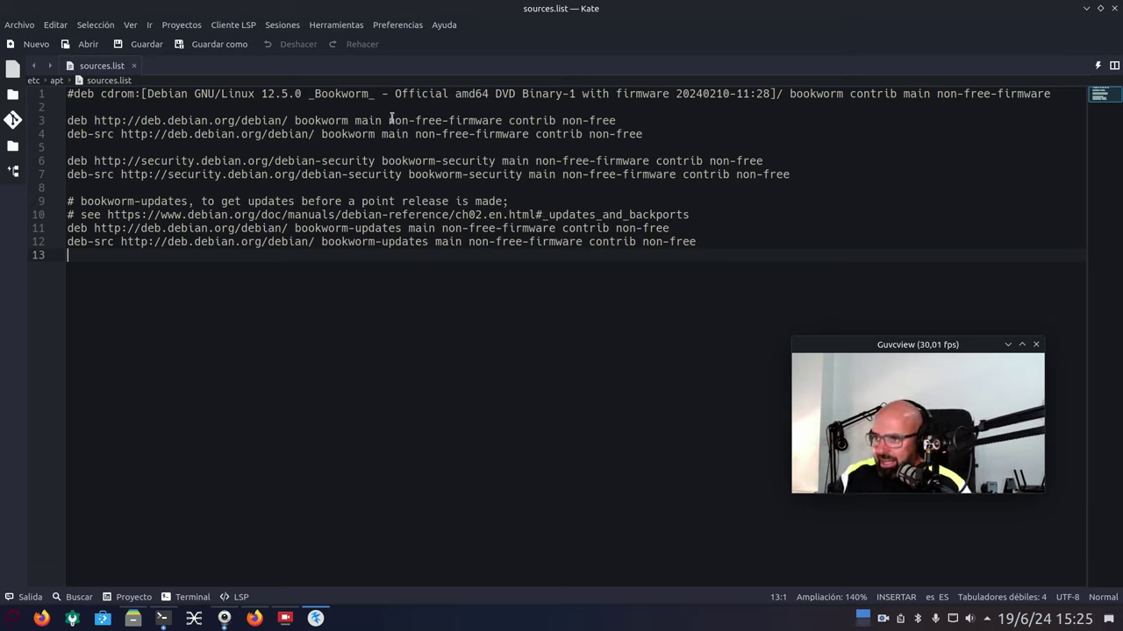
drag(508, 120, 524, 120)
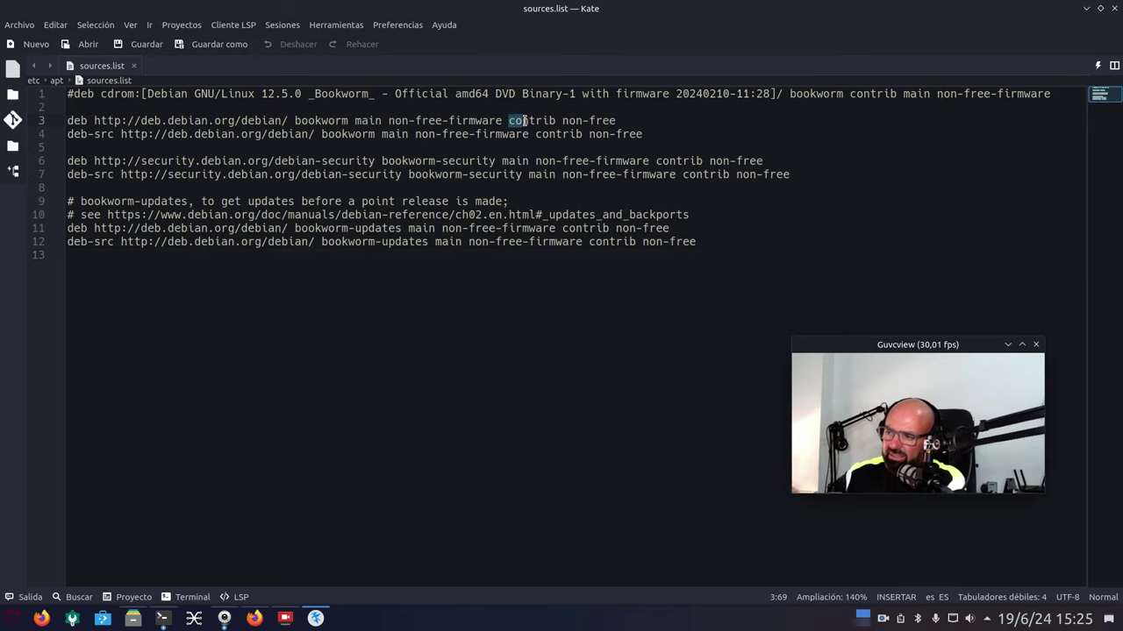
drag(524, 120, 616, 122)
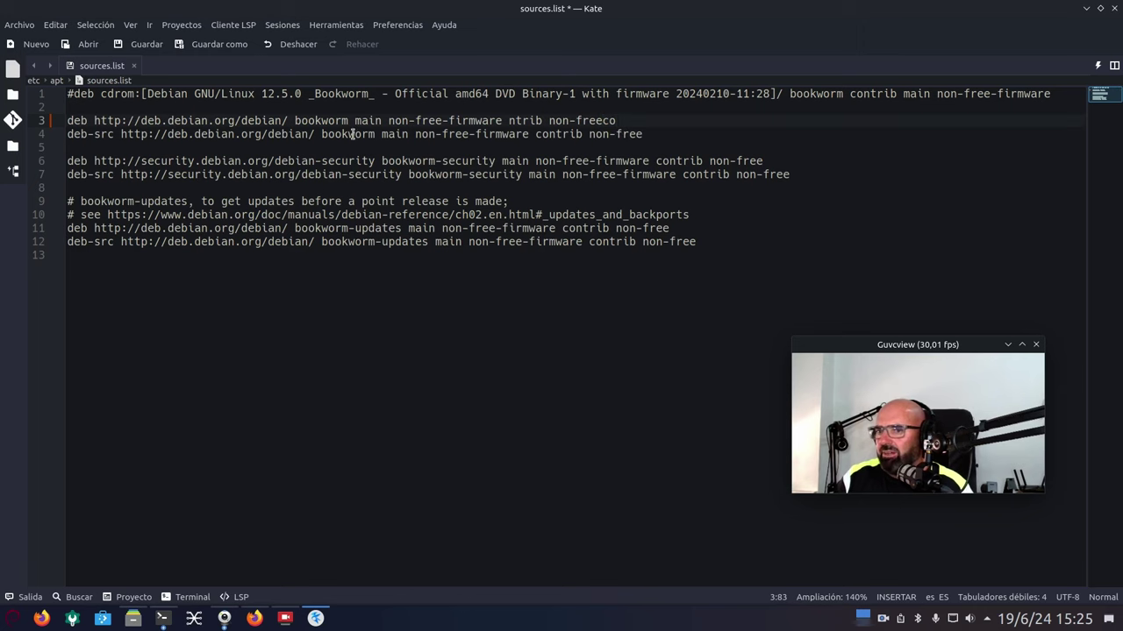
click(1114, 9)
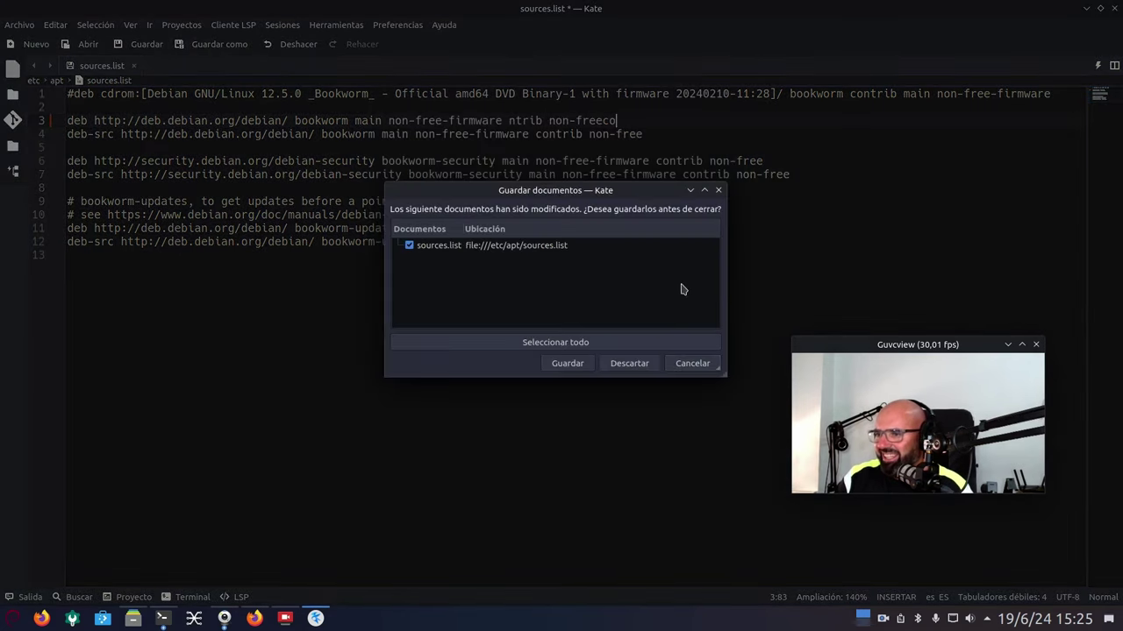
click(618, 372)
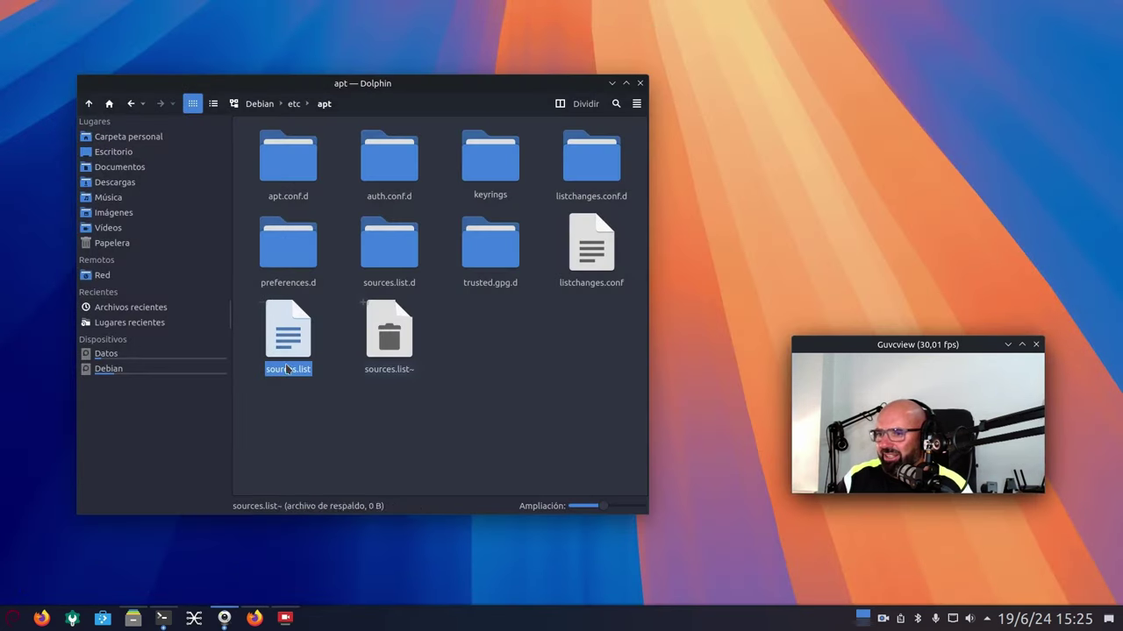
Reopen sources.list from the apt folder in Kate and enlarge its text to 160%.
right_click(279, 345)
click(315, 354)
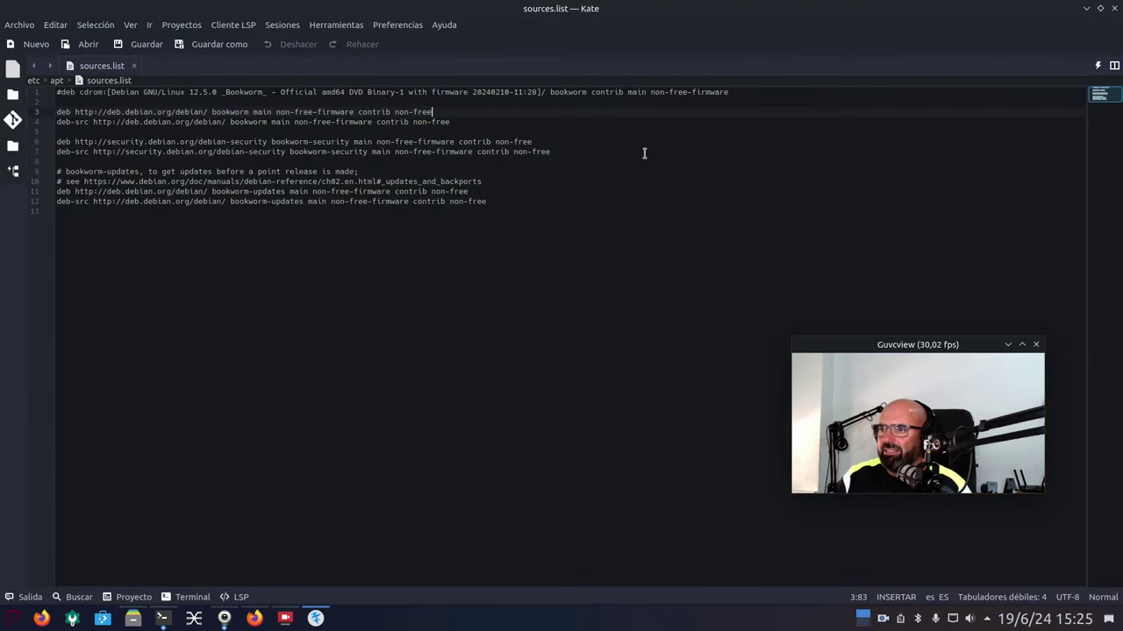
click(567, 211)
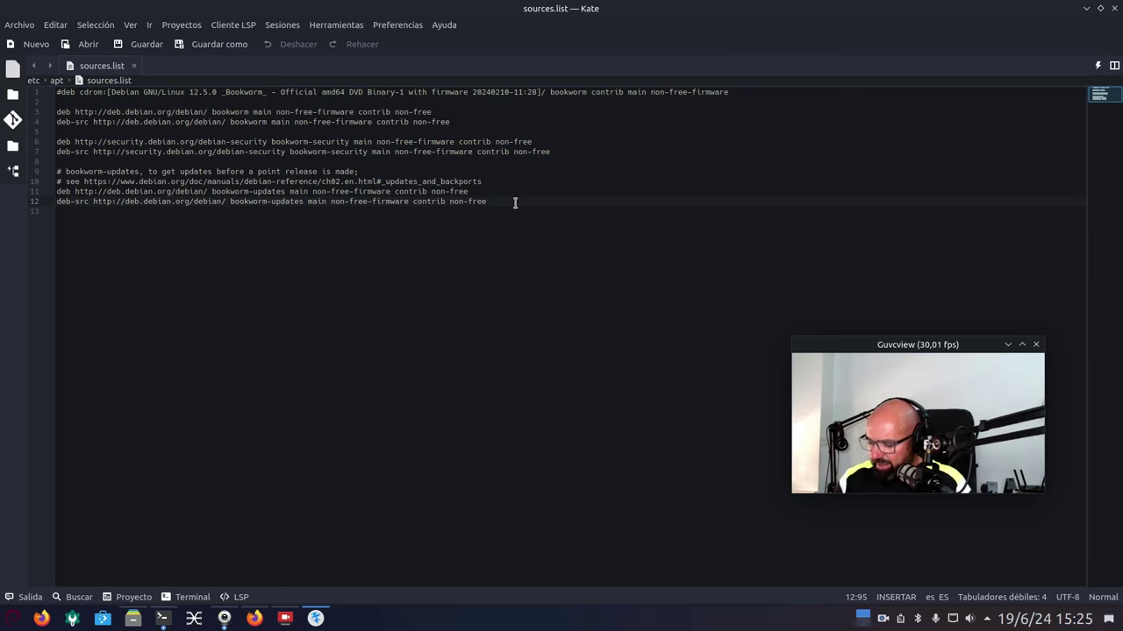
key(ctrl+plus)
key(ctrl+plus)
key(ctrl+plus)
key(ctrl+plus)
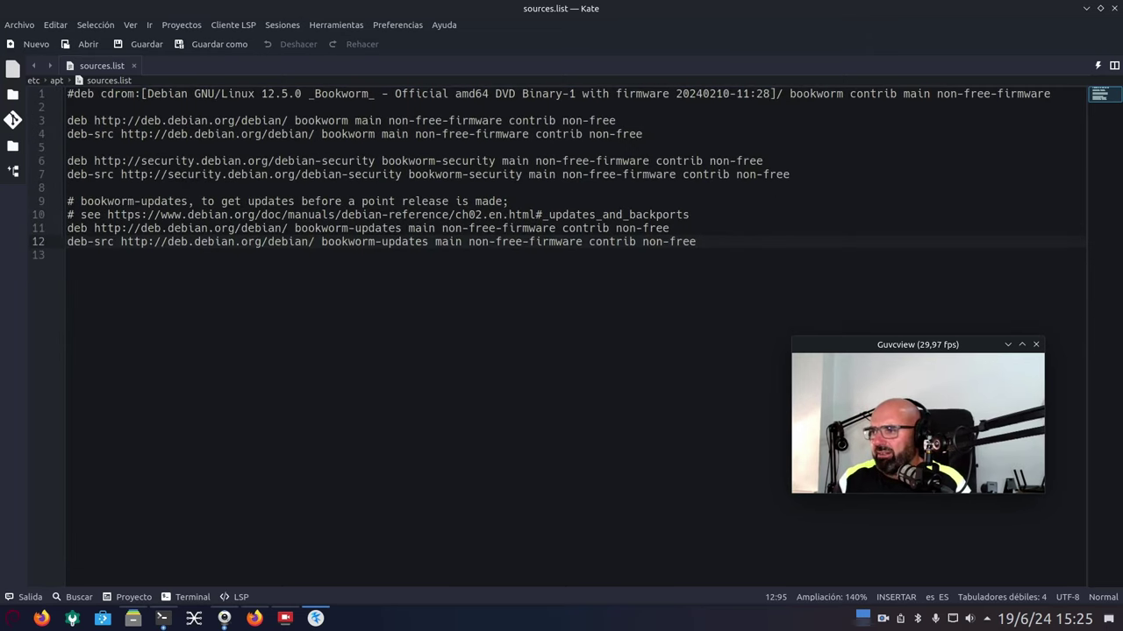
key(ctrl+plus)
key(ctrl+plus)
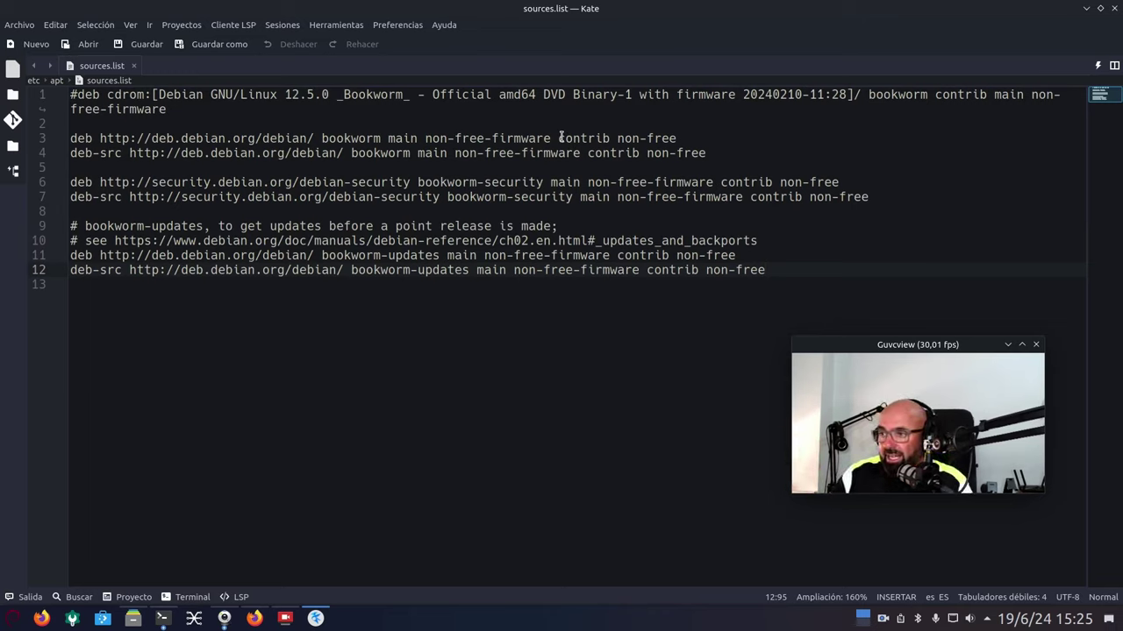
Highlight the added "contrib non-free" components on the main and security repository lines 3, 4, 6 and 7, one after another.
drag(558, 140, 675, 139)
click(635, 171)
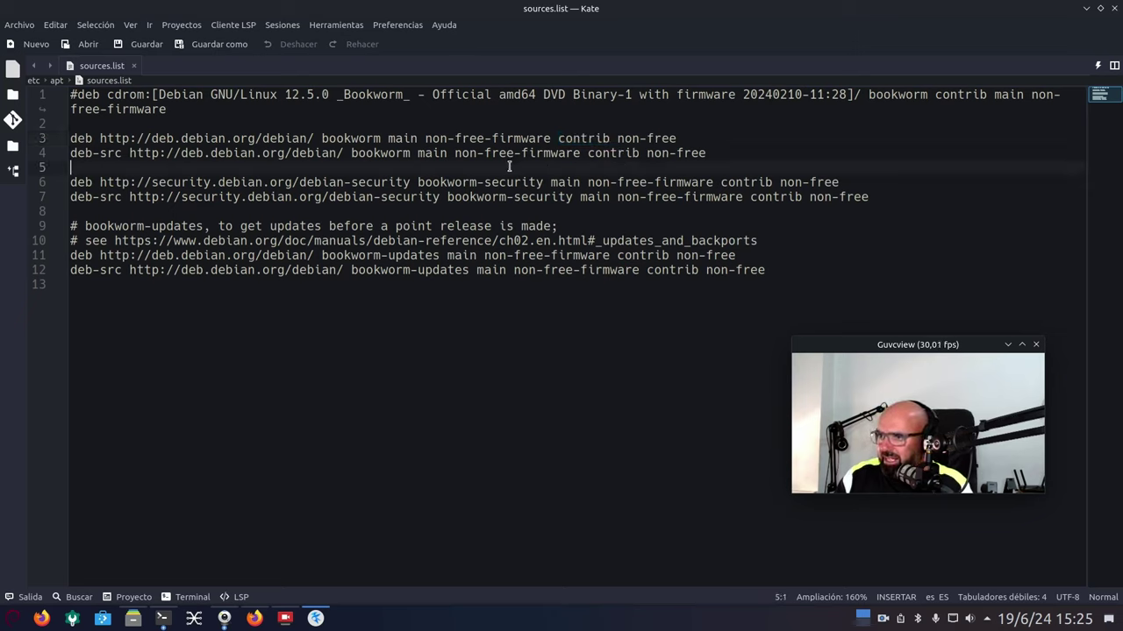
drag(589, 154, 699, 154)
click(682, 182)
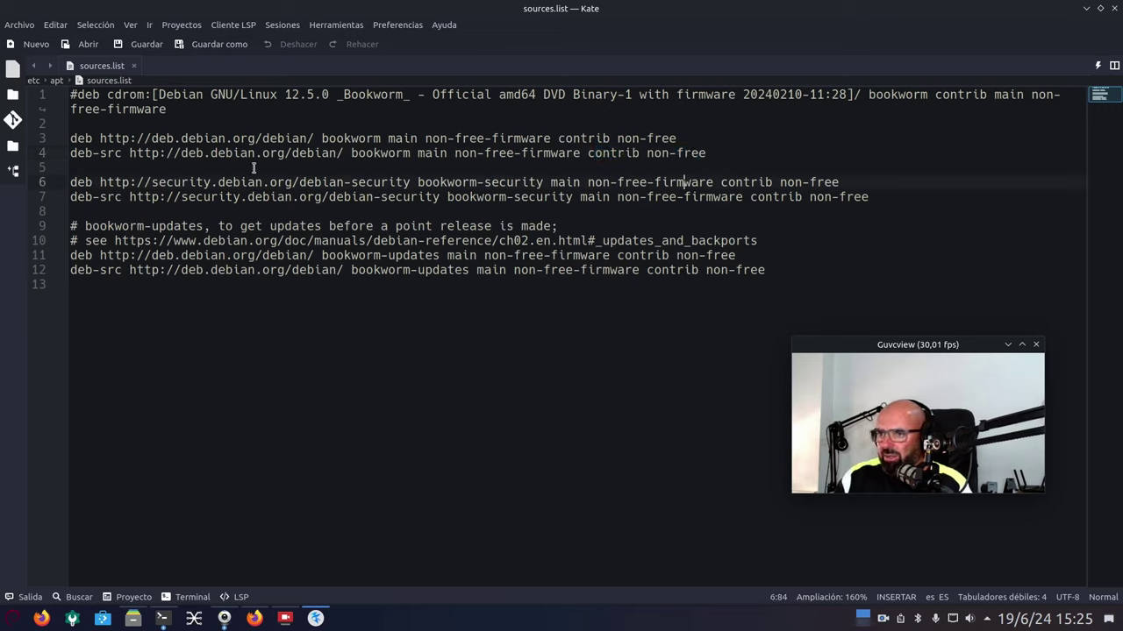
drag(716, 183, 840, 182)
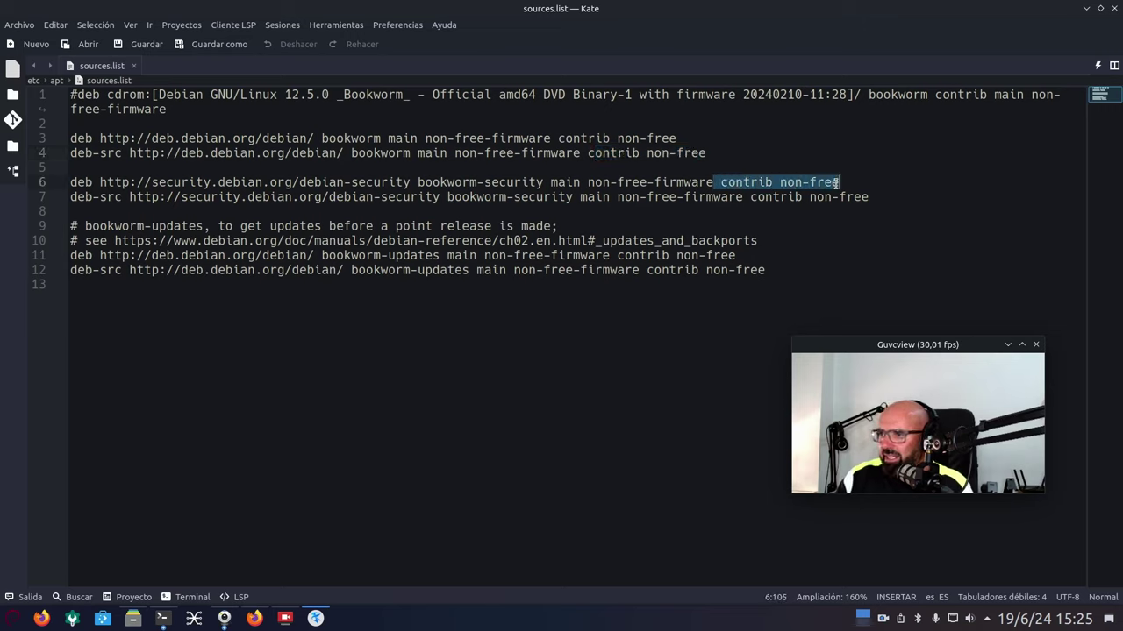
click(710, 227)
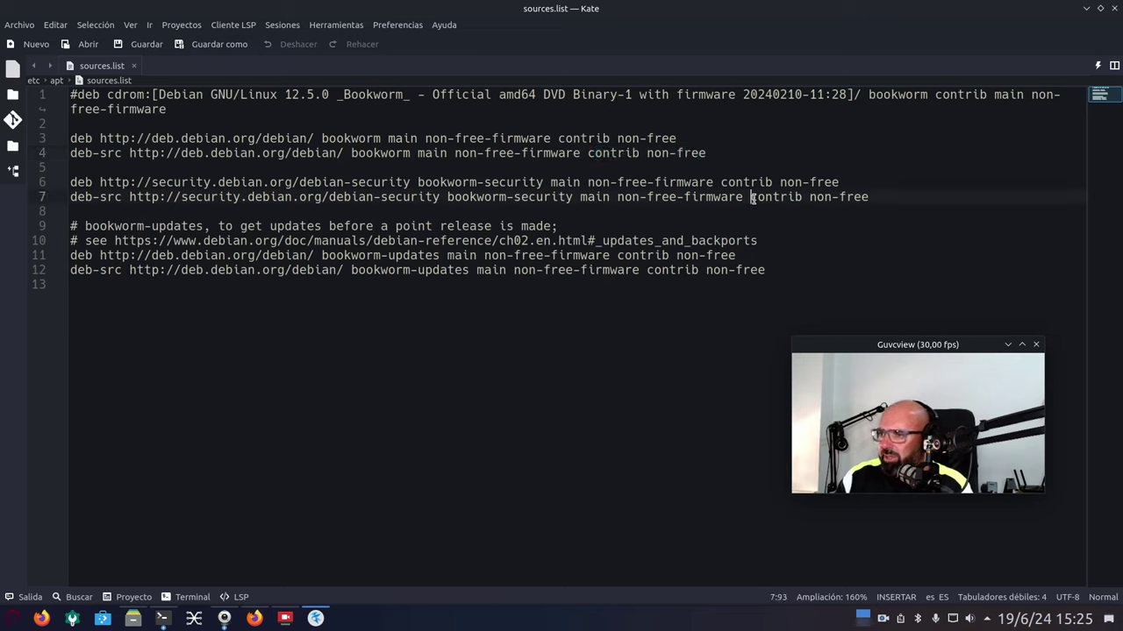
drag(752, 198, 902, 193)
click(869, 213)
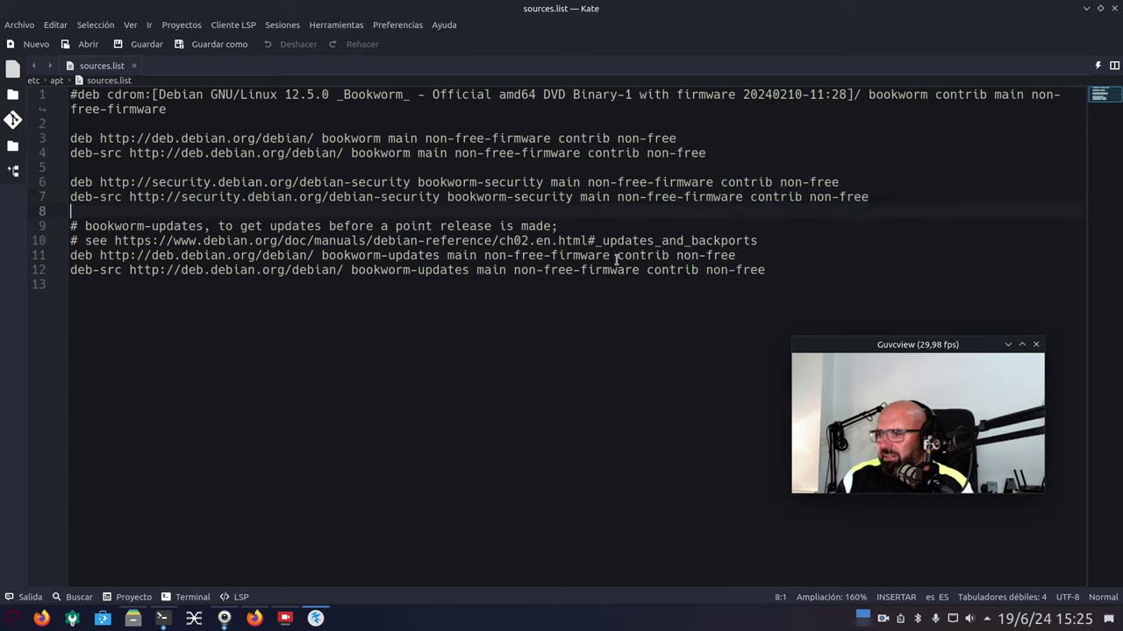
Highlight the "contrib non-free" components on the bookworm-updates lines 11 and 12, and close Kate.
drag(617, 257, 763, 269)
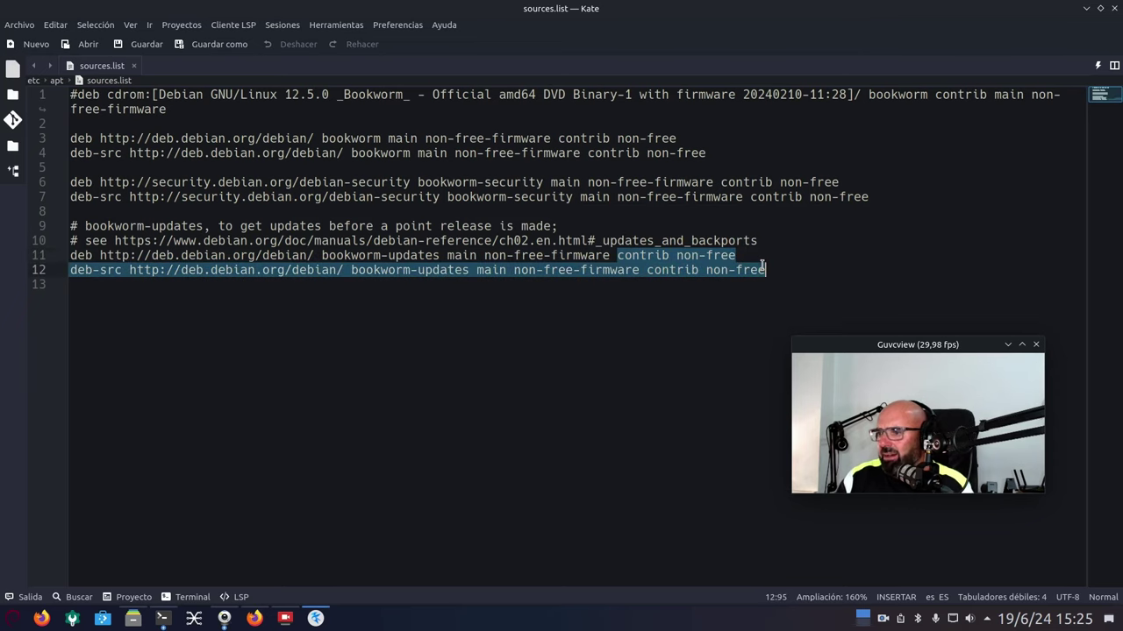
click(653, 270)
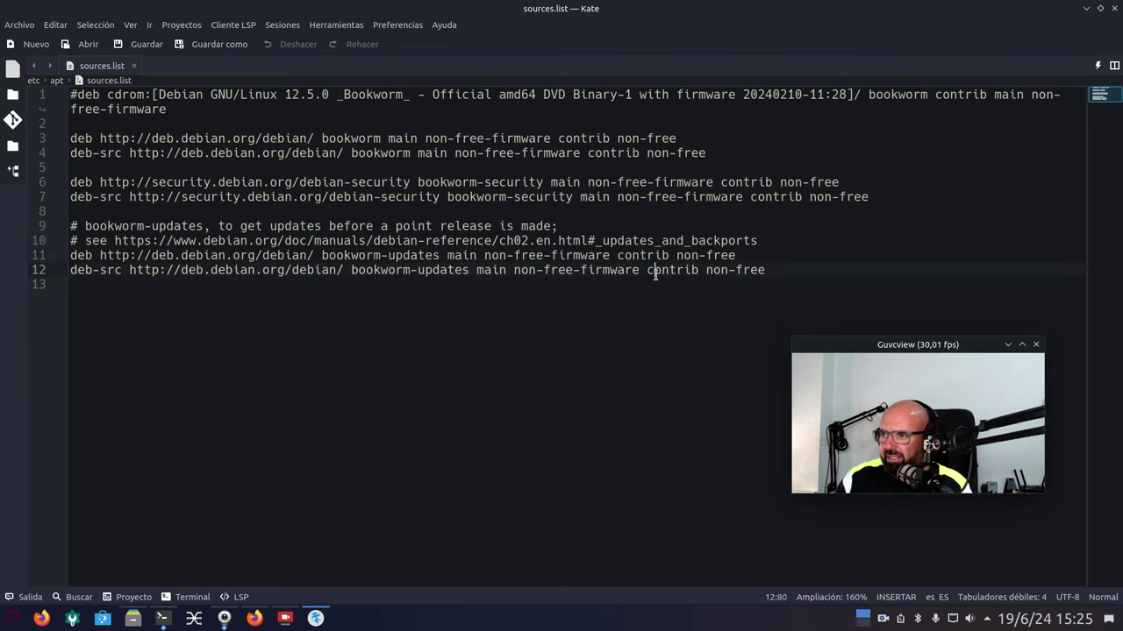
drag(654, 272, 763, 269)
click(707, 312)
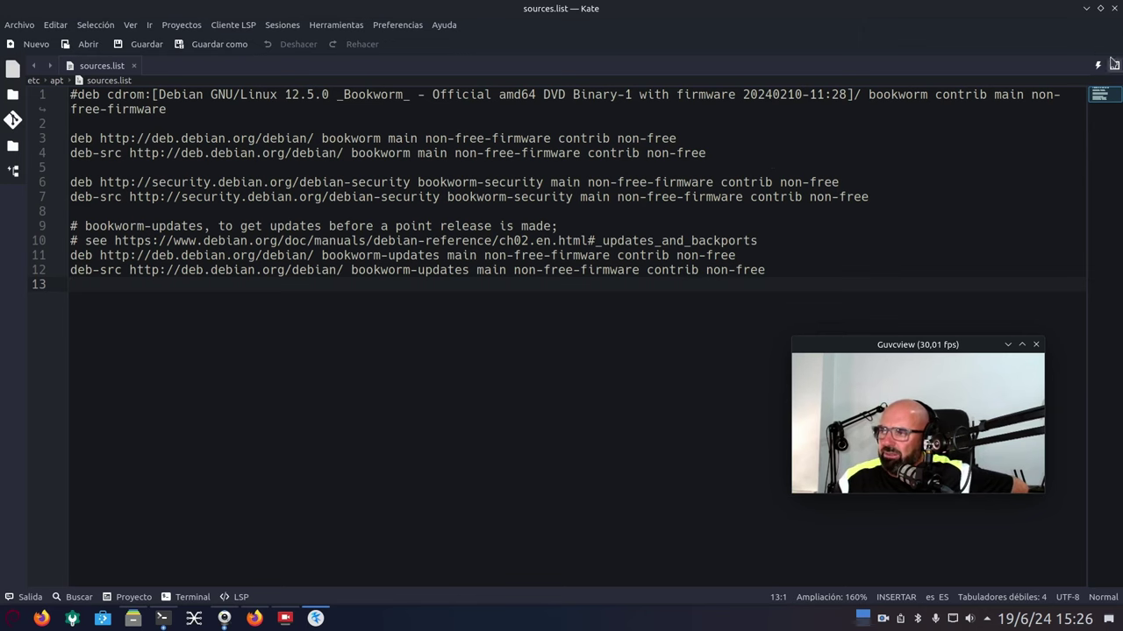
click(1114, 7)
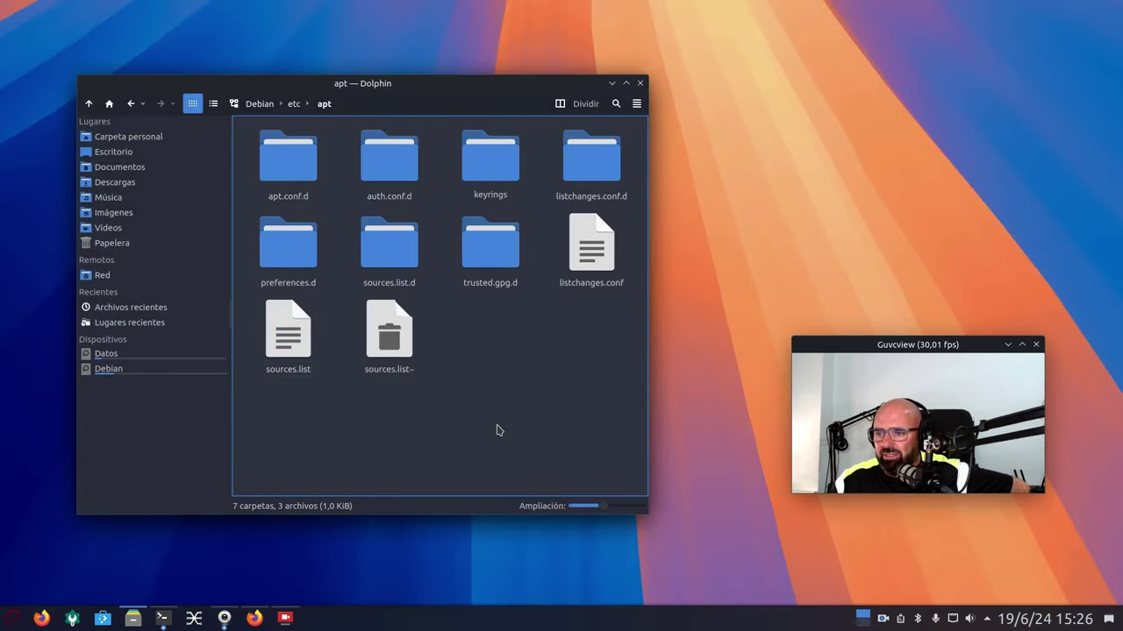
Open the sources.list.d folder, point out mozilla.list and bookworm-backports.list, and minimise Dolphin.
double_click(404, 275)
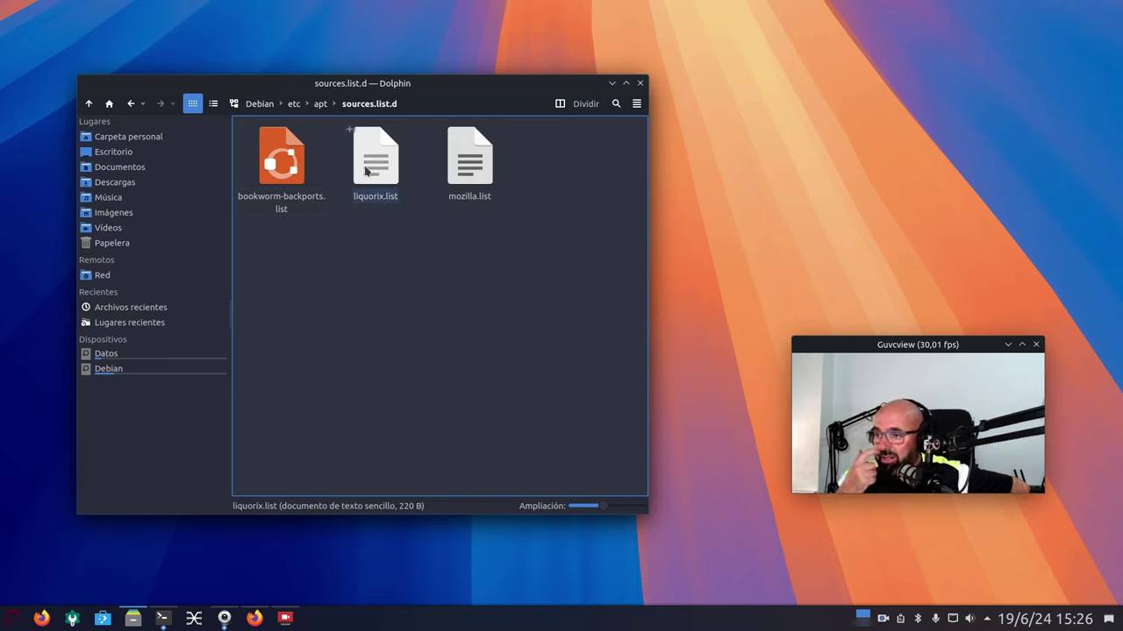
click(469, 158)
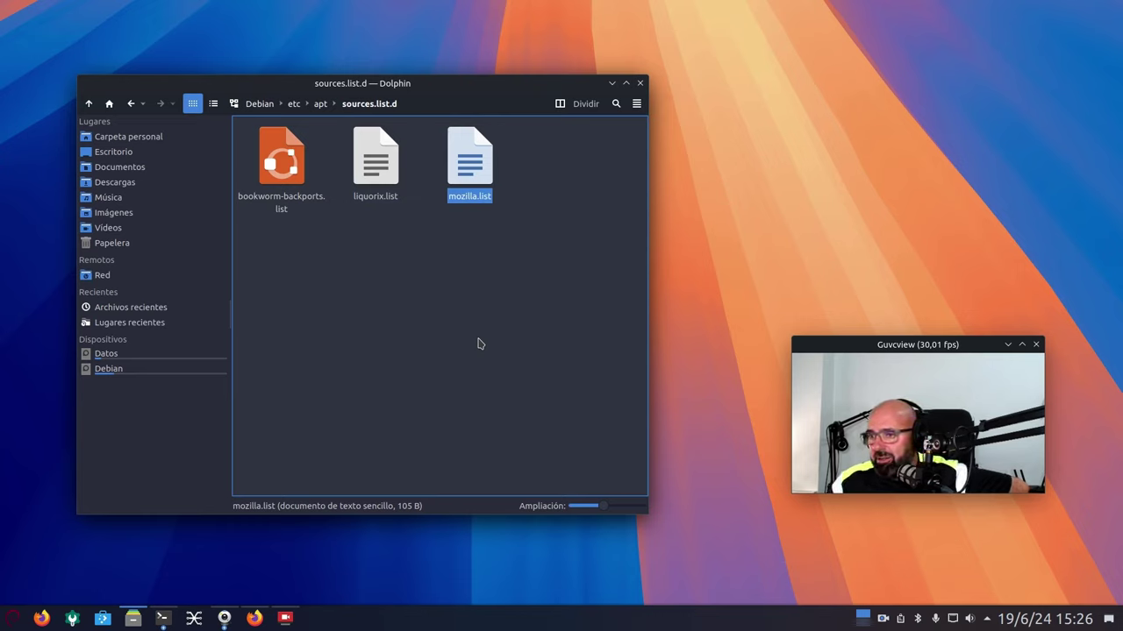
click(285, 171)
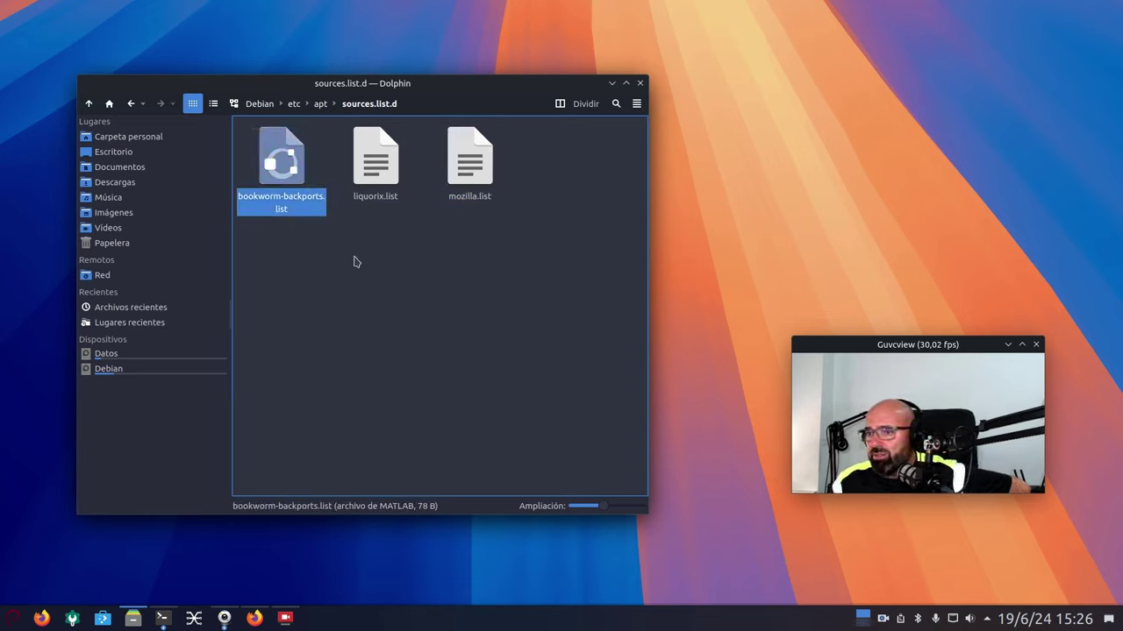
click(612, 83)
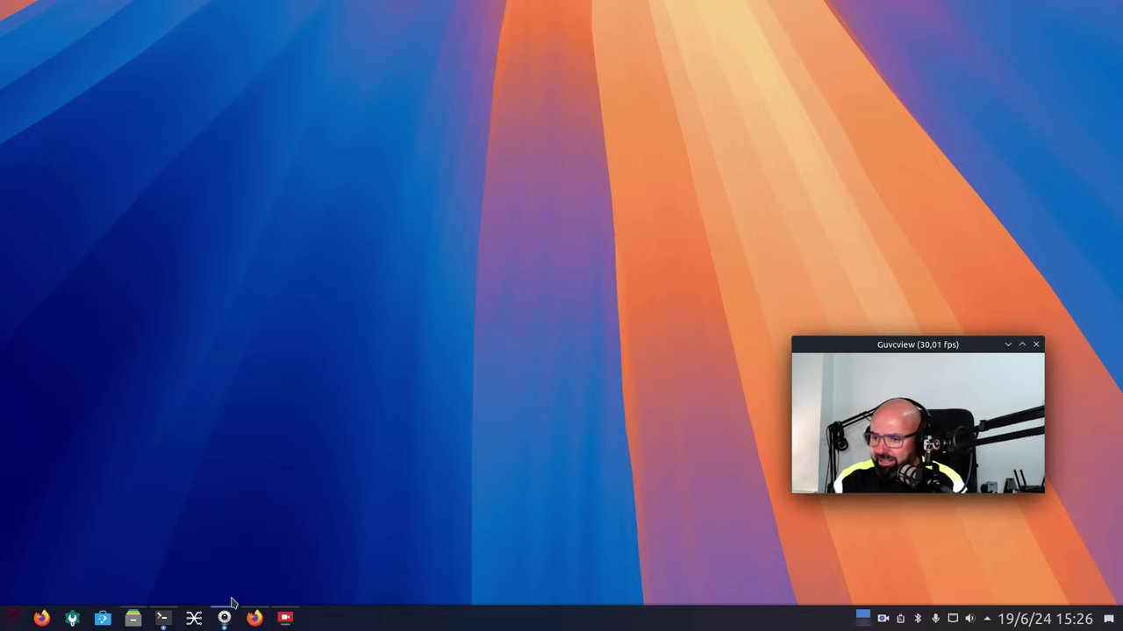
Switch to Firefox, show the Debian Wiki wl page, and look through the Debian Quick Setup steps on the Flatpak site.
click(255, 618)
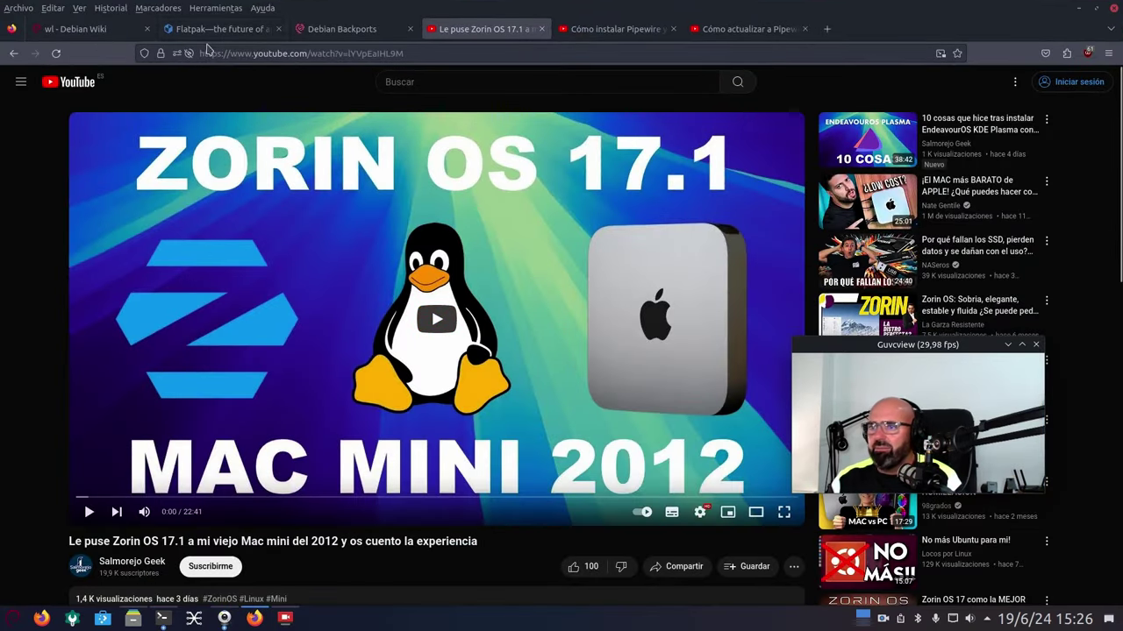
click(91, 33)
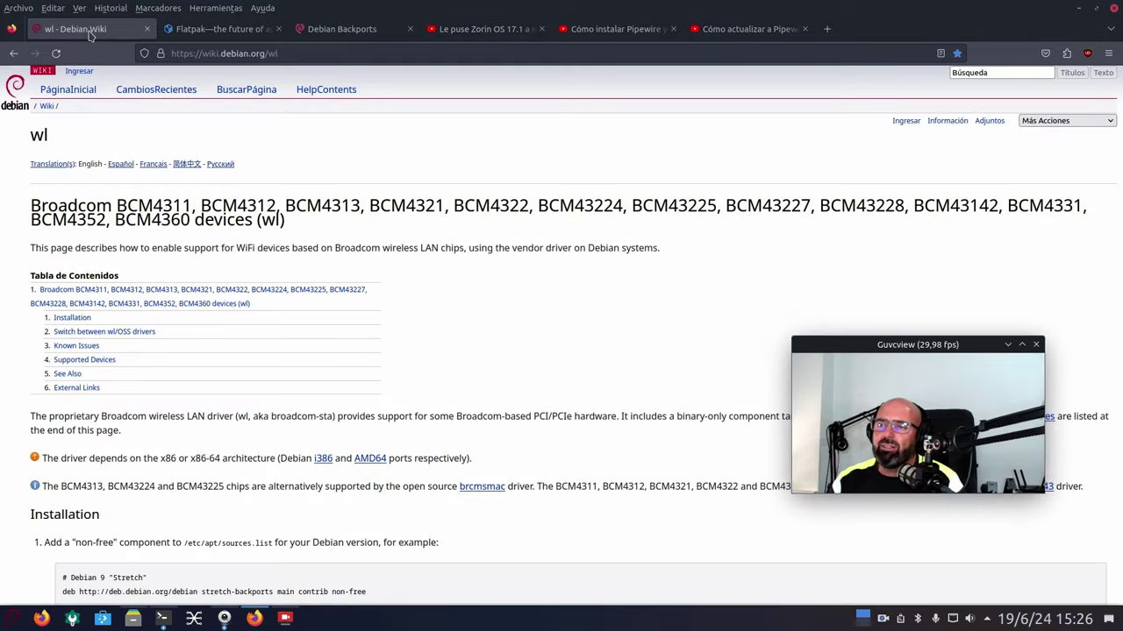
click(189, 31)
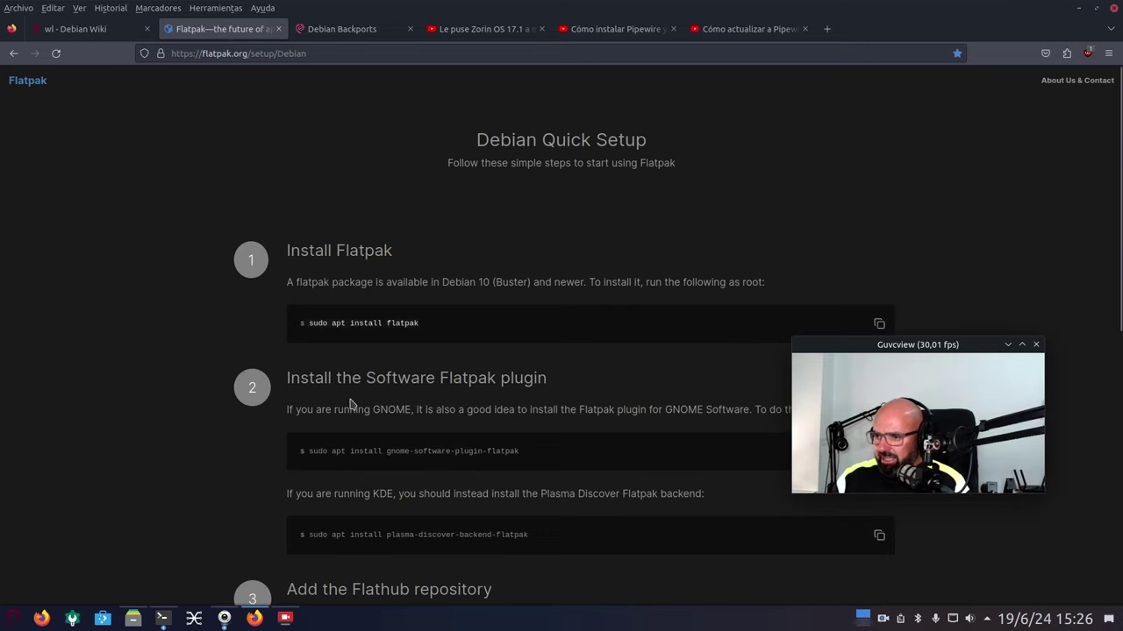
scroll(351, 401, down, 2)
scroll(350, 403, down, 2)
scroll(410, 357, down, 4)
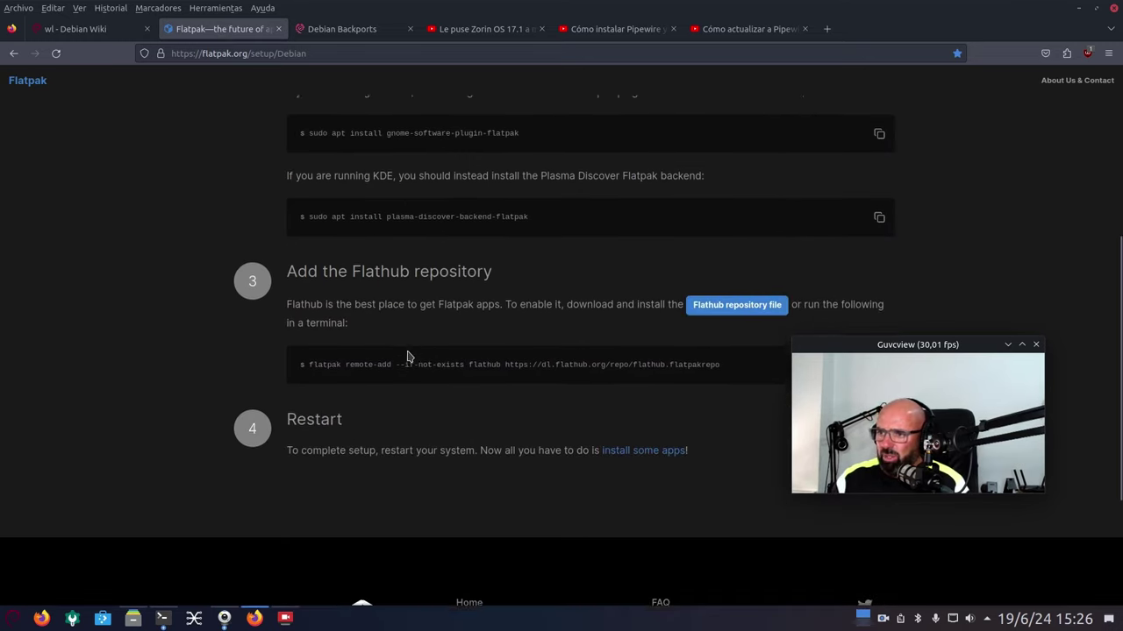
scroll(500, 314, up, 4)
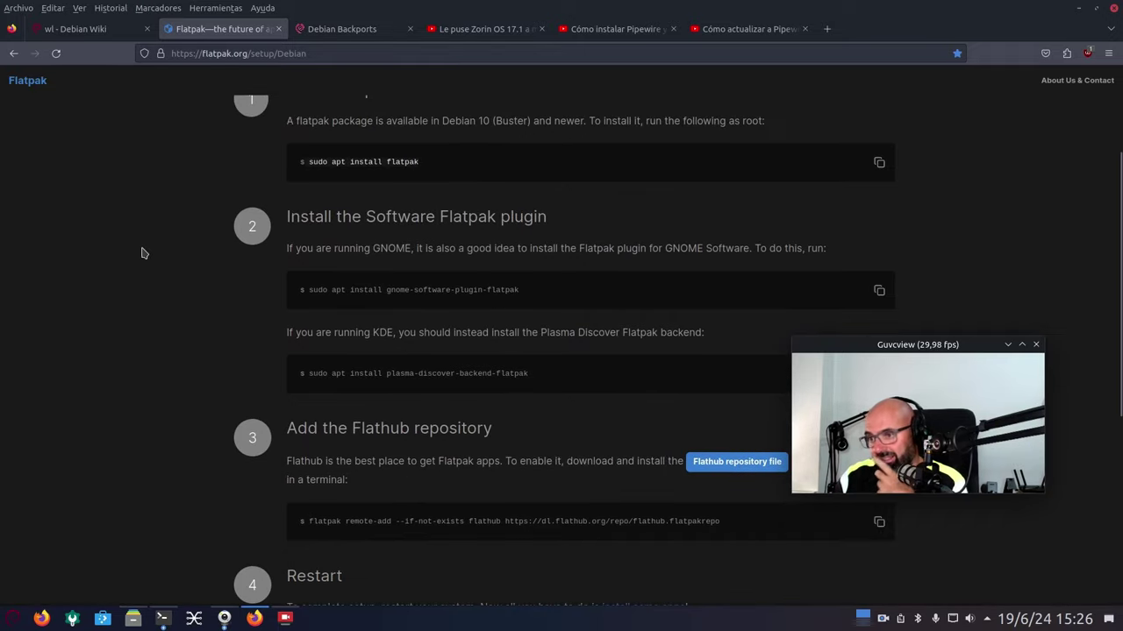
Highlight the "sudo apt install plasma-discover-backend-flatpak" command and the "flatpak remote-add" command for the Flathub repository.
drag(557, 378, 280, 374)
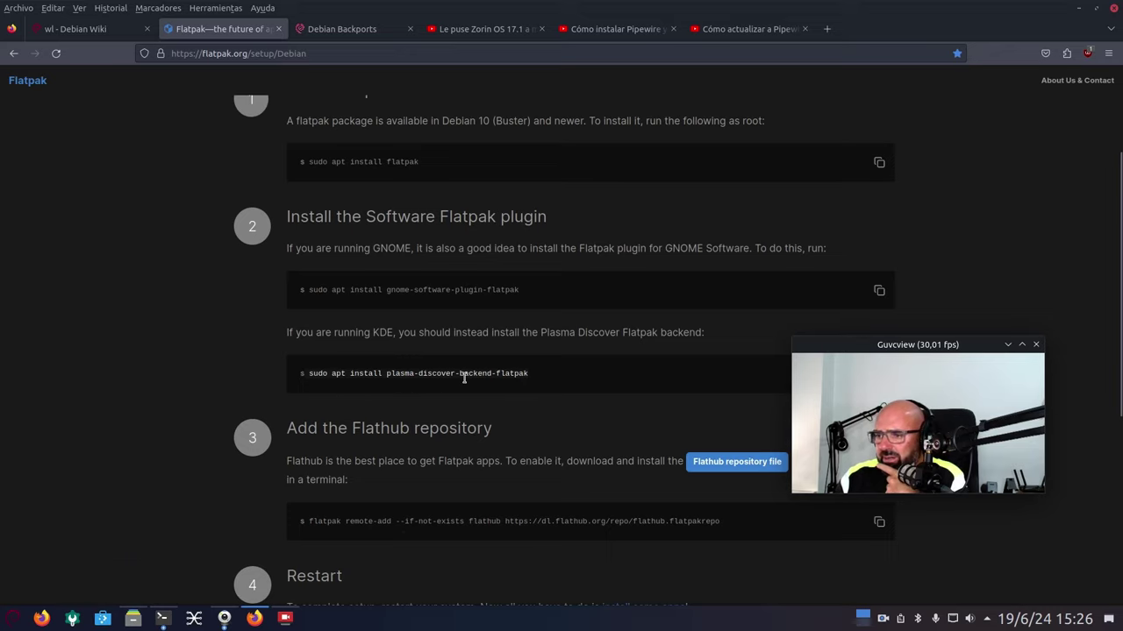
drag(536, 375, 312, 372)
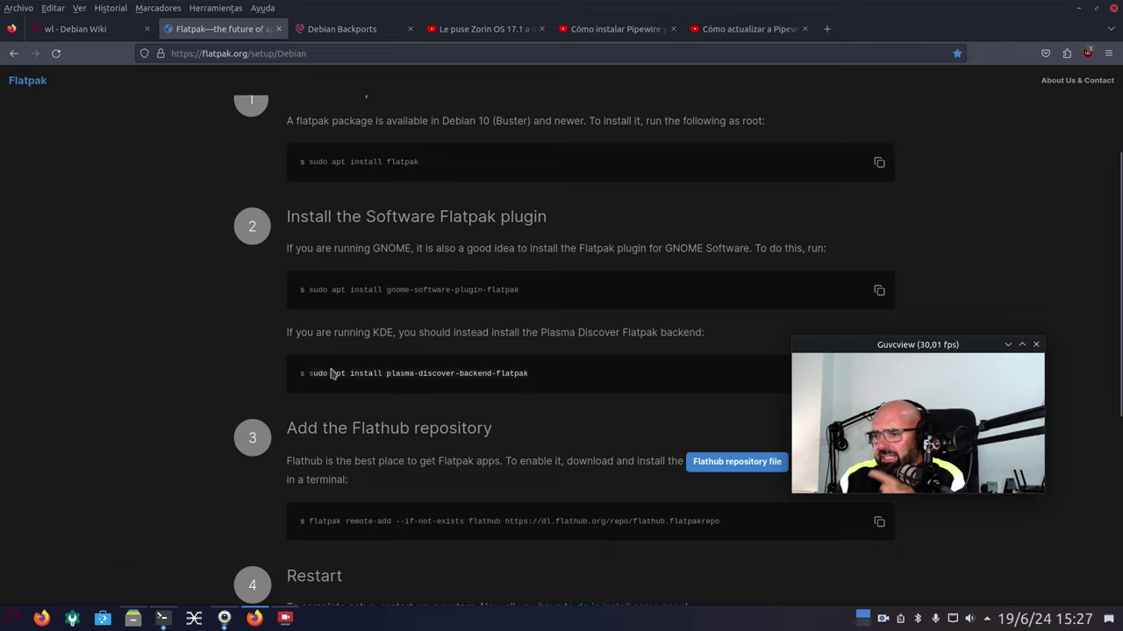
scroll(474, 372, down, 3)
click(504, 383)
scroll(625, 421, down, 2)
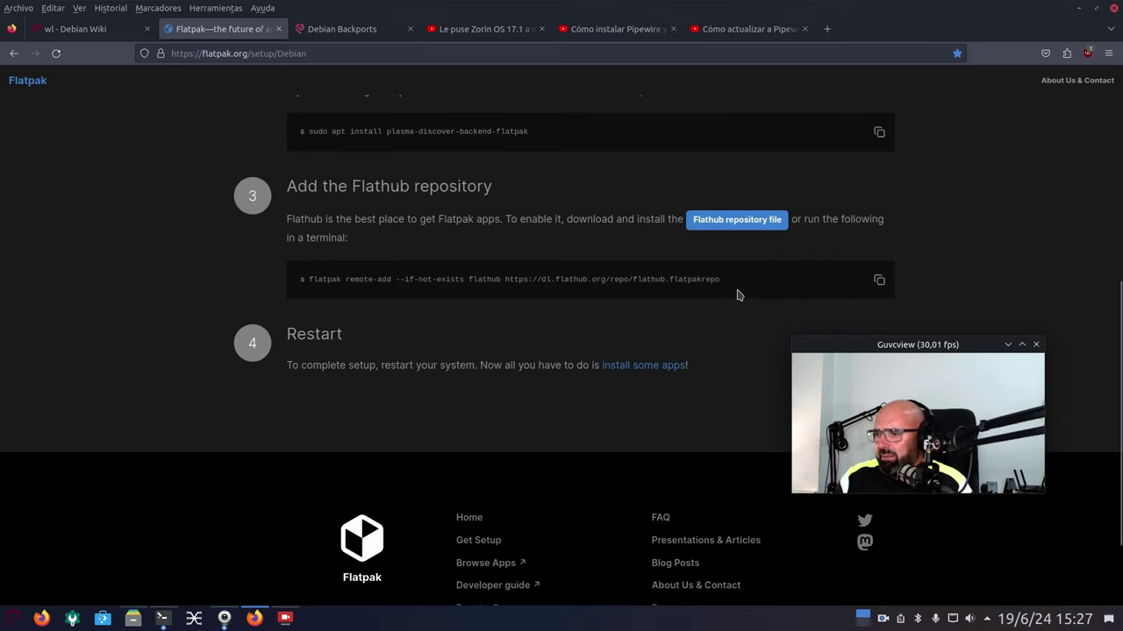
drag(733, 281, 305, 279)
click(672, 295)
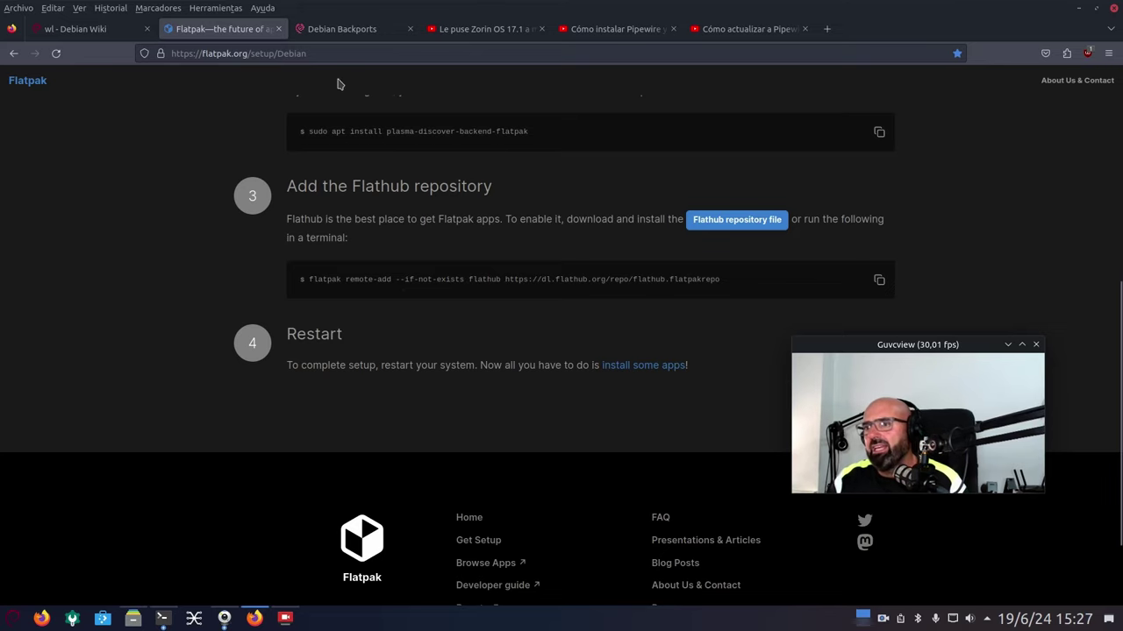
Open the Debian Backports Instructions and highlight the bookworm-backports main repository line and the "apt install -t bookworm-backports <package>" command.
click(343, 29)
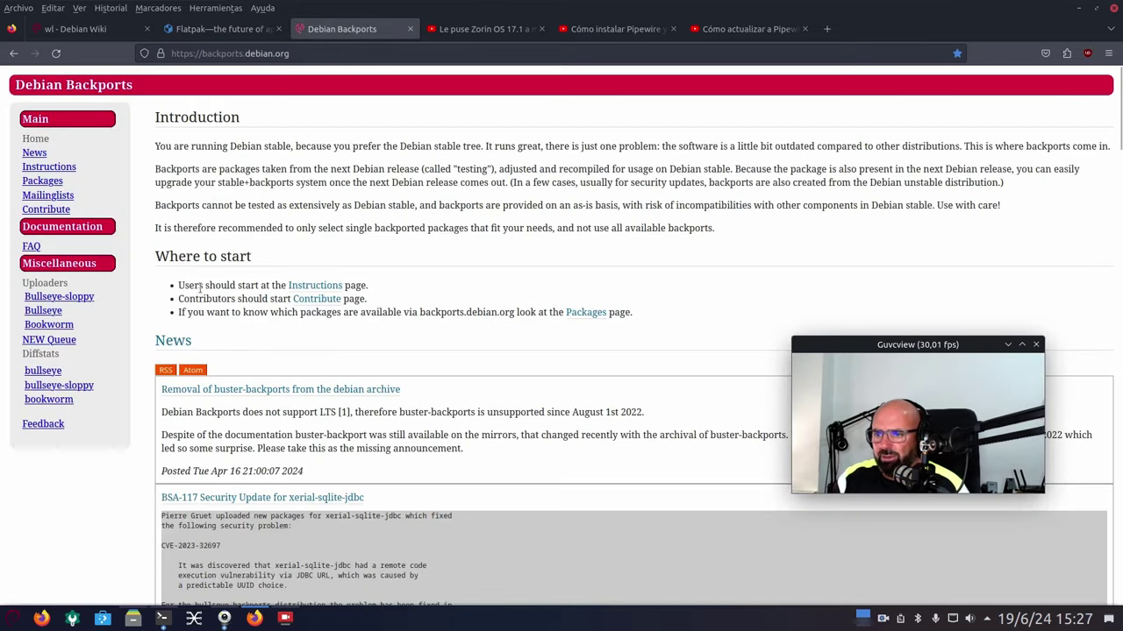
click(53, 169)
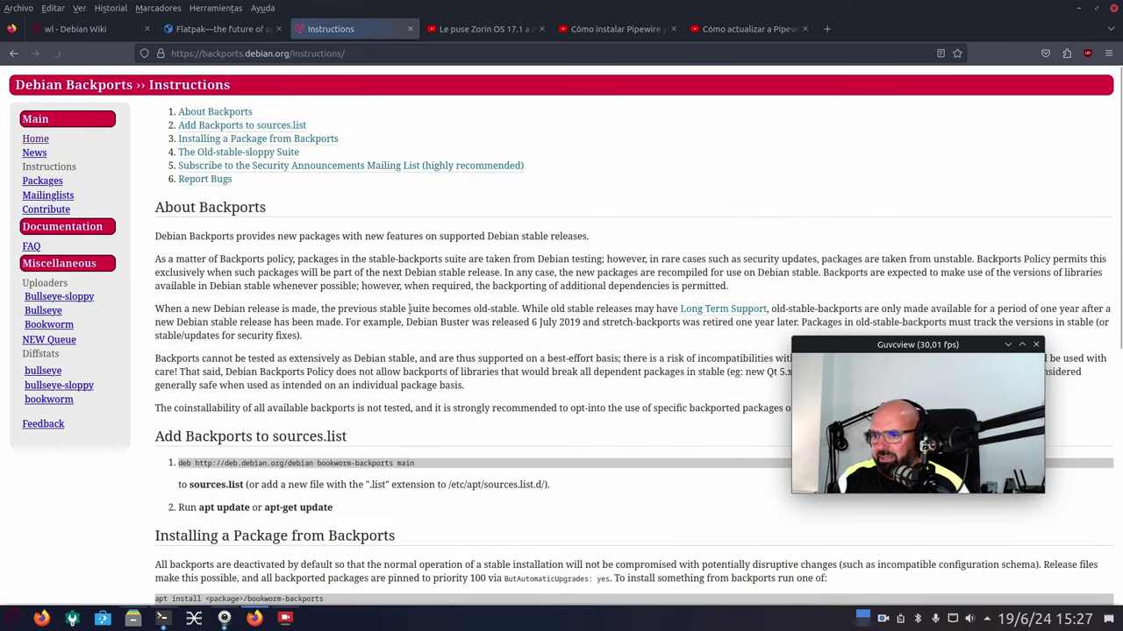
scroll(409, 308, down, 5)
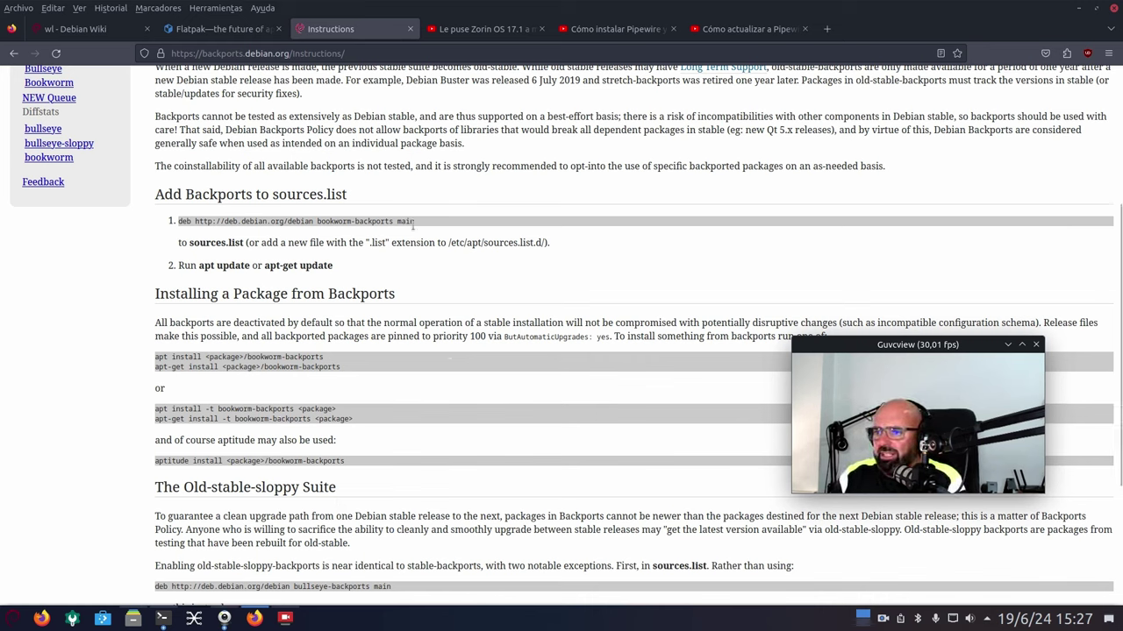
drag(421, 225, 172, 226)
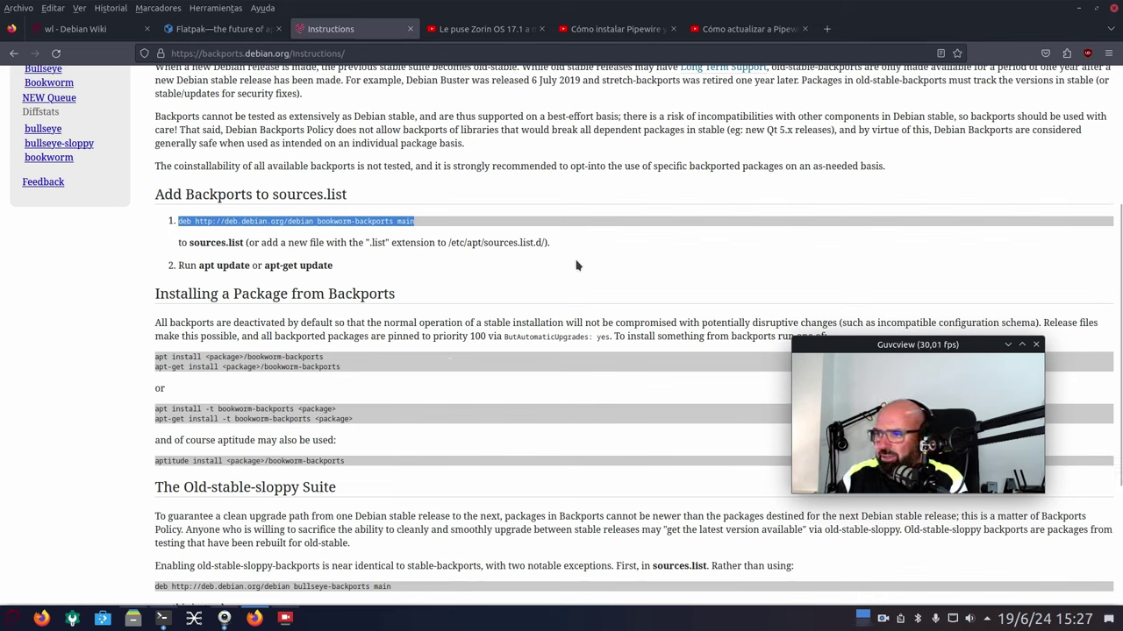
click(436, 269)
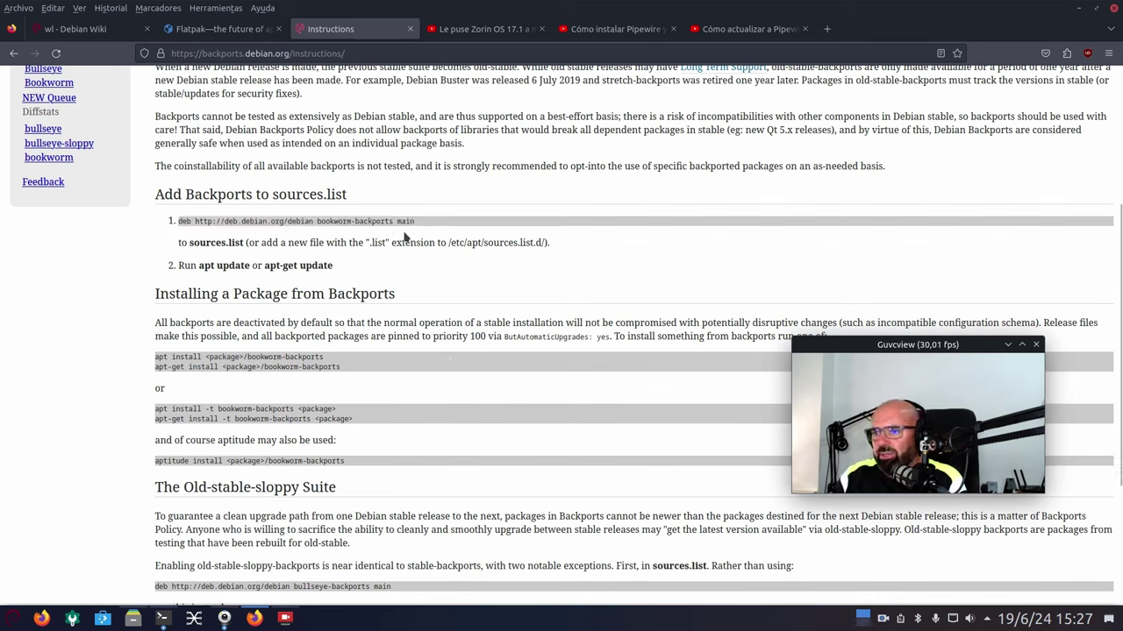
drag(421, 222, 171, 223)
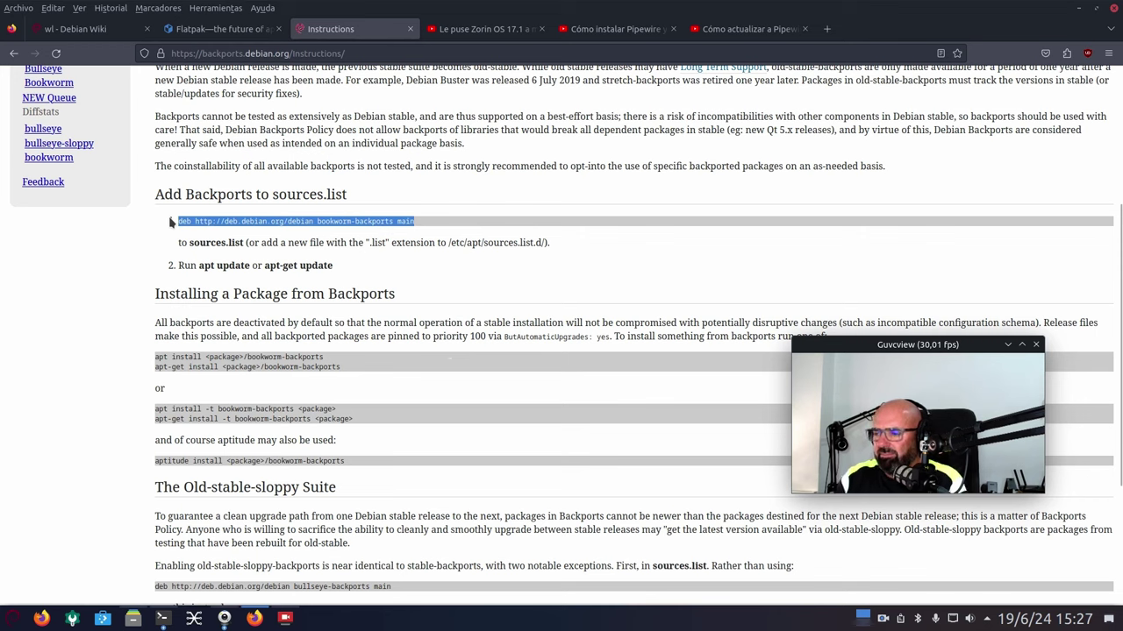
click(390, 352)
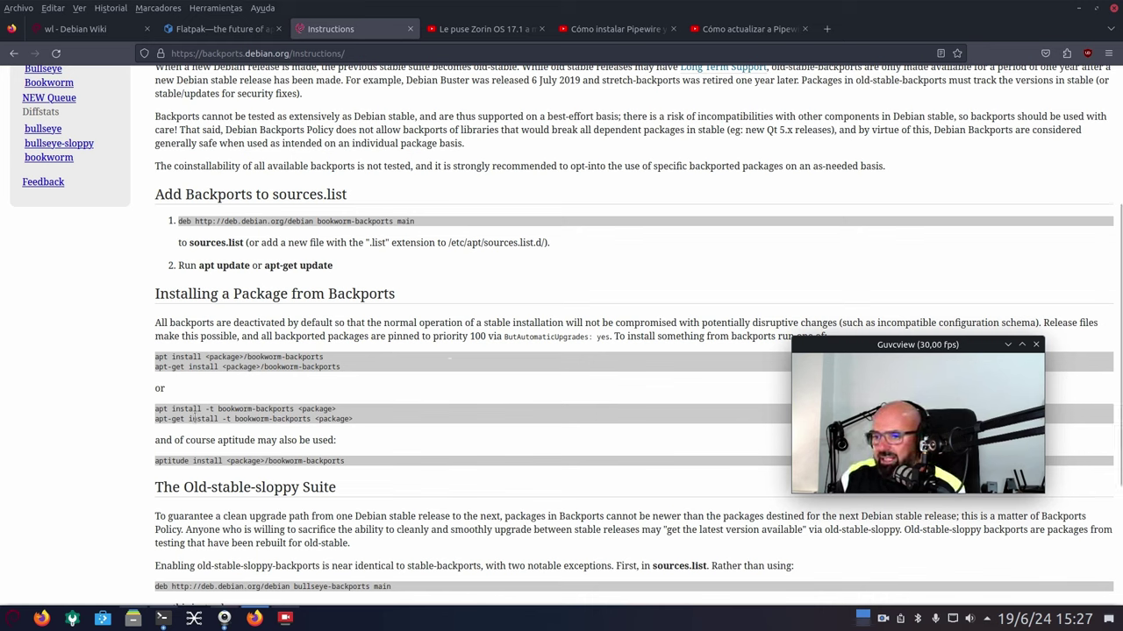
drag(348, 414, 112, 409)
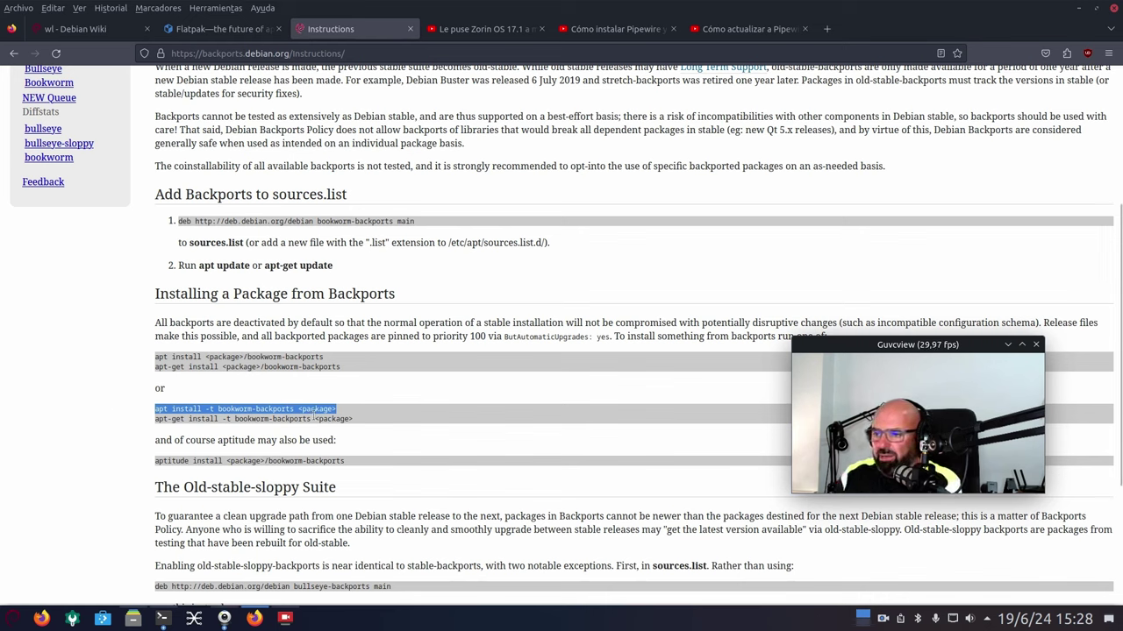
click(357, 417)
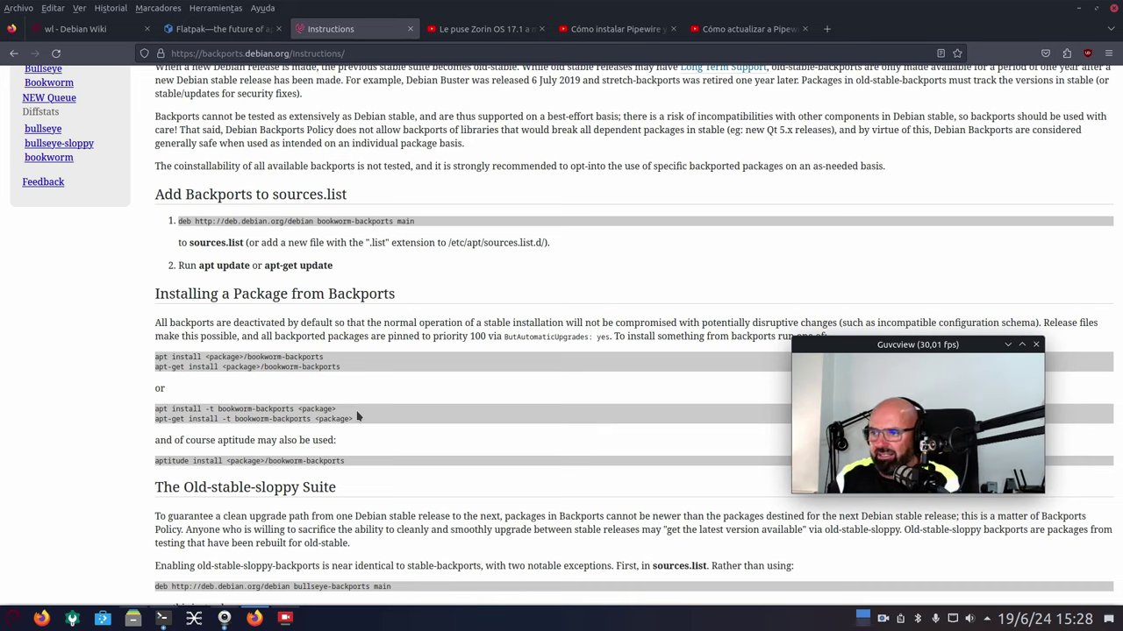
Open the Bookworm package uploads list on Debian Backports and look through the available packages and versions, including the linux kernel.
scroll(396, 209, up, 5)
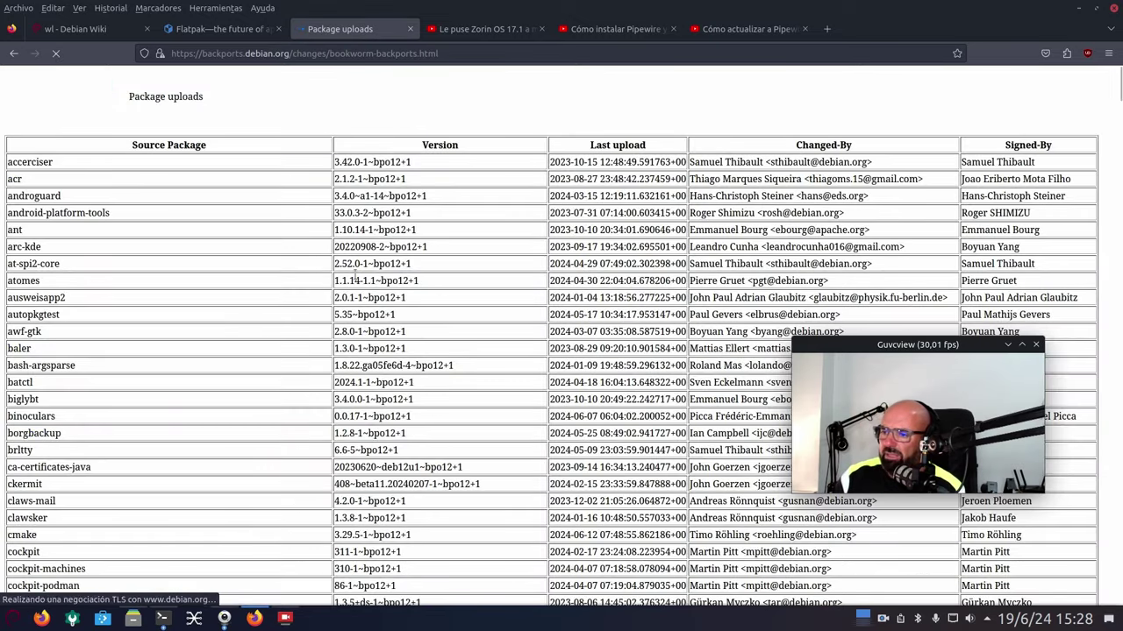
scroll(264, 272, down, 20)
scroll(265, 272, down, 20)
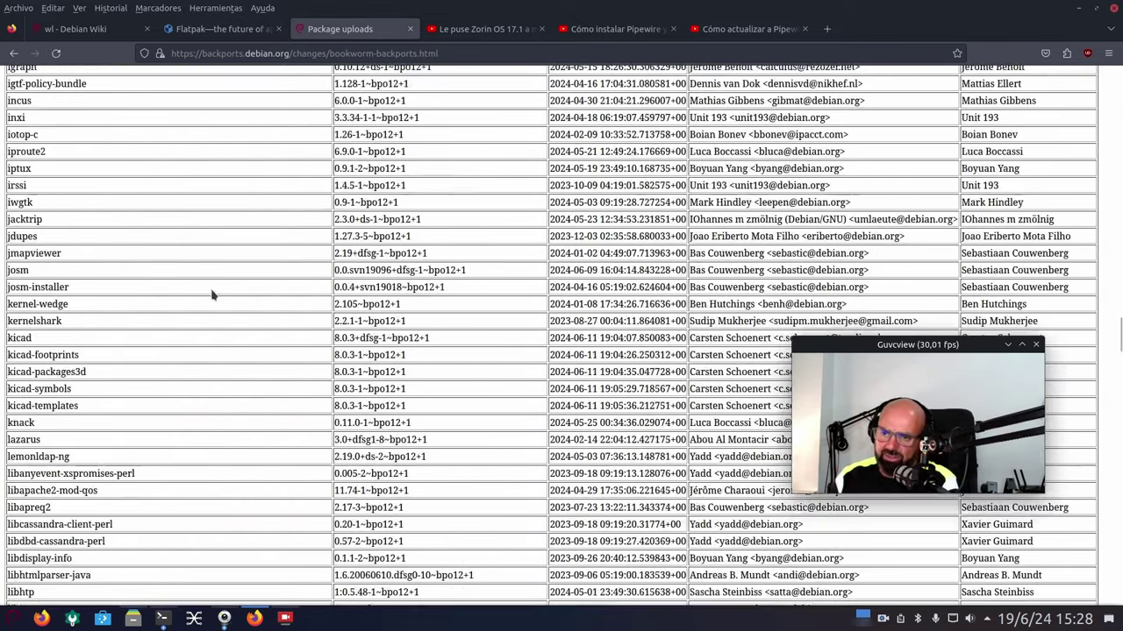
scroll(211, 301, up, 20)
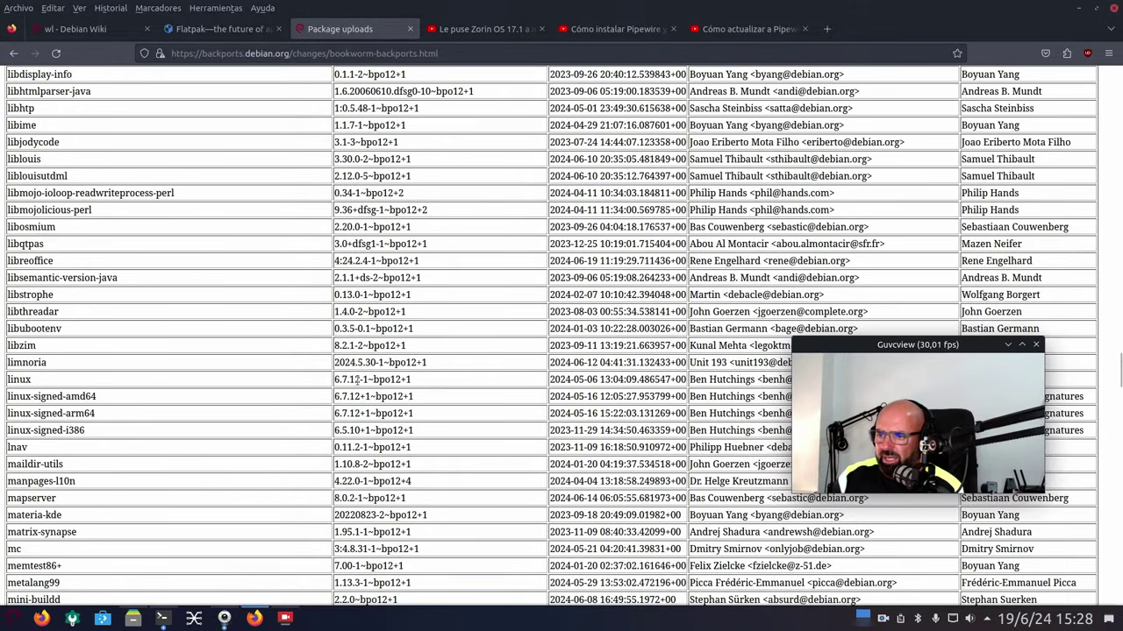
scroll(336, 345, down, 20)
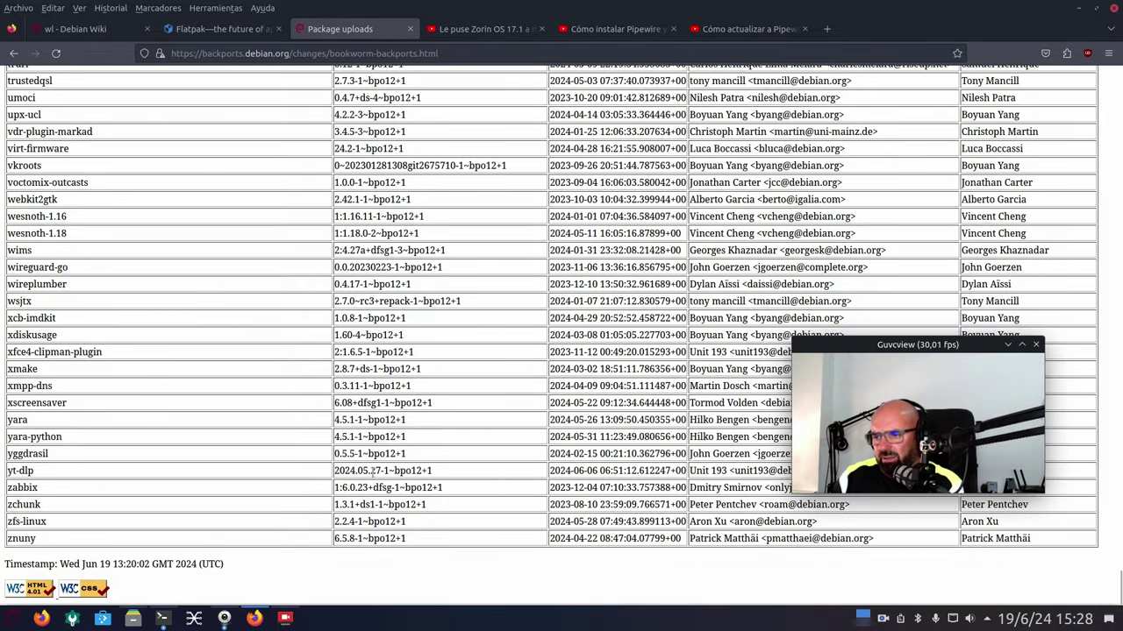
scroll(120, 388, up, 20)
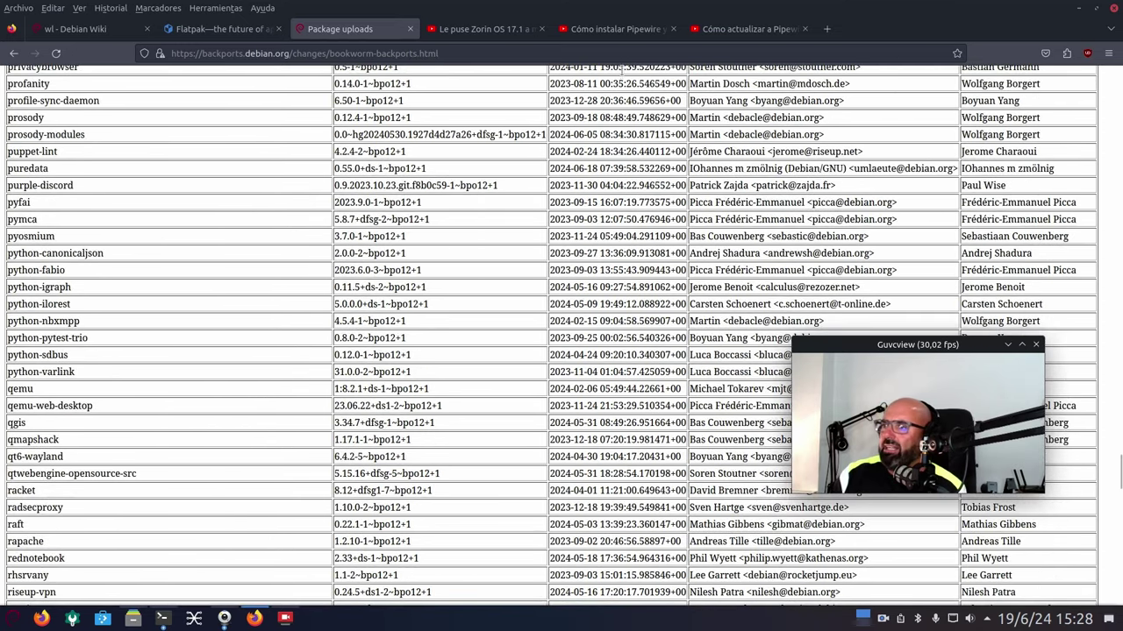
Show the YouTube video on installing Pipewire in Debian 12 KDE Plasma, expand its description and highlight the listed commands.
click(623, 33)
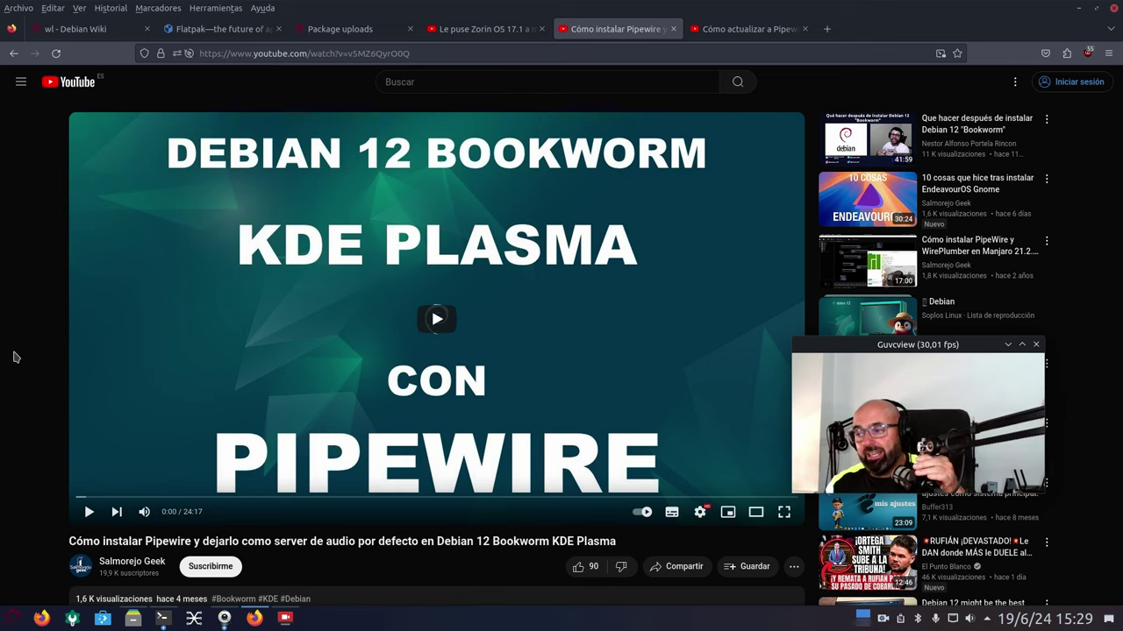
scroll(186, 453, down, 3)
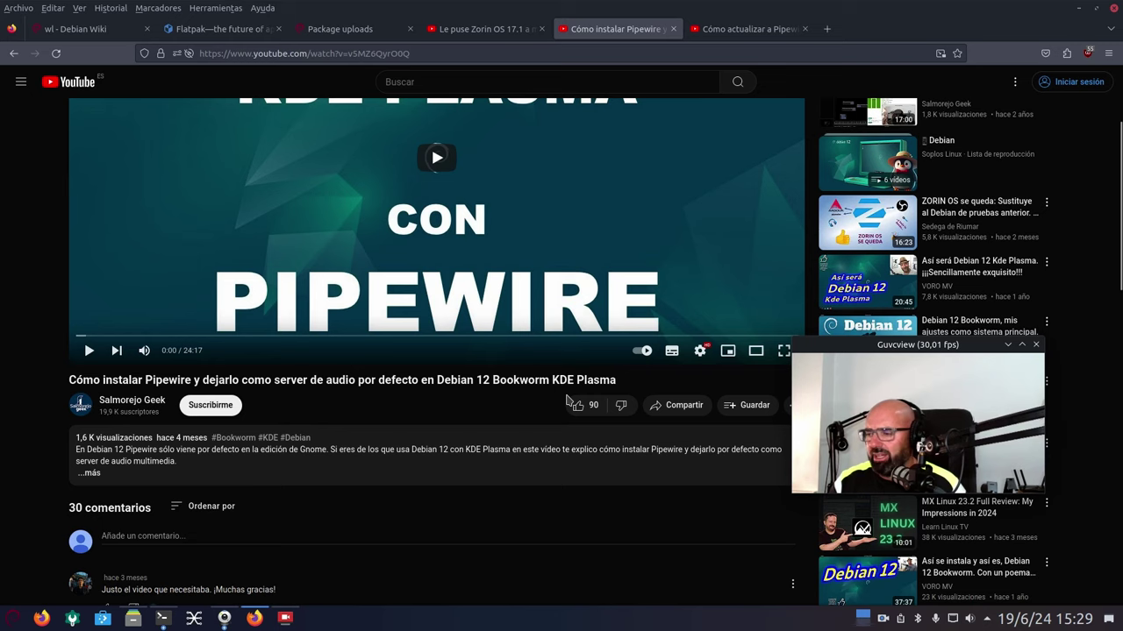
scroll(180, 373, down, 3)
click(91, 312)
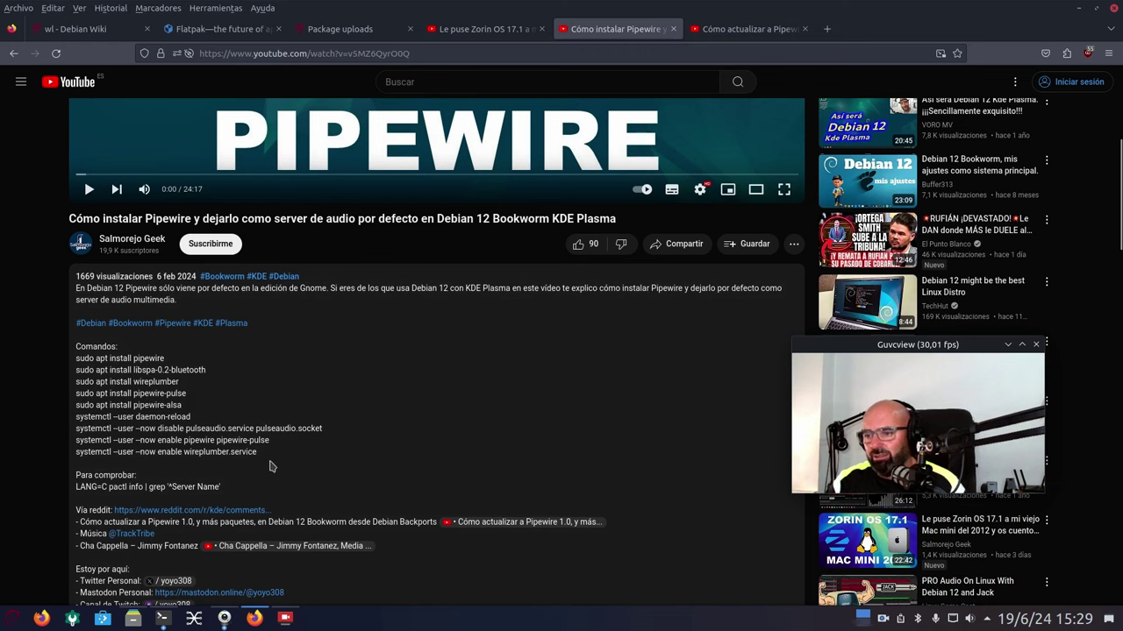
drag(268, 456, 71, 353)
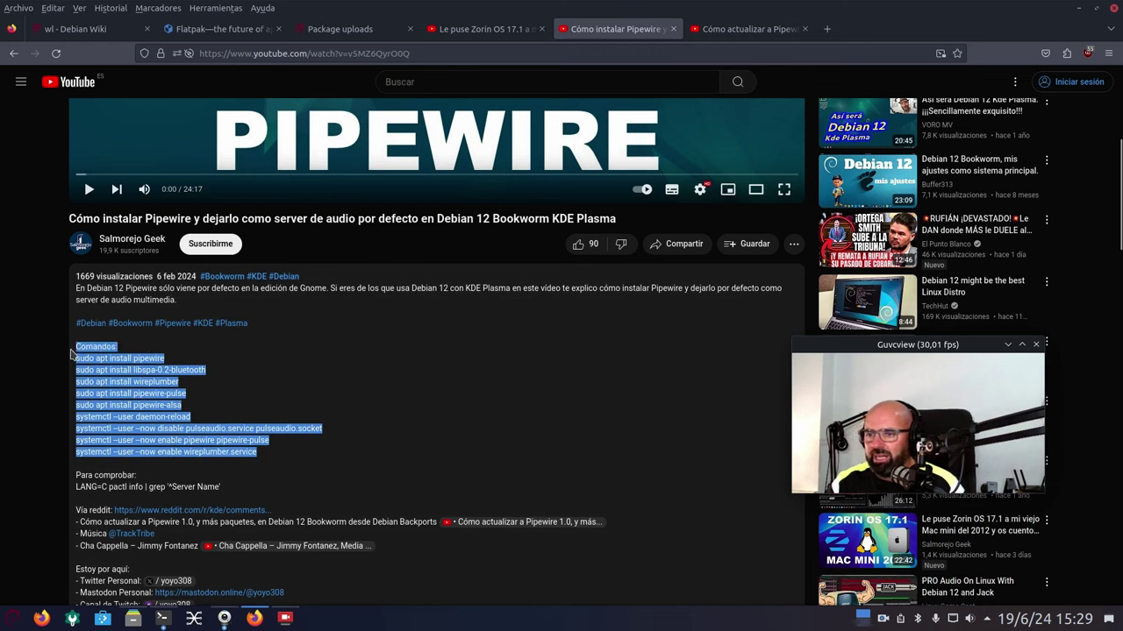
click(350, 365)
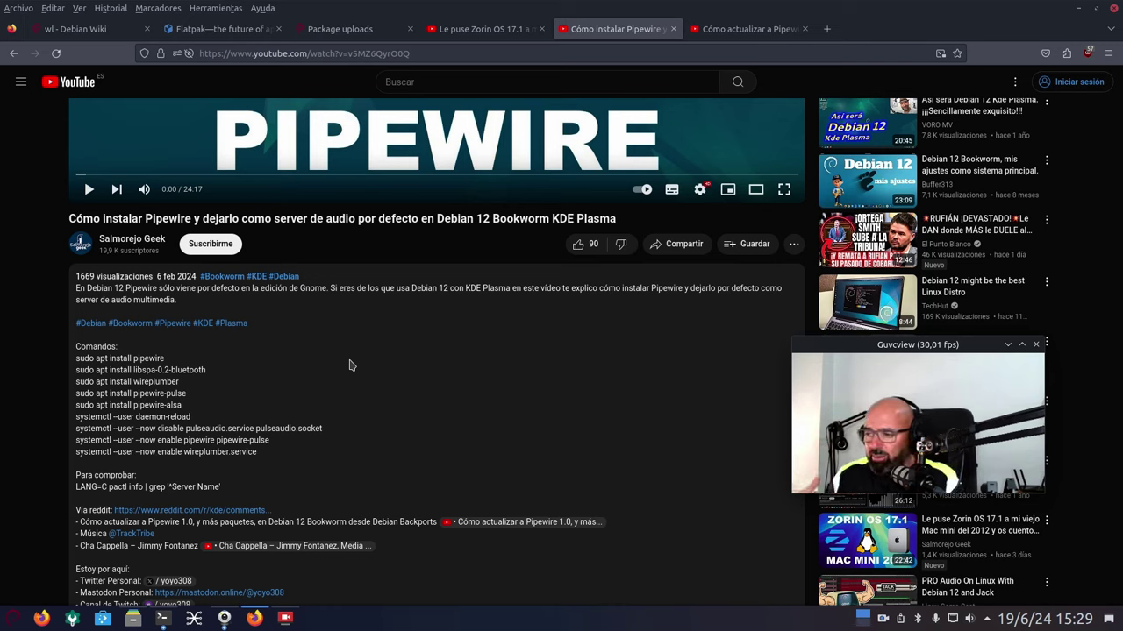
drag(260, 453, 75, 358)
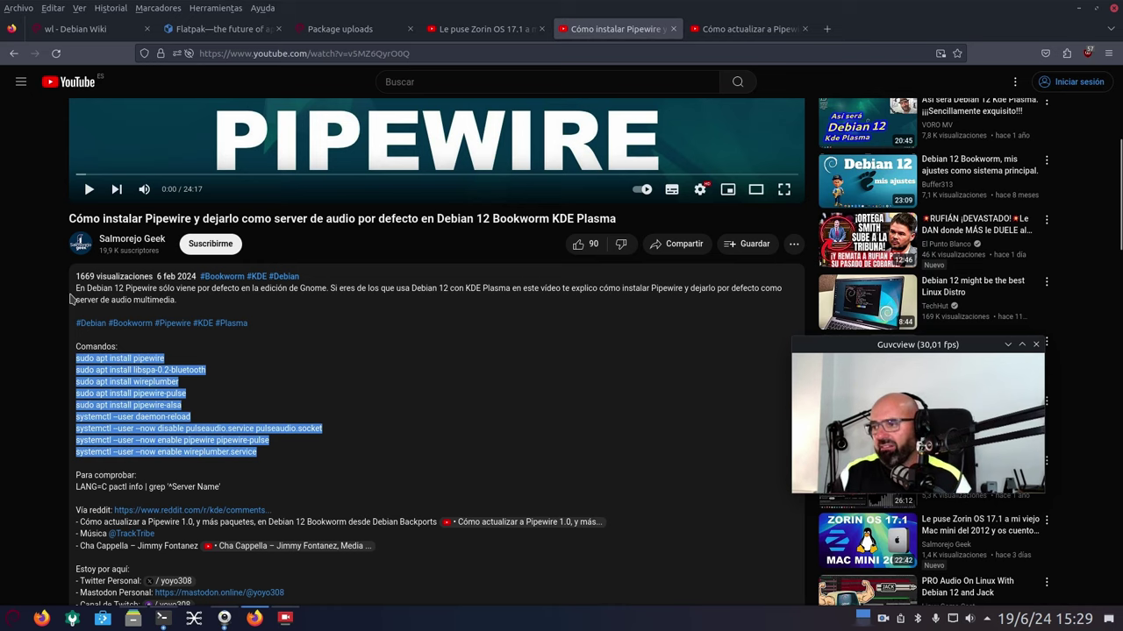
click(327, 321)
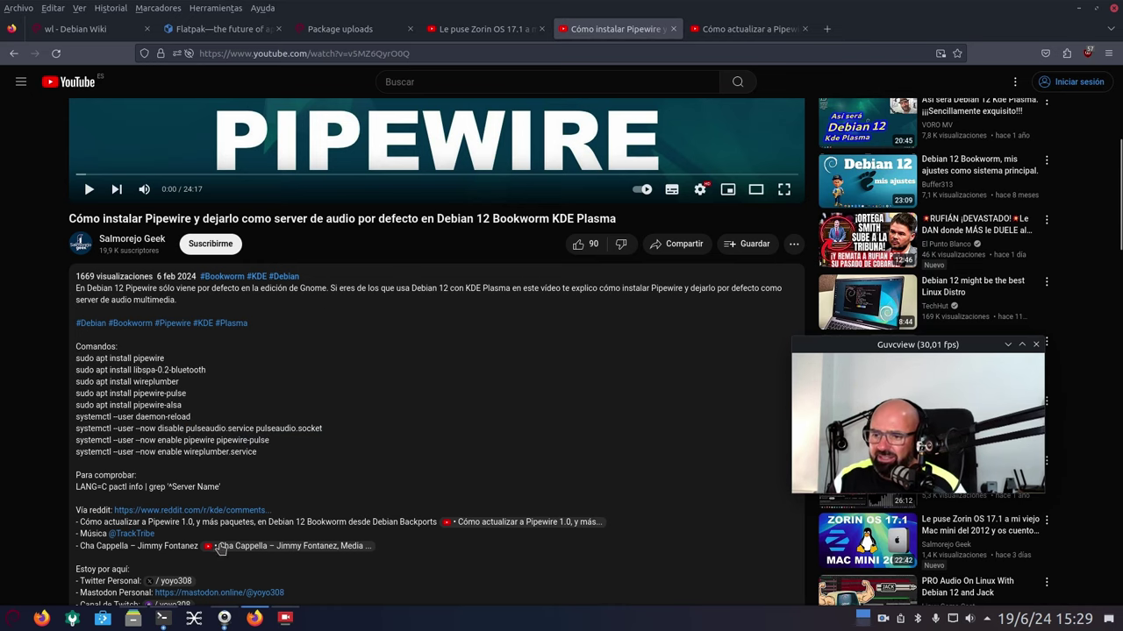
Open the Reddit link from the description, show the comment with the Pipewire commands, close that page and minimise Firefox.
click(163, 511)
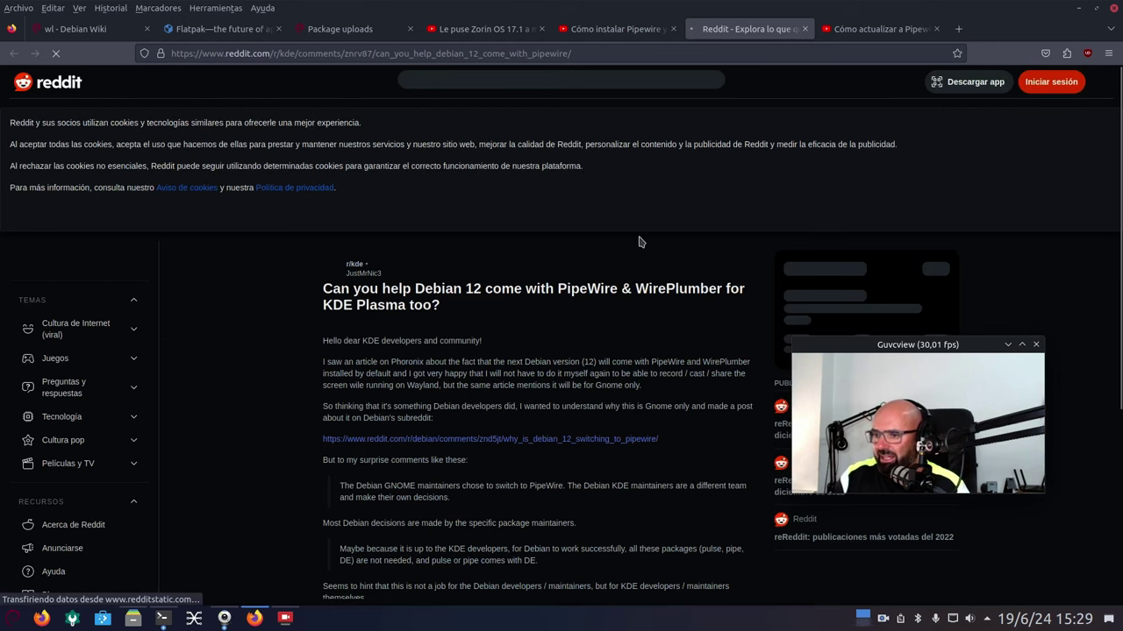
scroll(622, 254, down, 2)
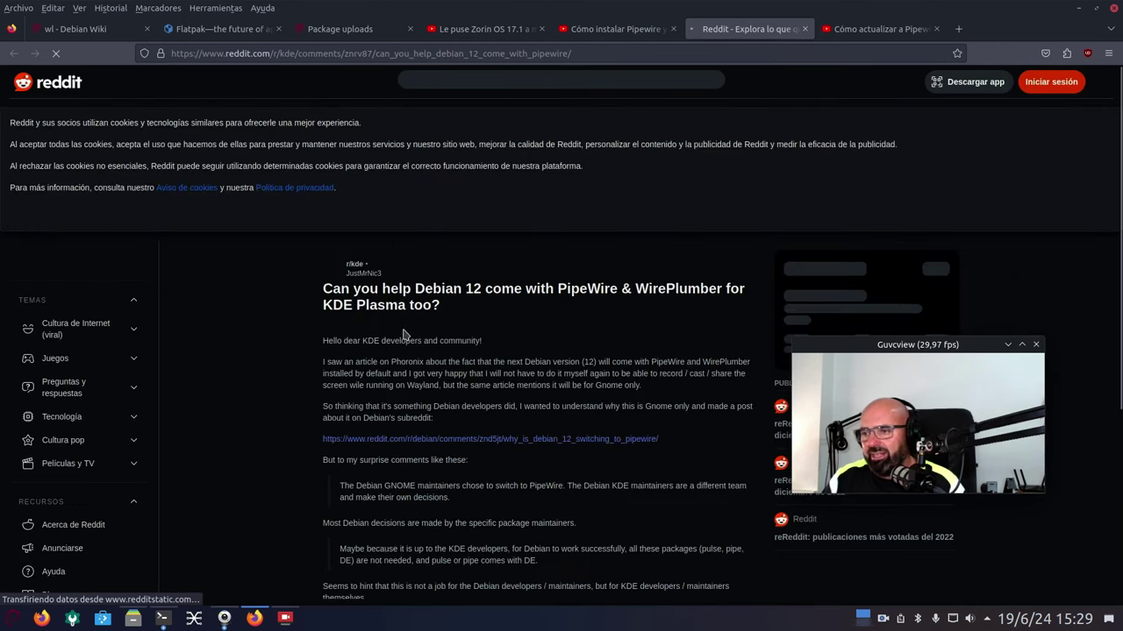
scroll(401, 333, down, 2)
scroll(403, 334, down, 10)
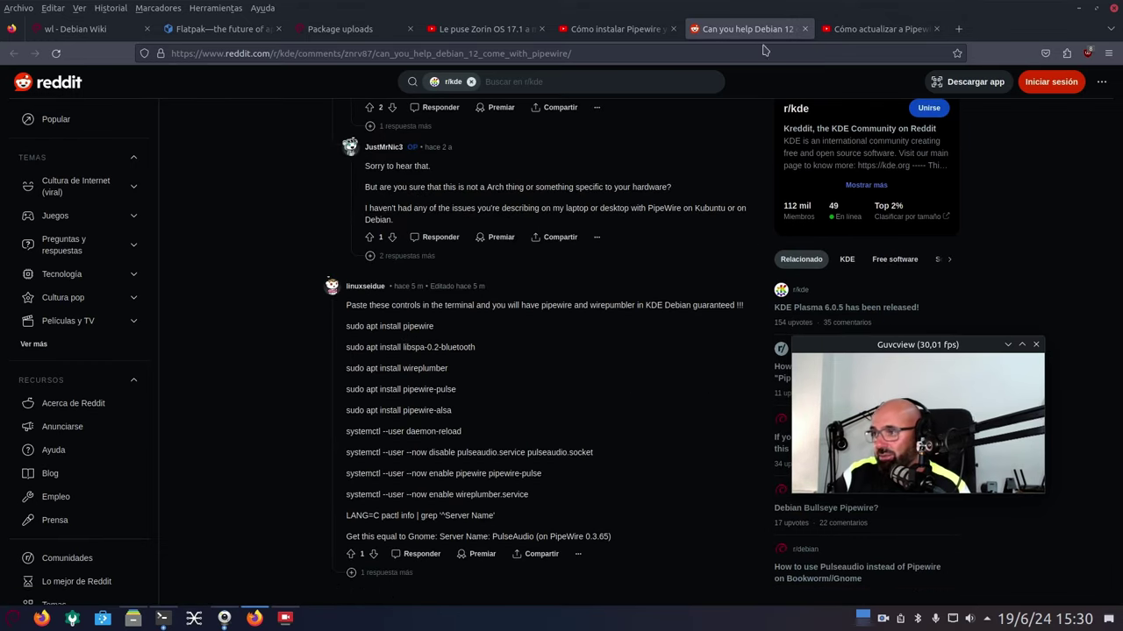
click(802, 29)
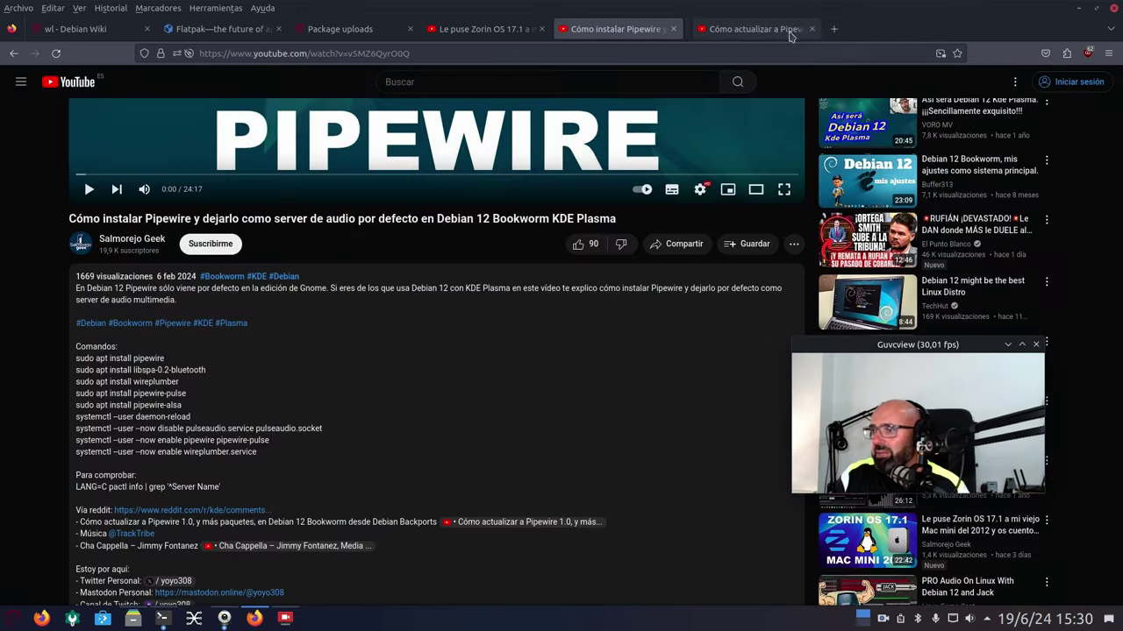
click(1078, 8)
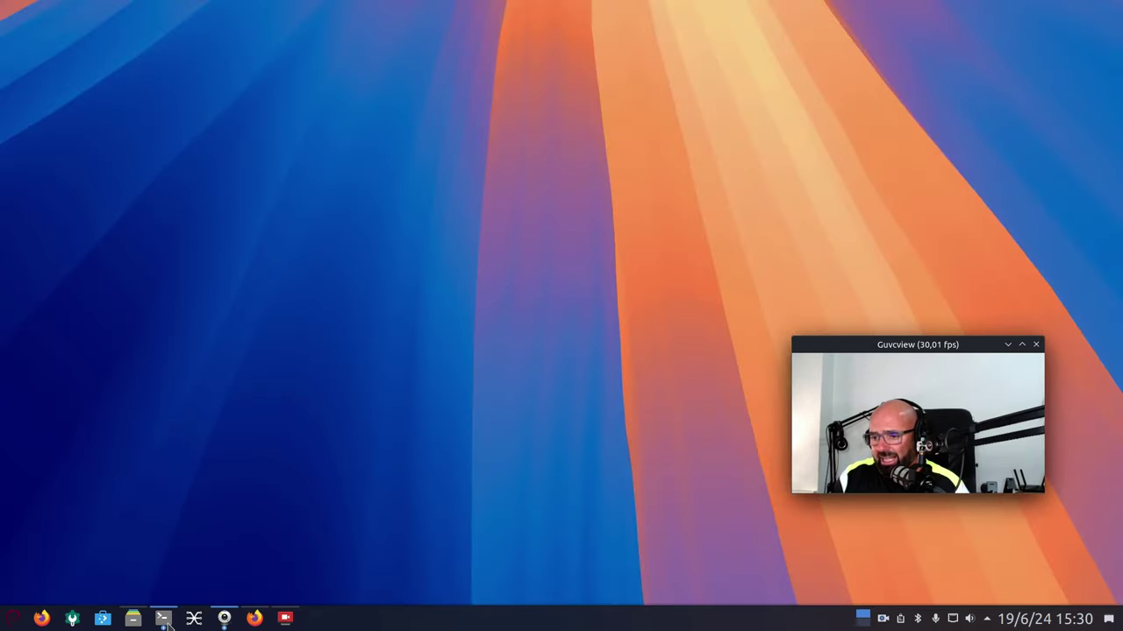
Open the PipeWire graph, rearrange the M2 Mic In 1L and SimpleScreenRecorder nodes to show their connection, and close the window to the system tray.
click(194, 619)
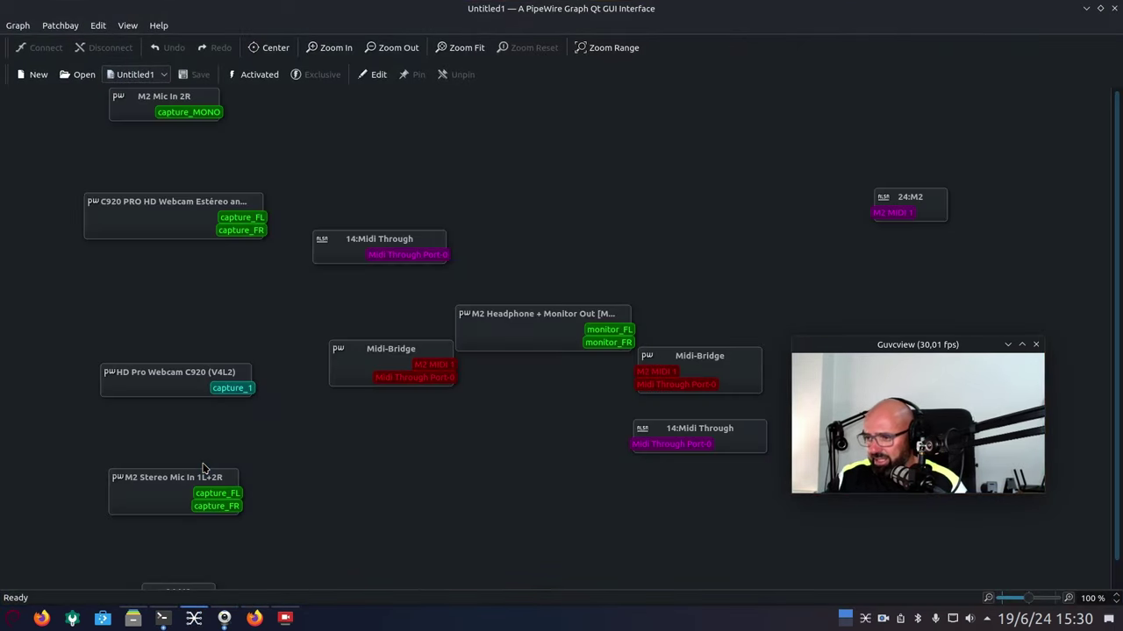
drag(250, 467, 707, 236)
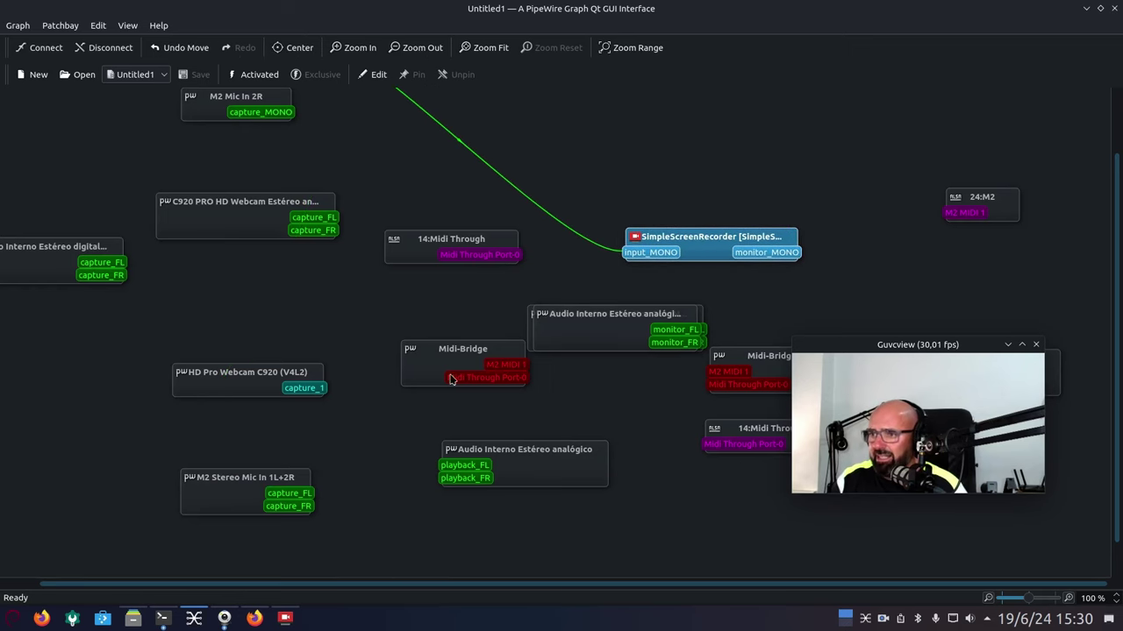
scroll(280, 259, up, 1)
drag(233, 118, 166, 390)
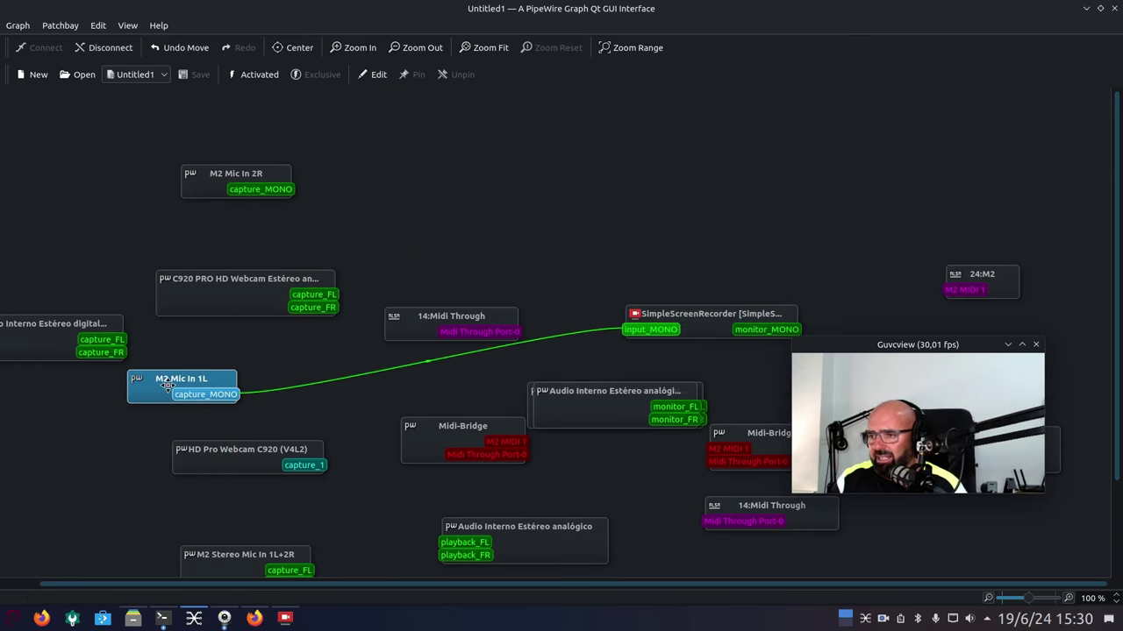
drag(680, 339, 578, 177)
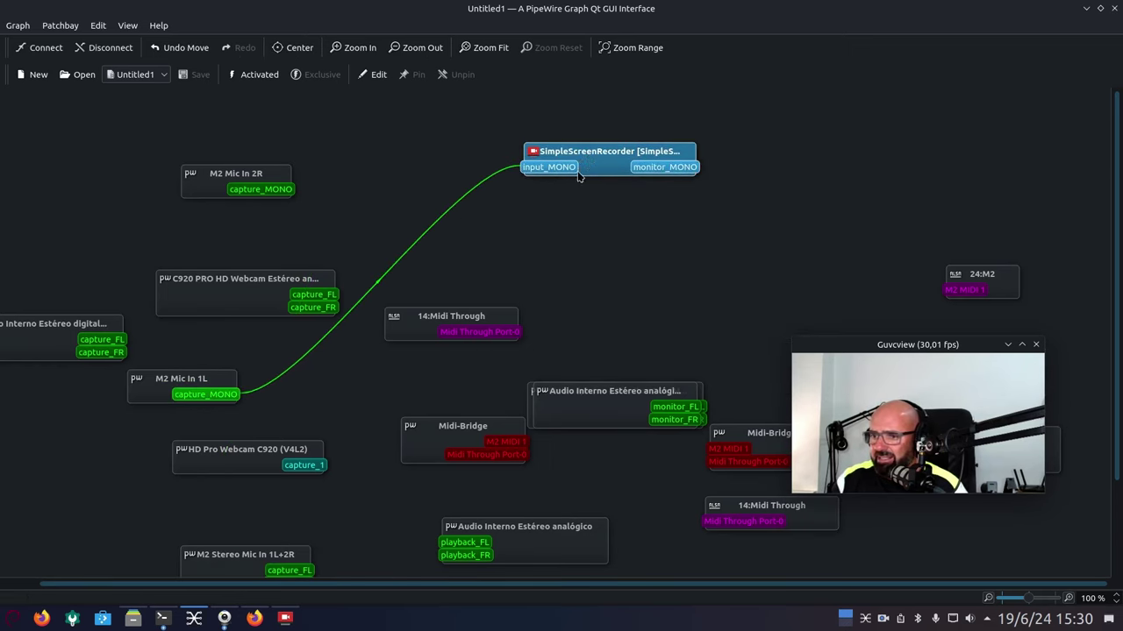
click(147, 384)
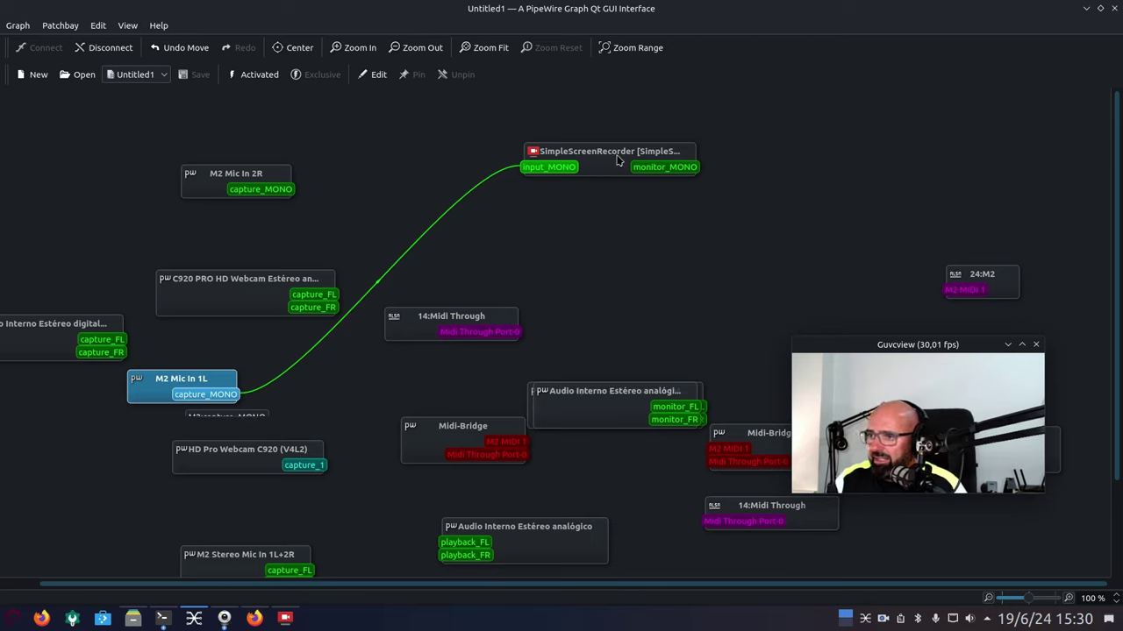
drag(613, 156, 608, 191)
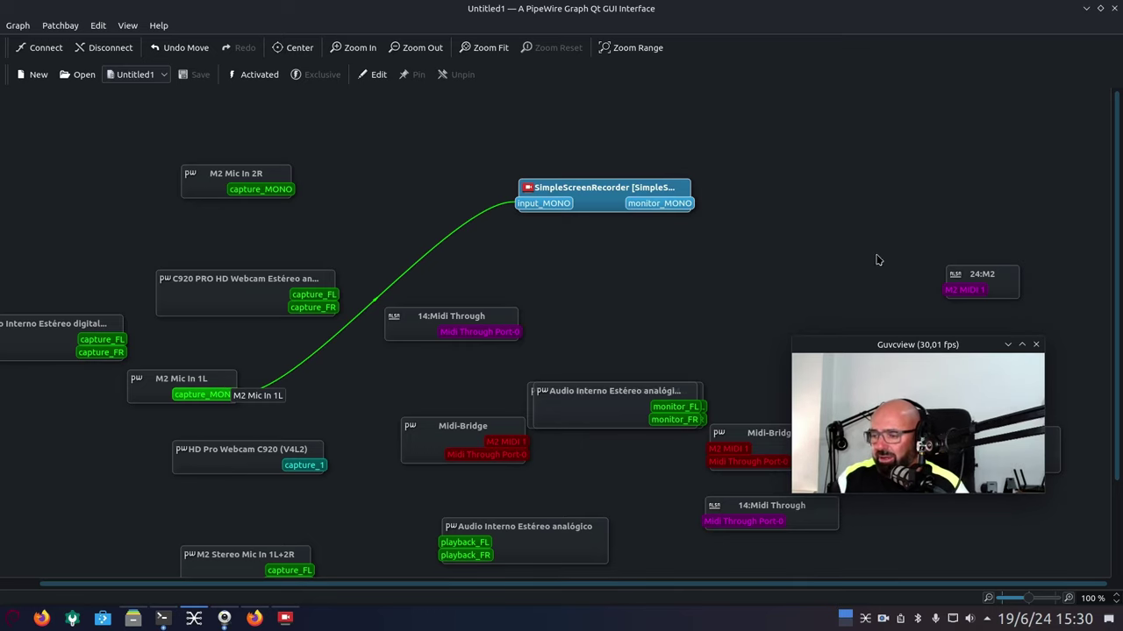
click(1113, 8)
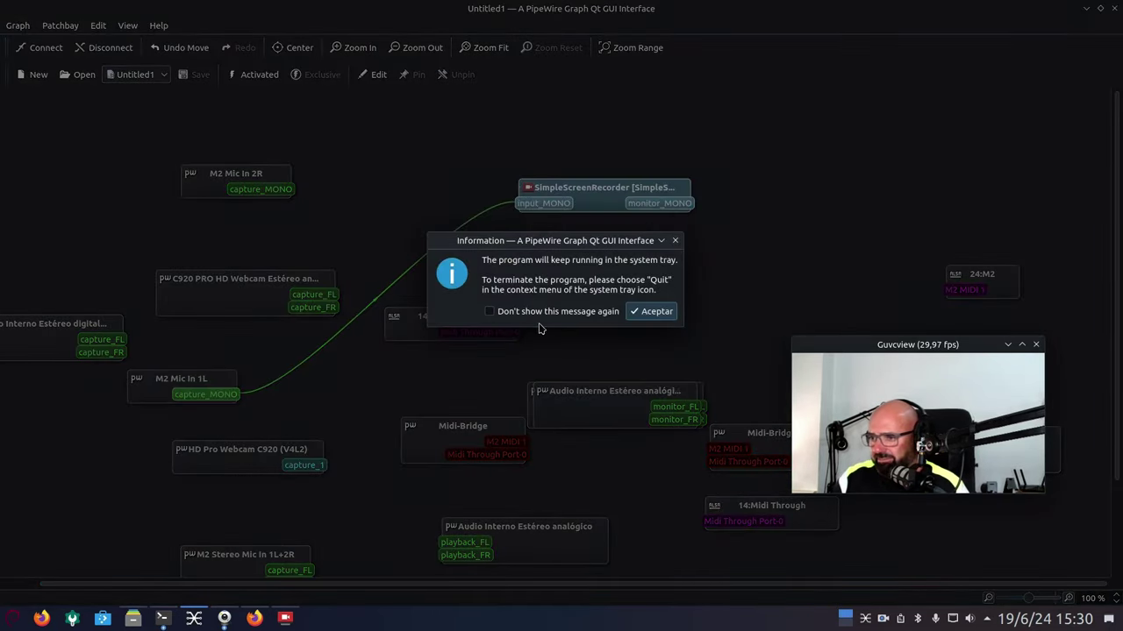
click(652, 316)
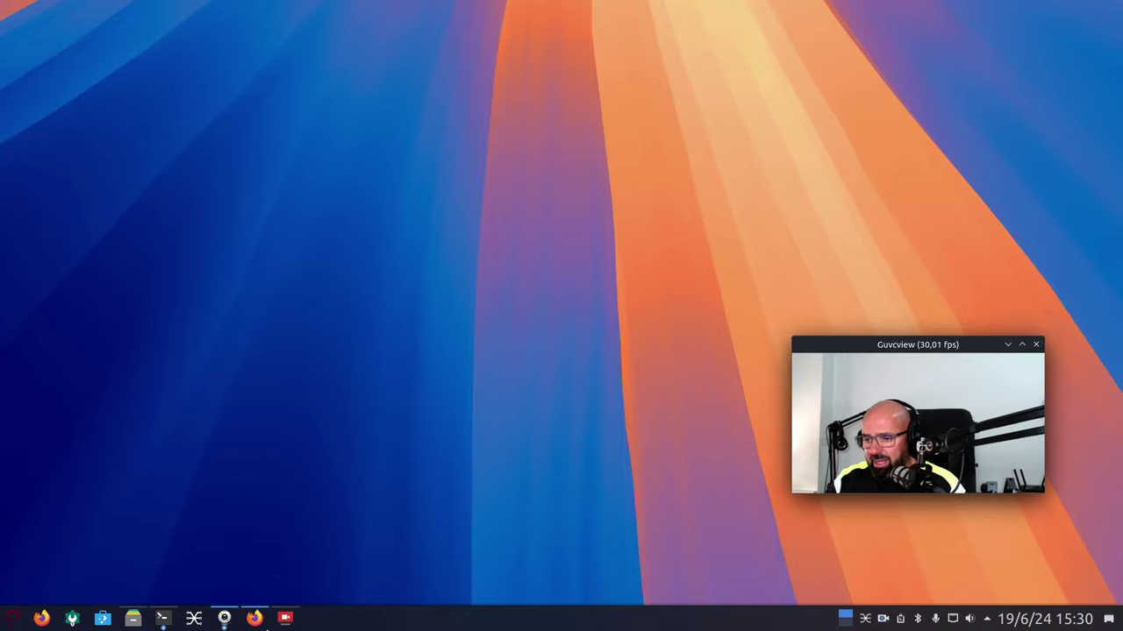
Return to Firefox and review the Pipewire installation video's description with its list of commands.
click(255, 618)
scroll(318, 454, up, 3)
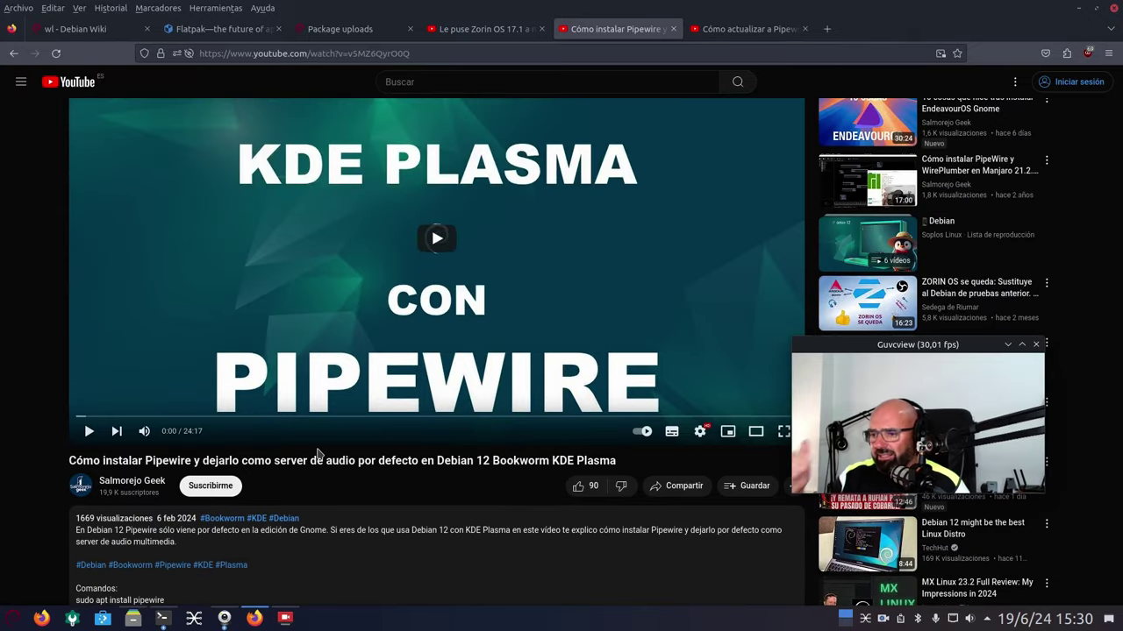
scroll(318, 453, down, 3)
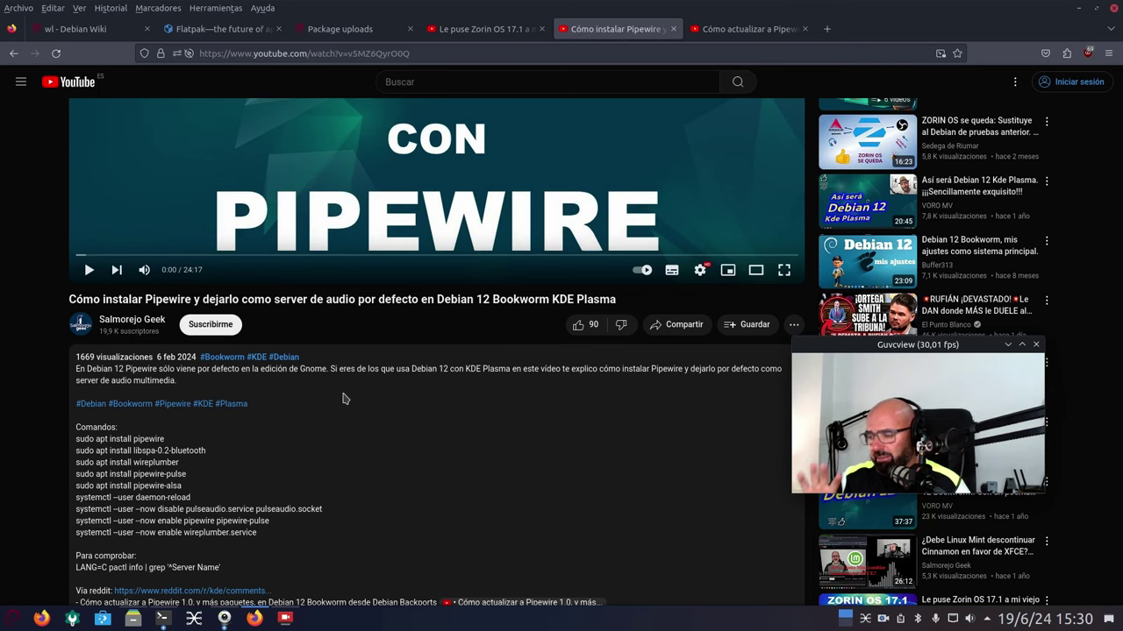
scroll(343, 398, down, 3)
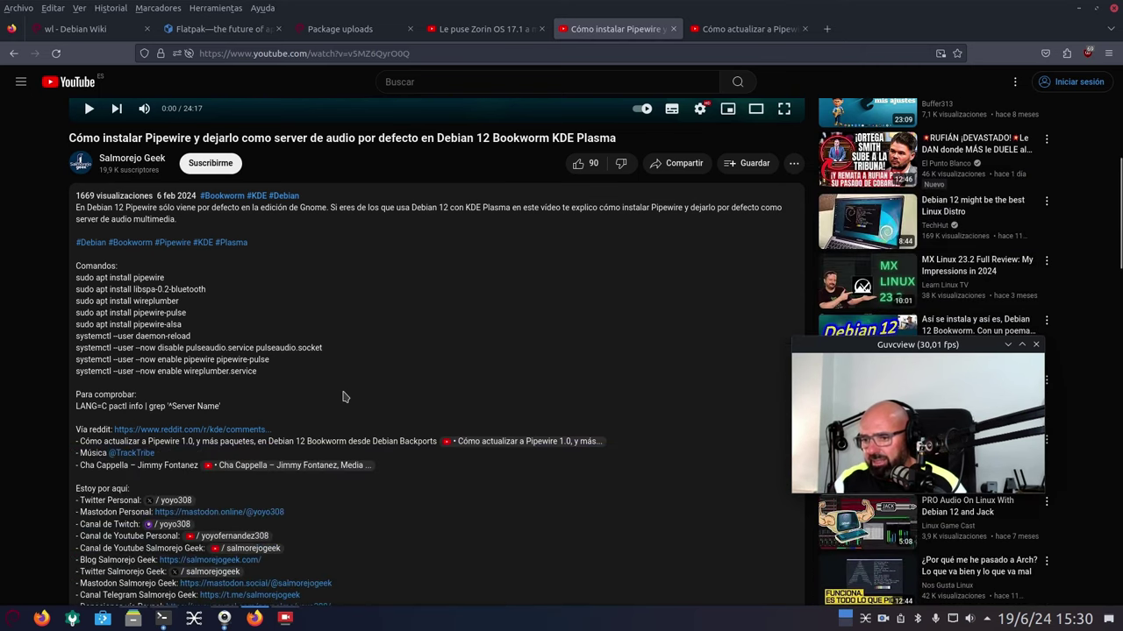
scroll(343, 398, up, 8)
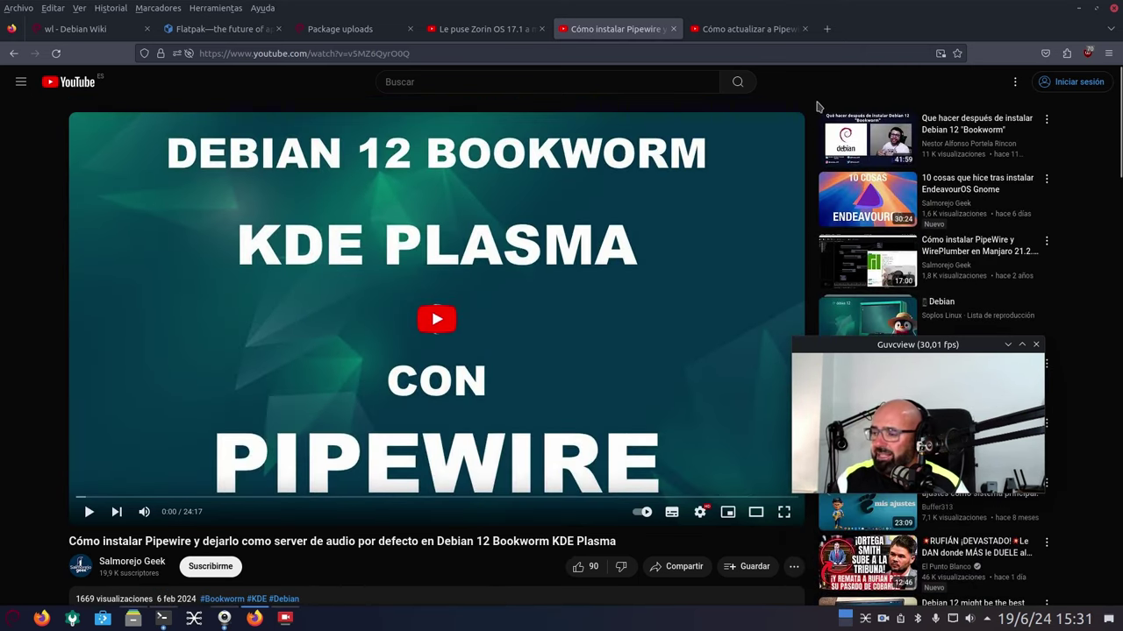
Show the YouTube video on updating to Pipewire 1.0 in Debian 12 from Debian Backports, including its title and description.
click(753, 29)
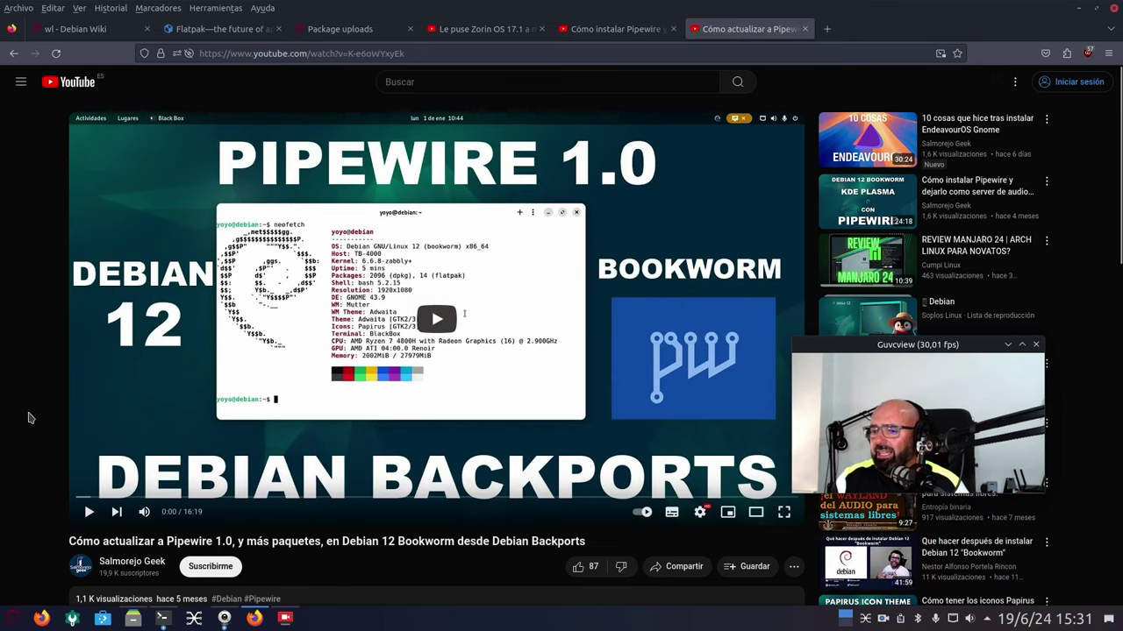
scroll(94, 371, down, 2)
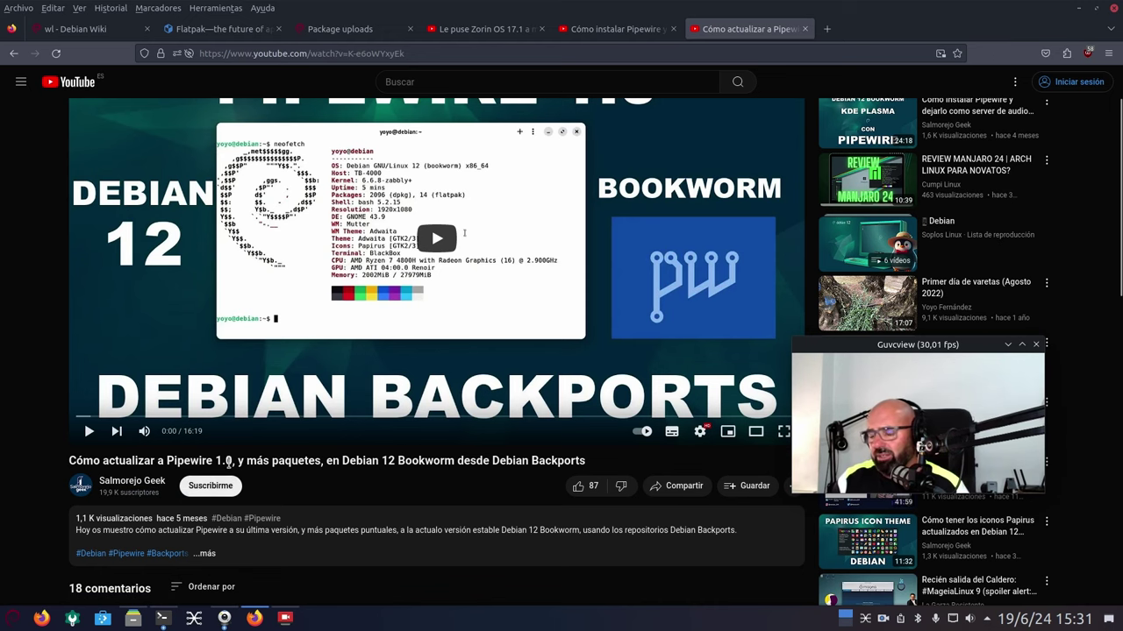
scroll(338, 504, down, 2)
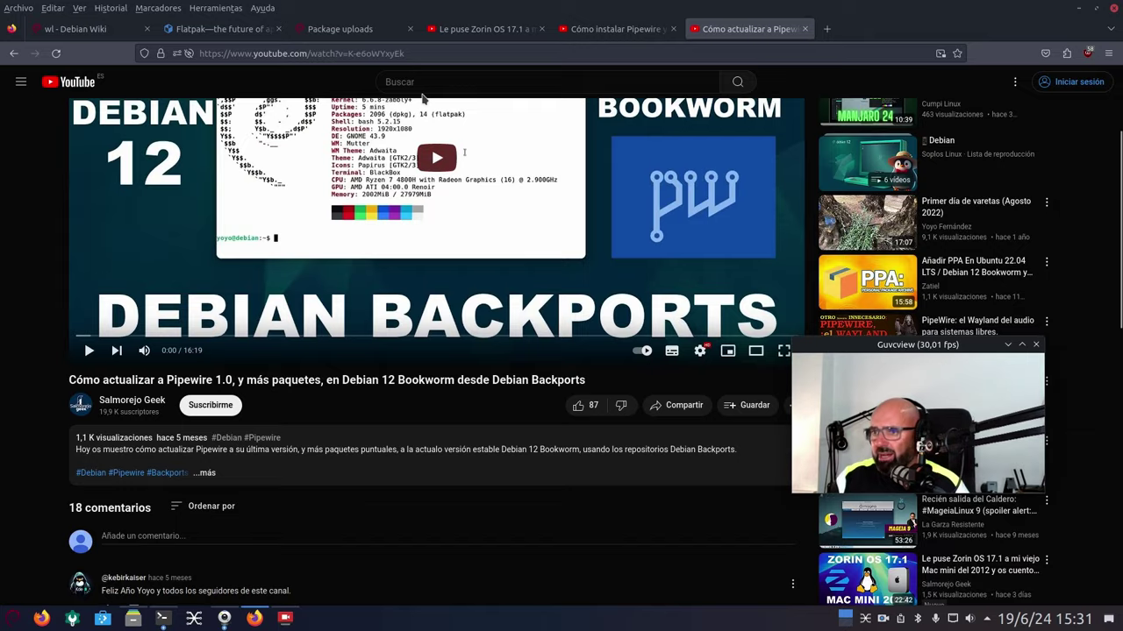
Go back from the Bookworm package uploads list to the Debian Backports Instructions page.
click(368, 29)
scroll(296, 471, up, 20)
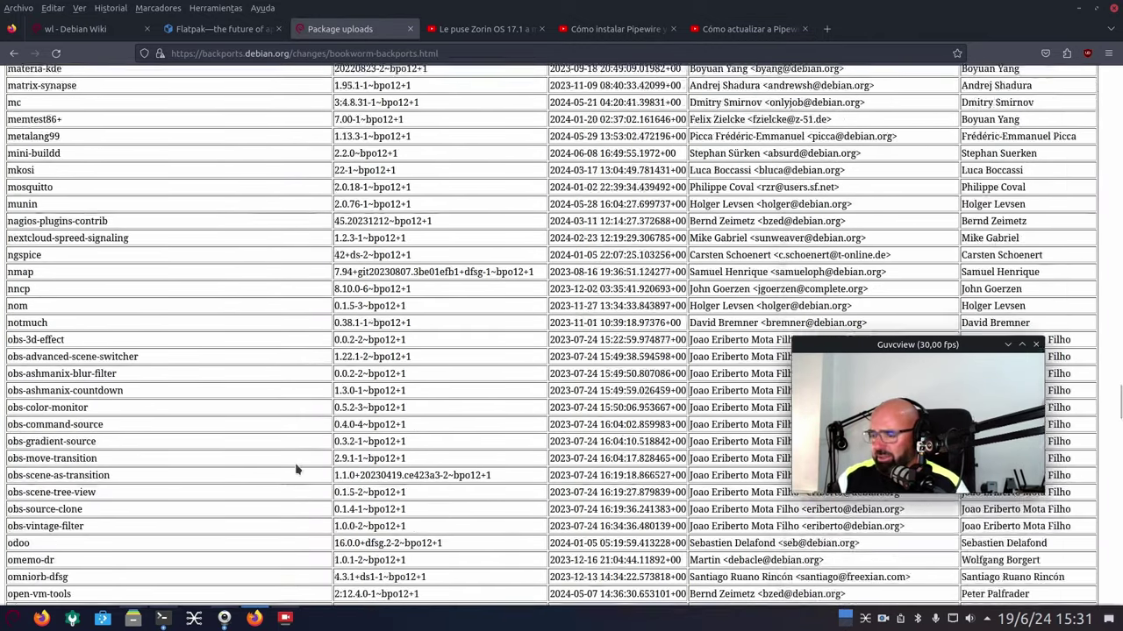
click(10, 54)
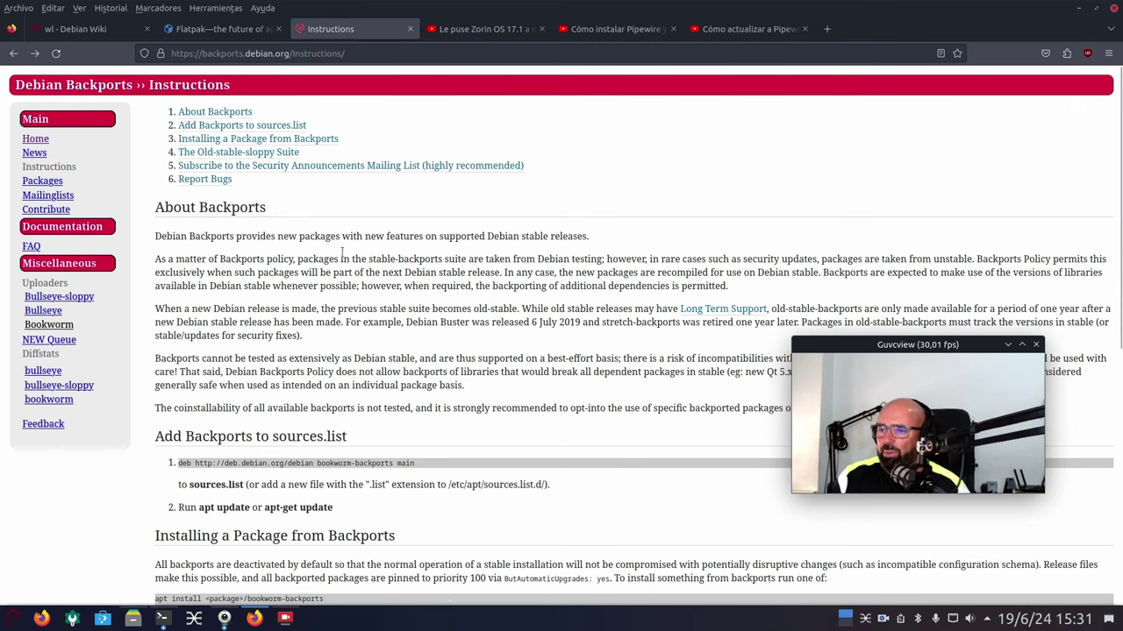
Expand the description of the Pipewire 1.0 update video to show its links, and minimise Firefox.
click(736, 29)
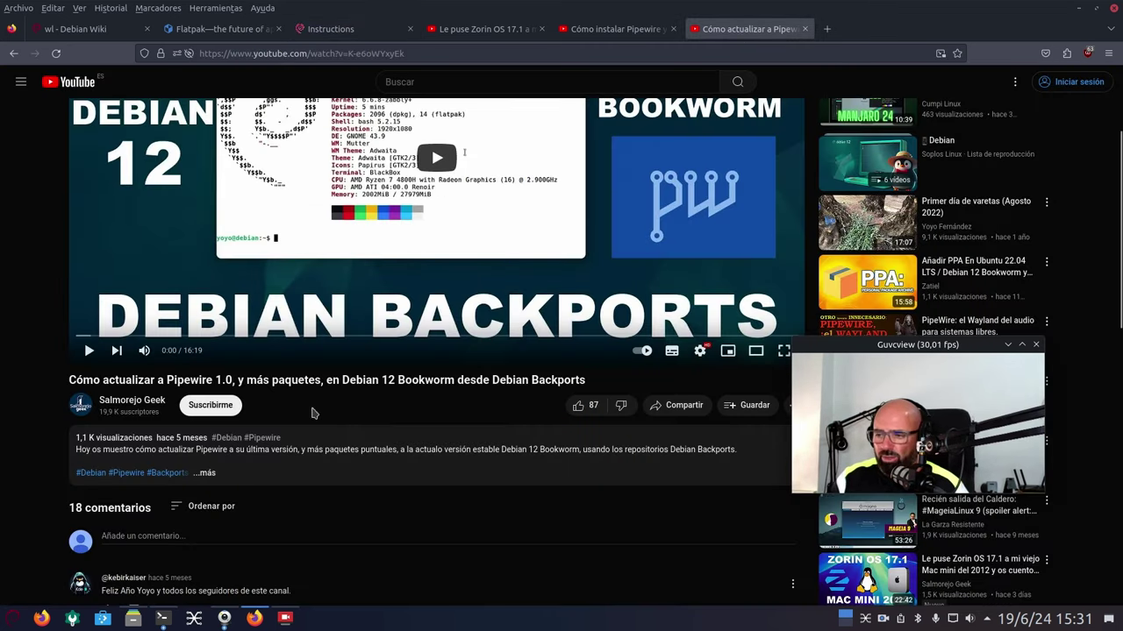
click(211, 476)
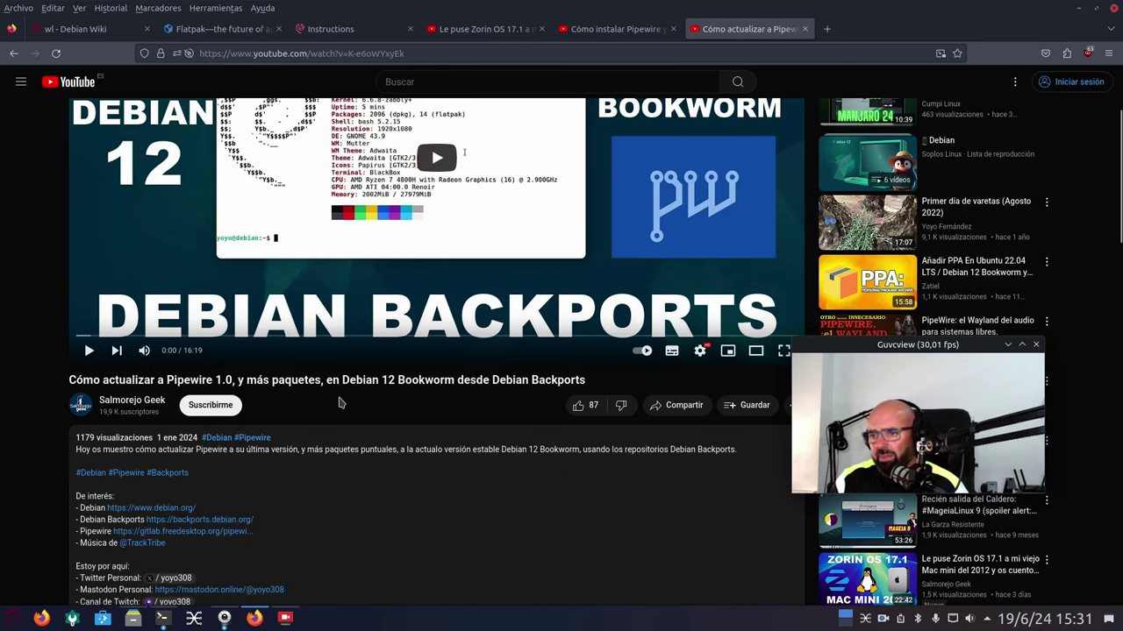
click(1078, 9)
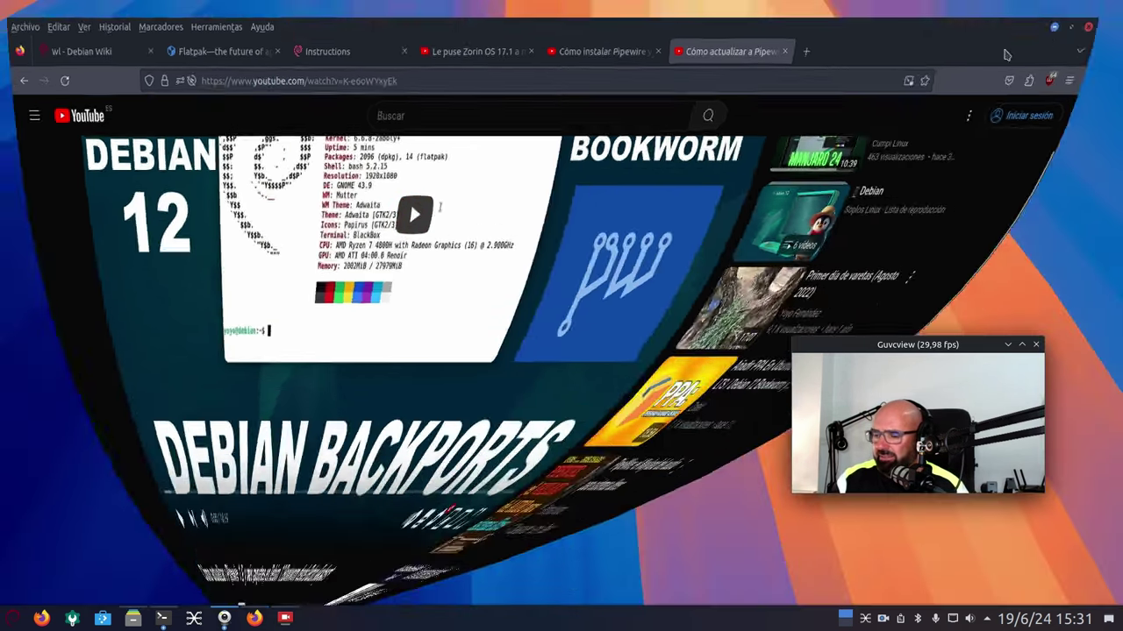
Show the system resource usage in the btop and htop sessions in Konsole, and minimise the window.
click(167, 623)
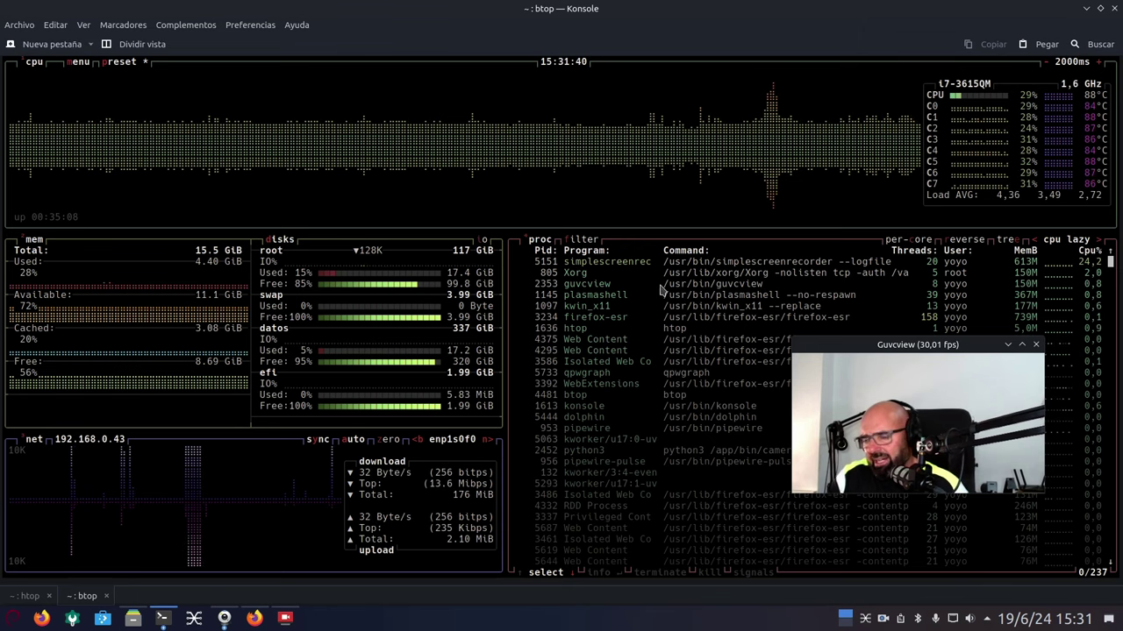
click(26, 597)
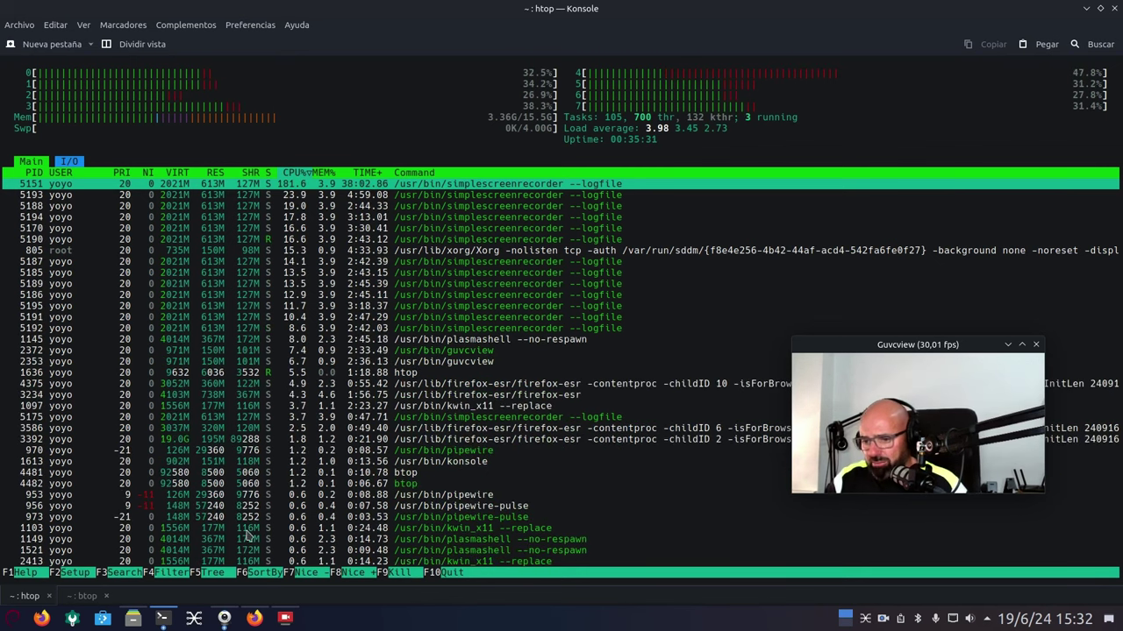
click(1086, 8)
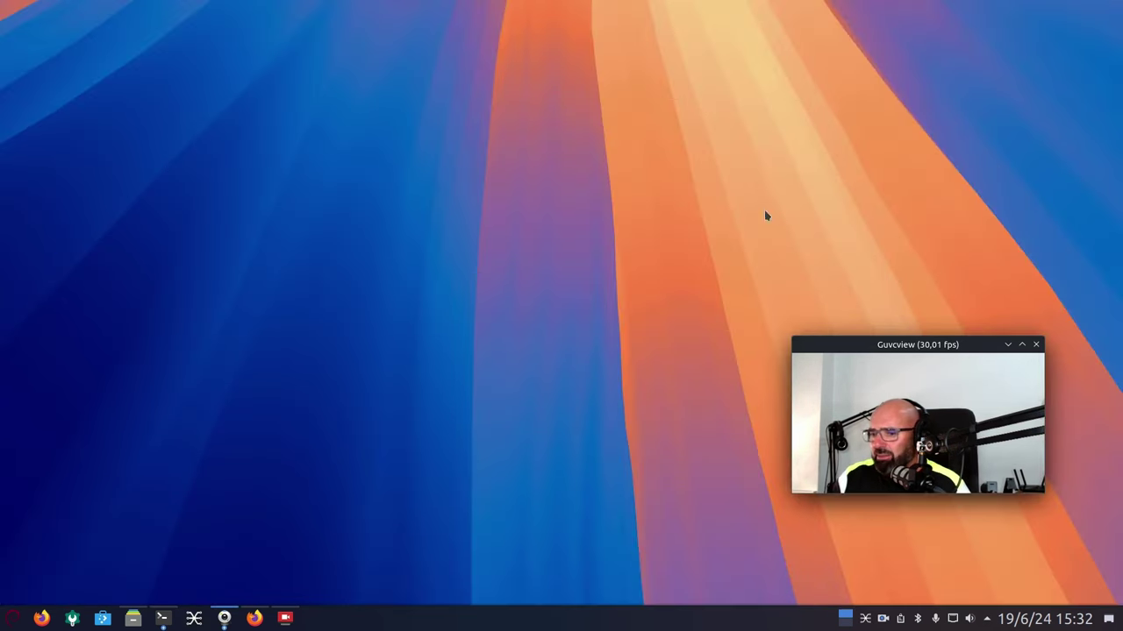
Run "inxi -Aa" in the fastfetch Konsole window, show the other session's "sudo apt upgrade" output, and minimise the window.
mouse_move(163, 619)
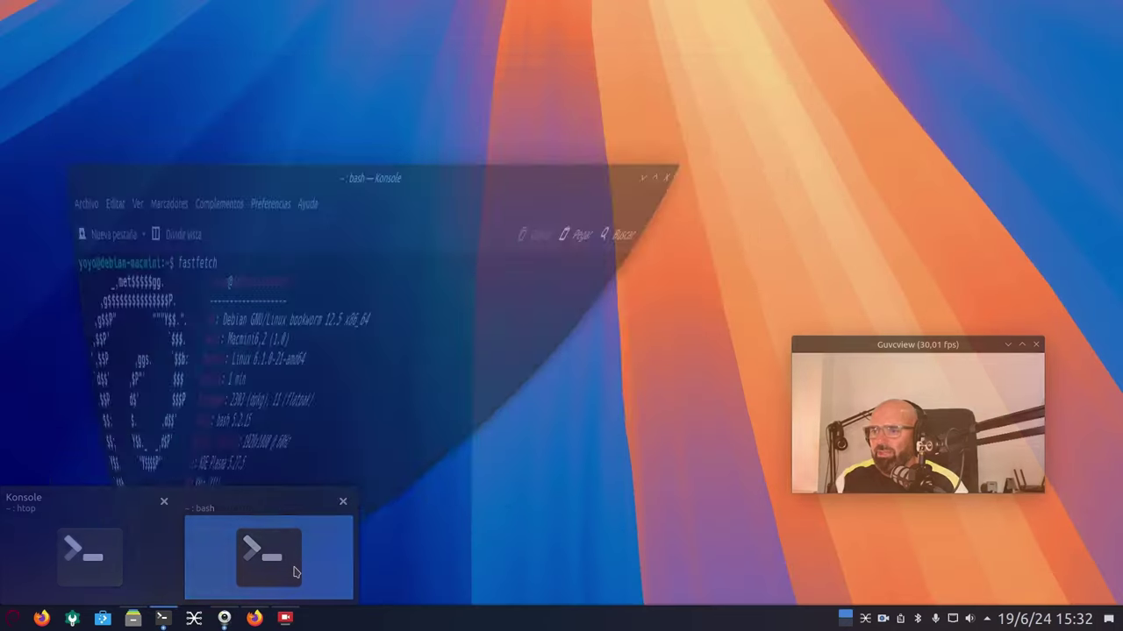
click(295, 571)
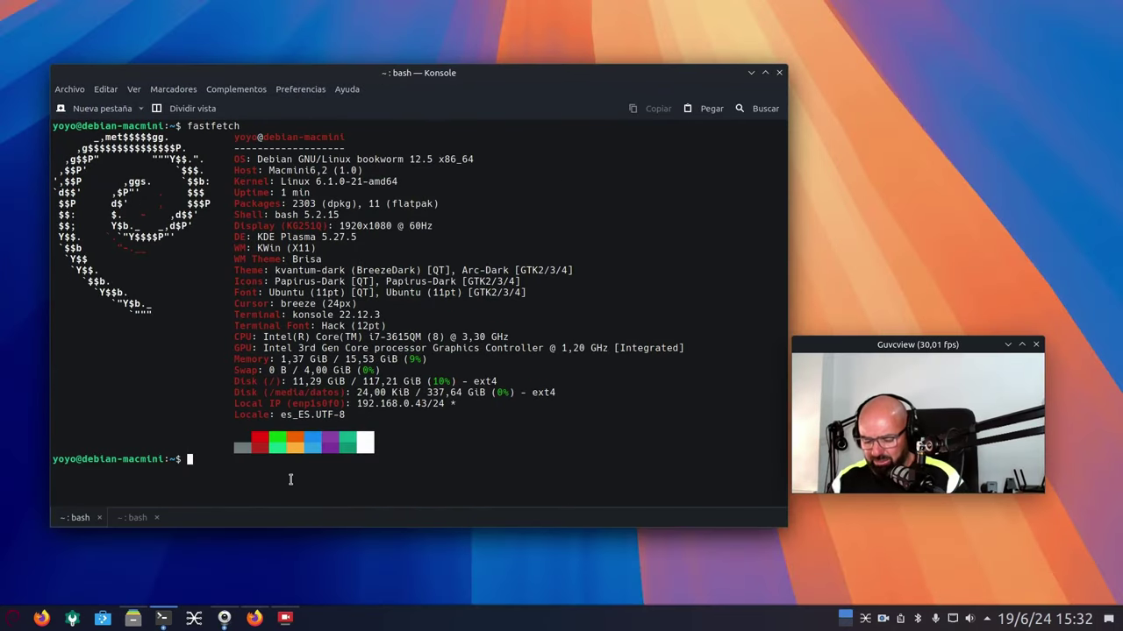
text(inxi)
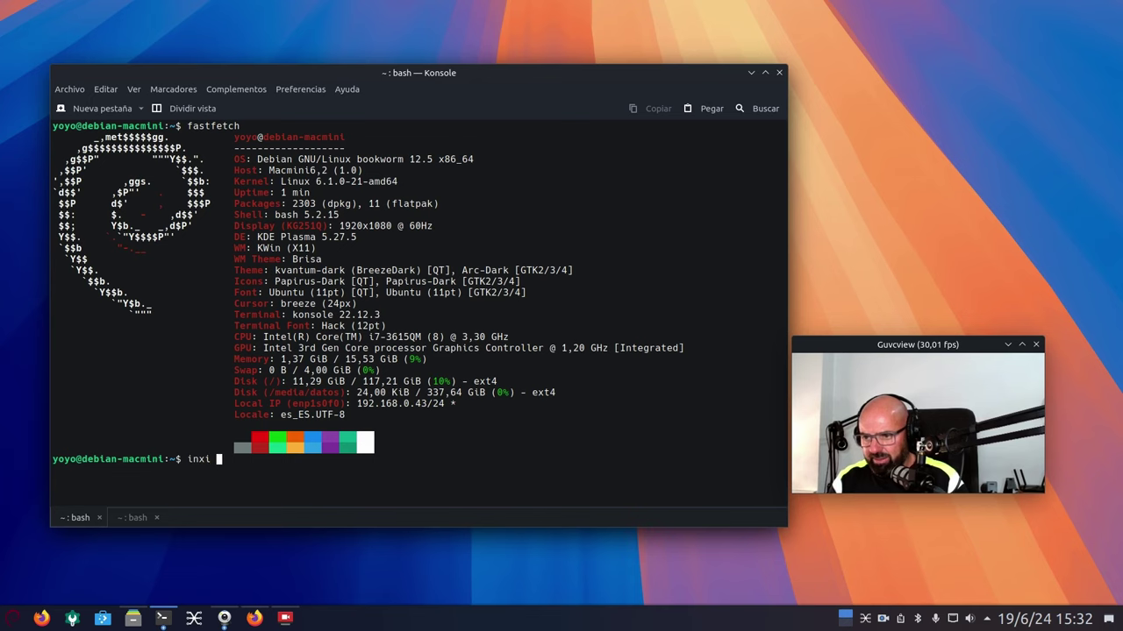
text(-)
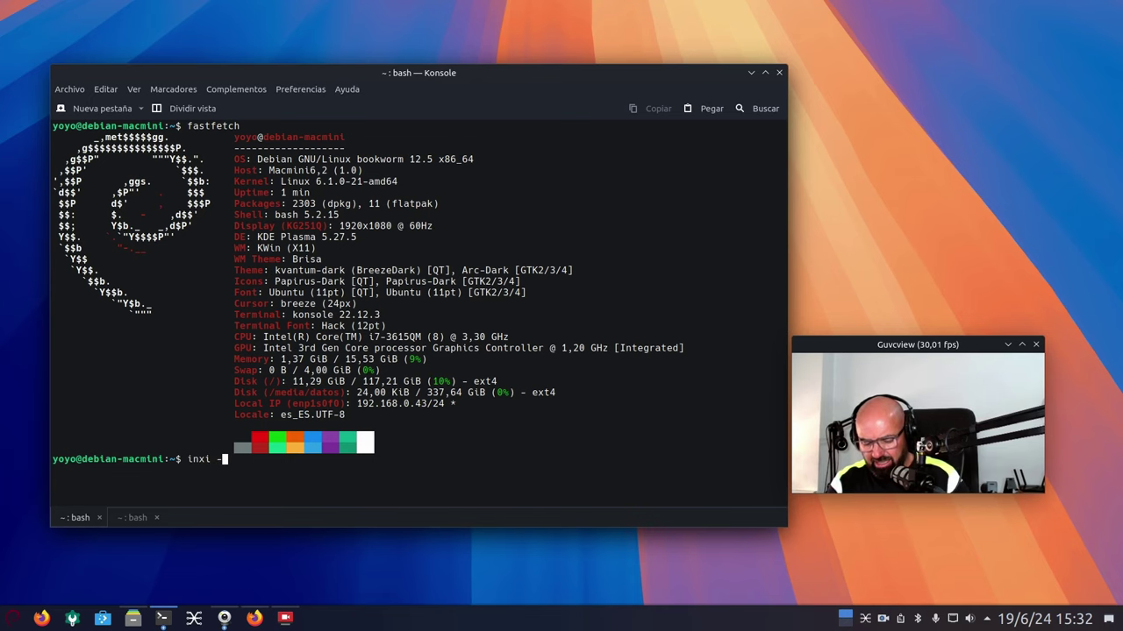
text(Aa)
key(Return)
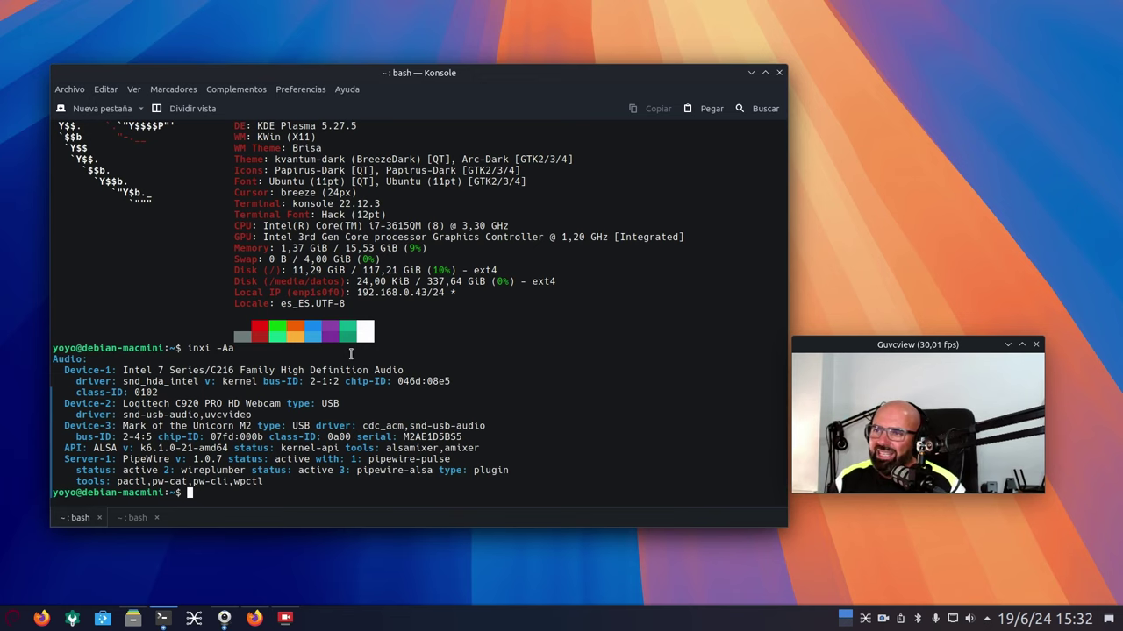
click(136, 517)
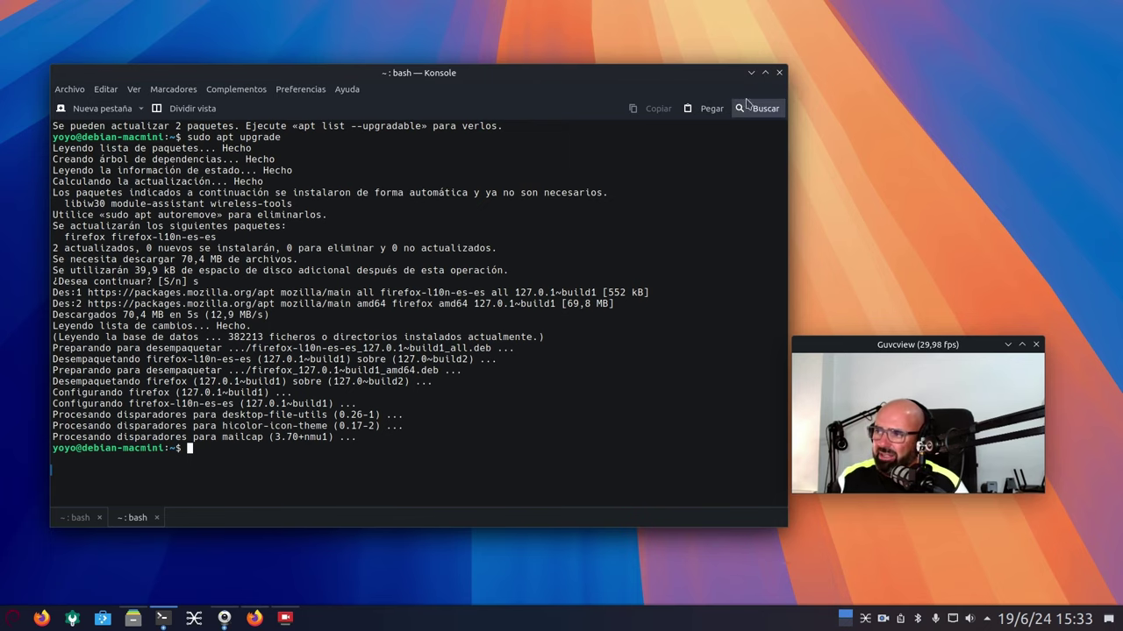
click(750, 72)
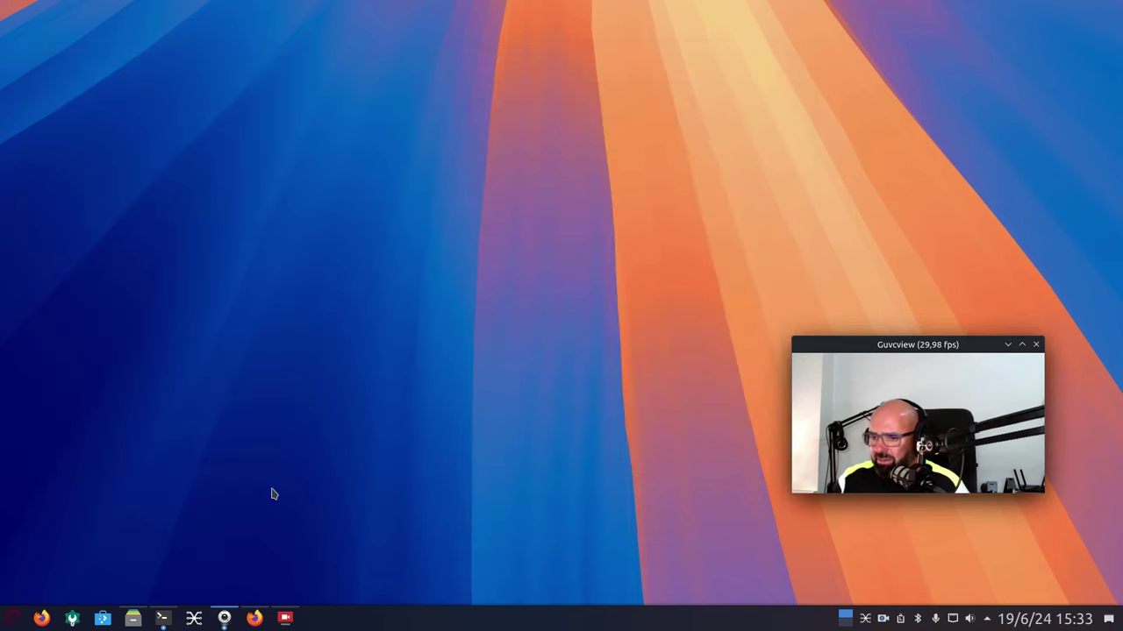
Open a new tab in Firefox, view the browser's version information, and close the About dialog.
click(255, 618)
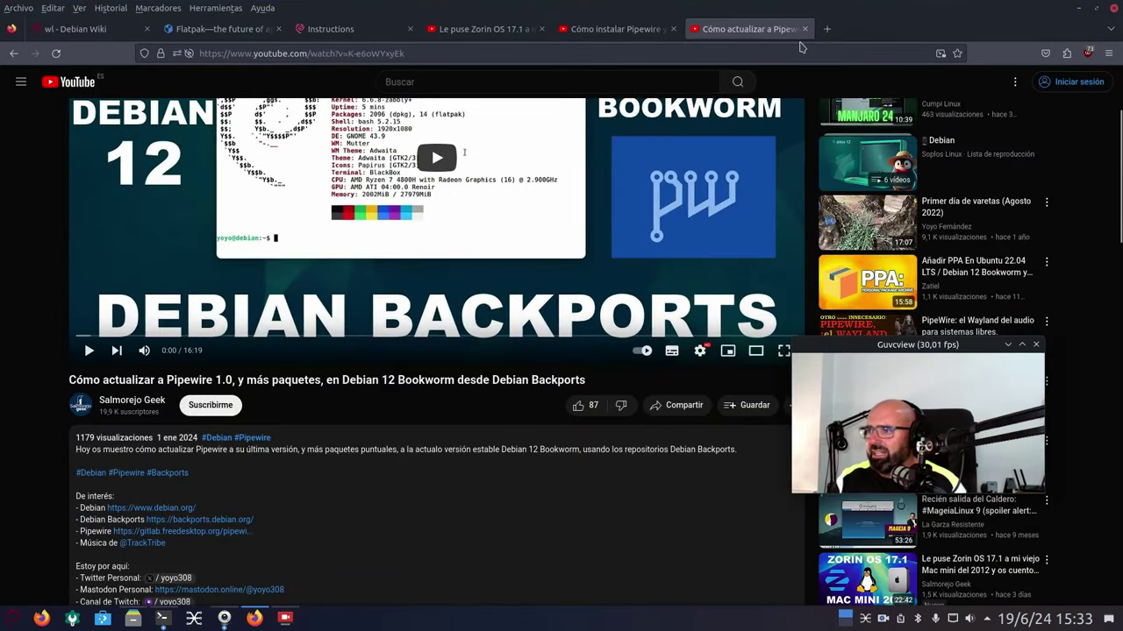
click(826, 29)
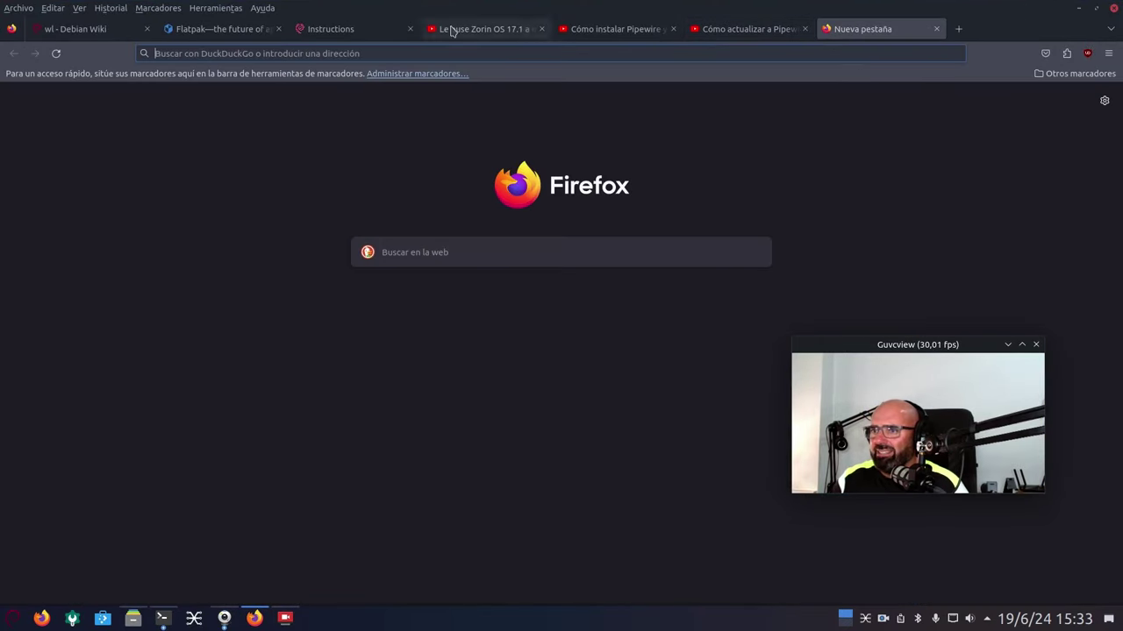
click(260, 8)
click(276, 115)
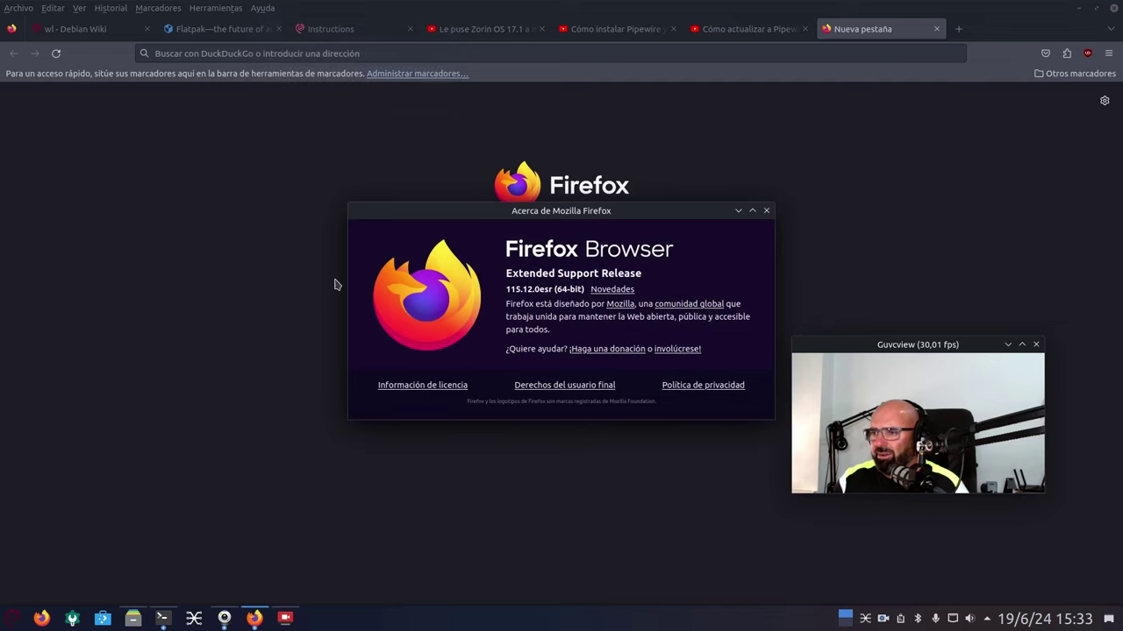
click(767, 212)
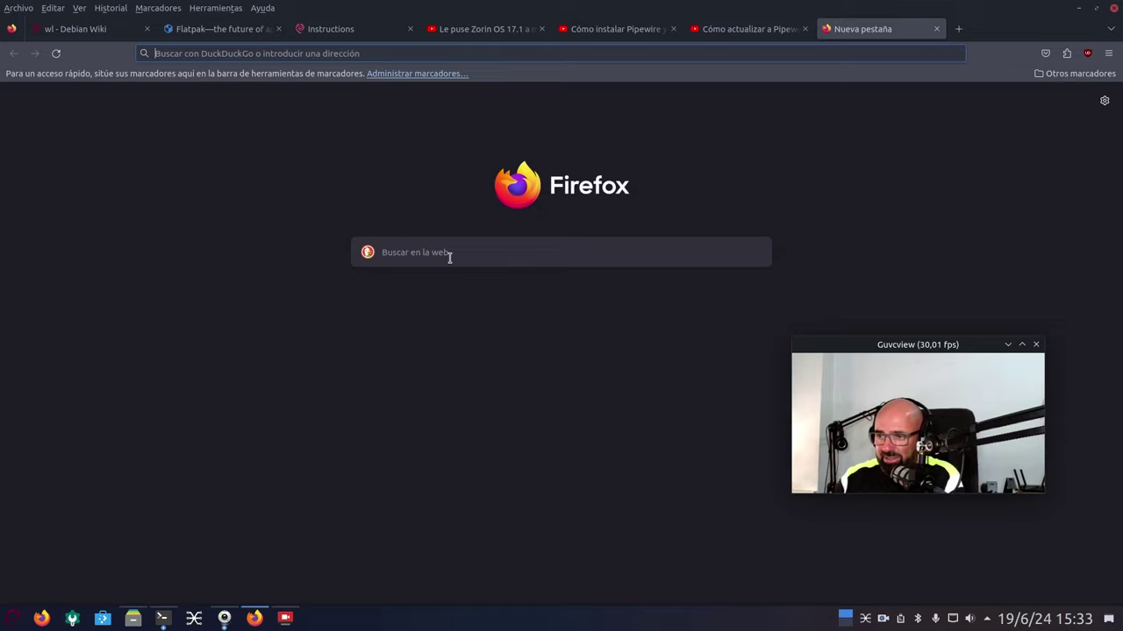
Search the web for "firefox apt deb mozilla muylinux" from the new Firefox tab.
click(407, 255)
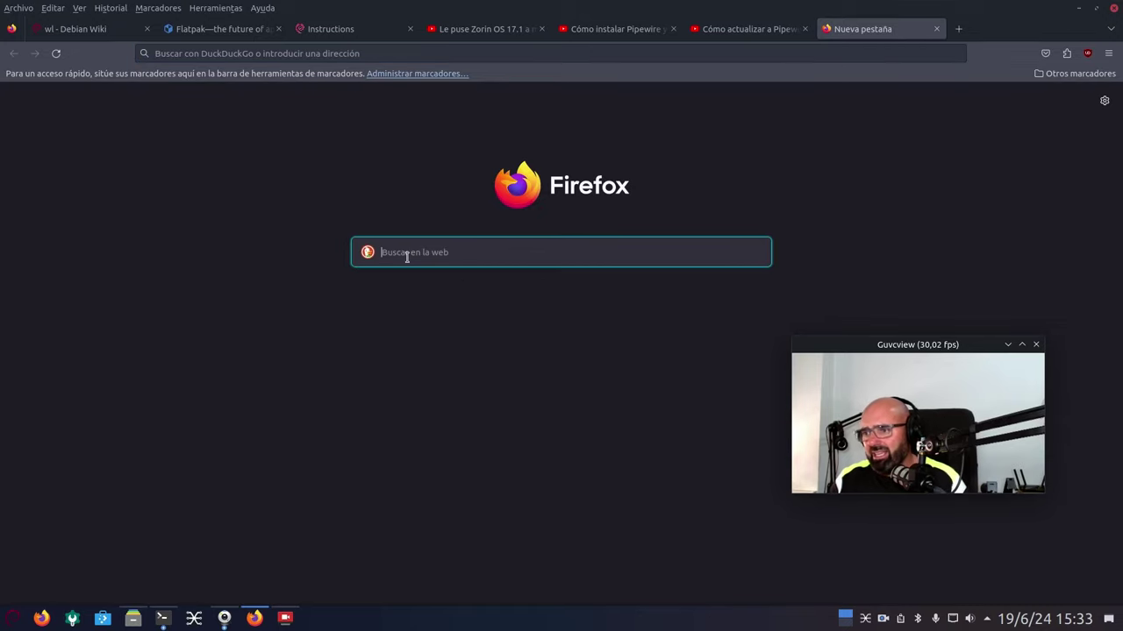
text(fire)
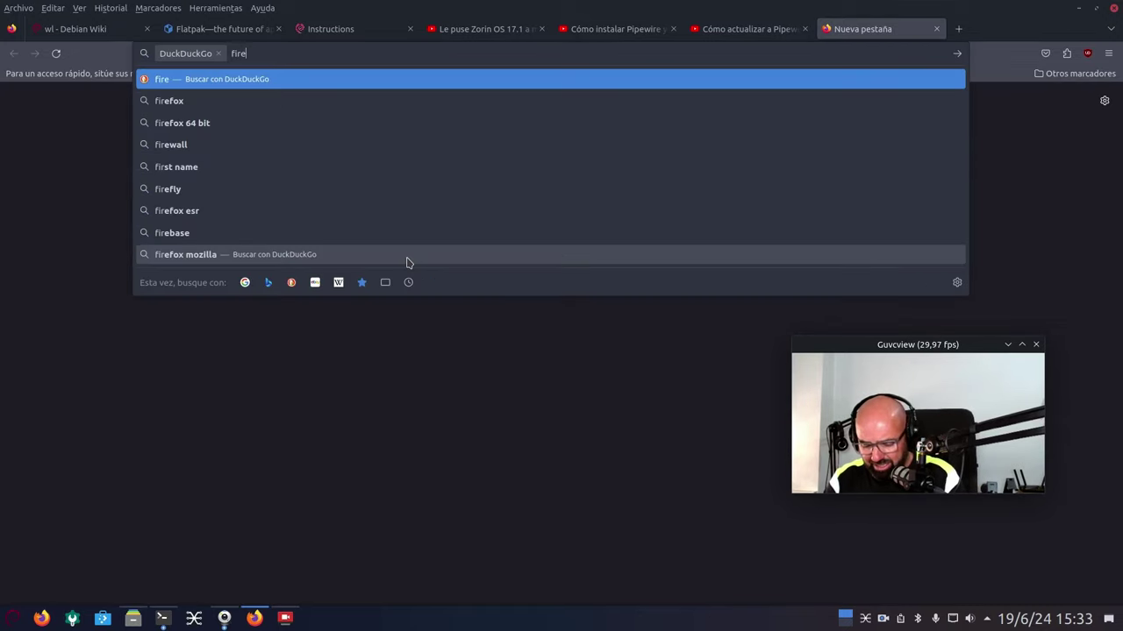
text(fox apt de)
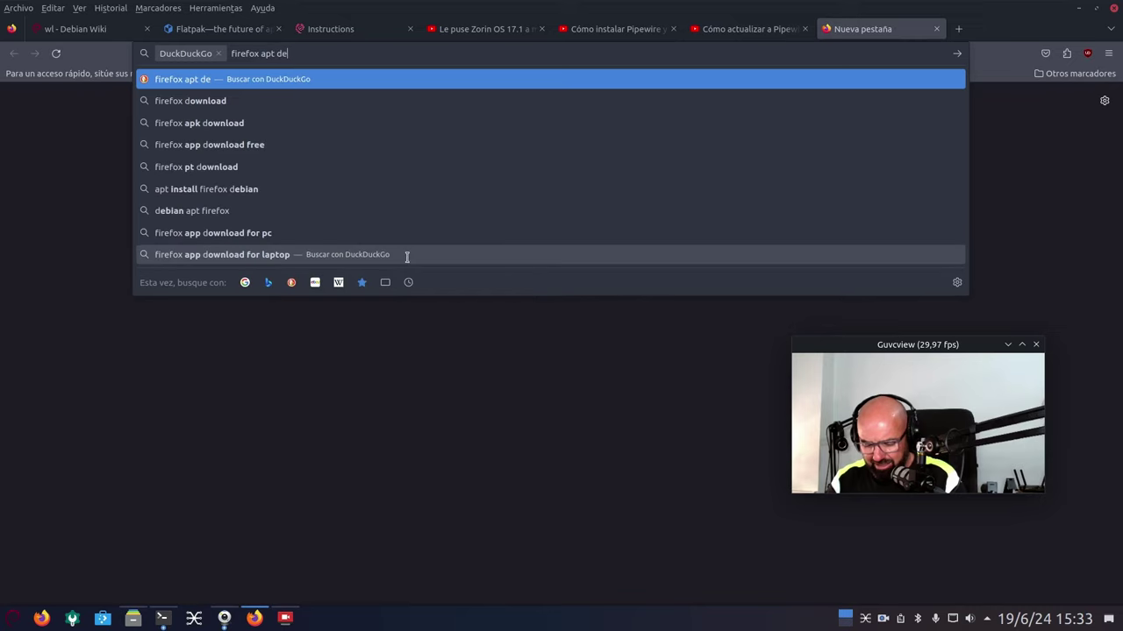
text(b mo)
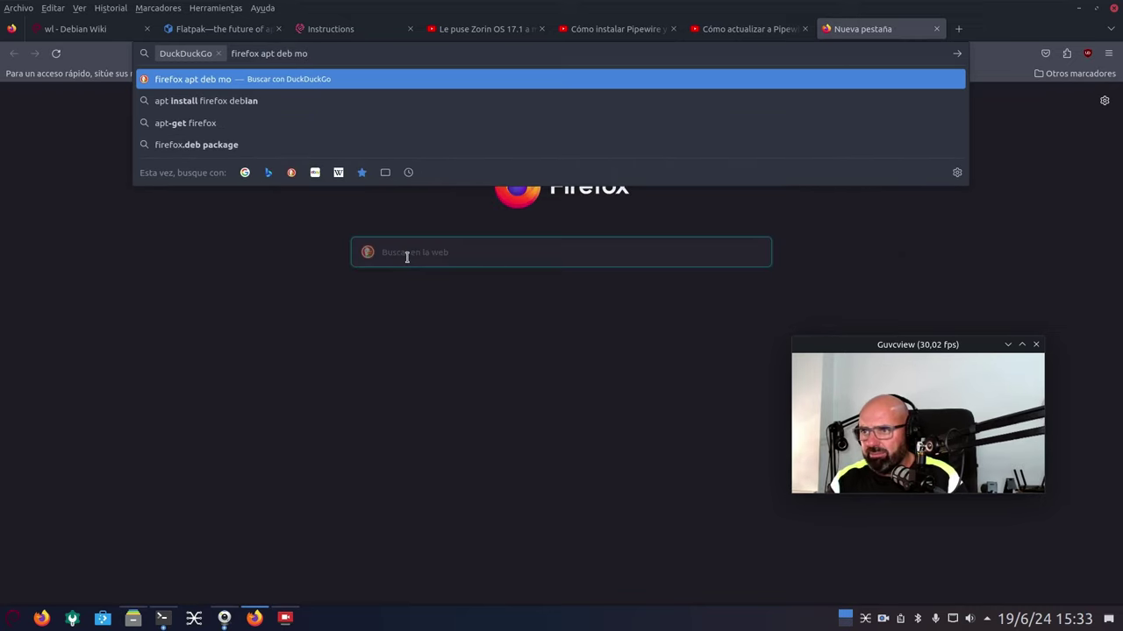
text(z)
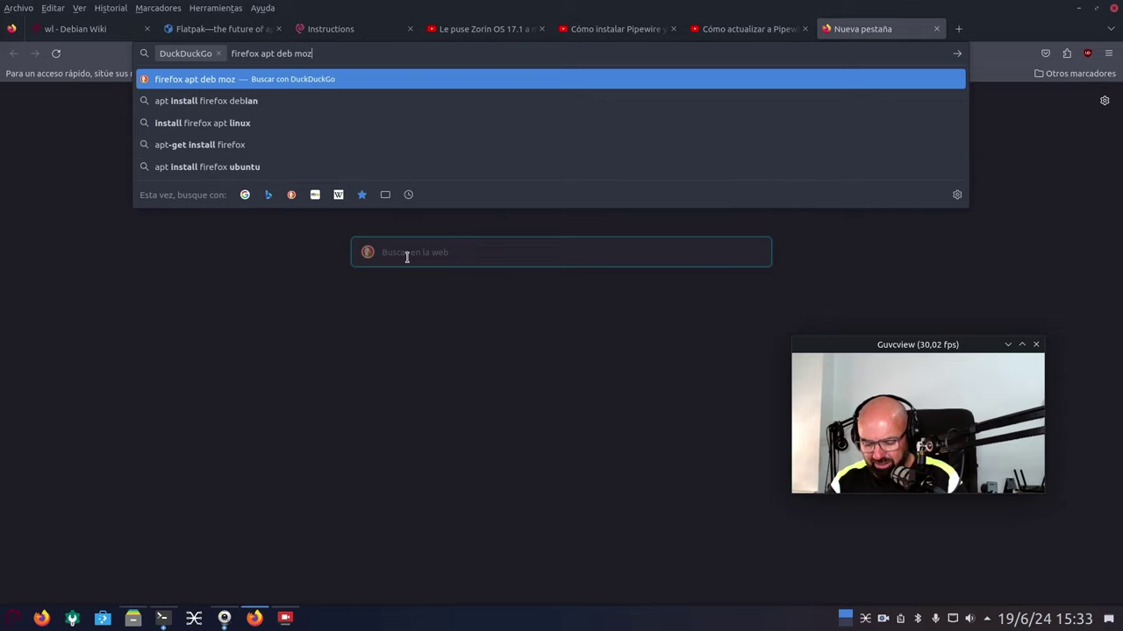
text(illa muylinux)
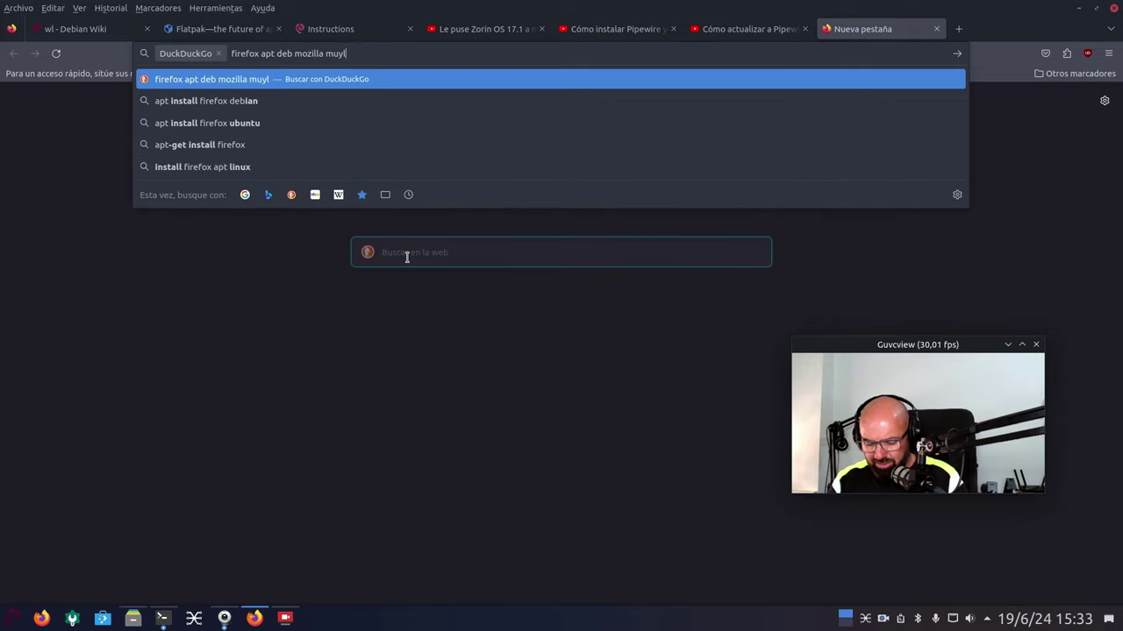
key(Return)
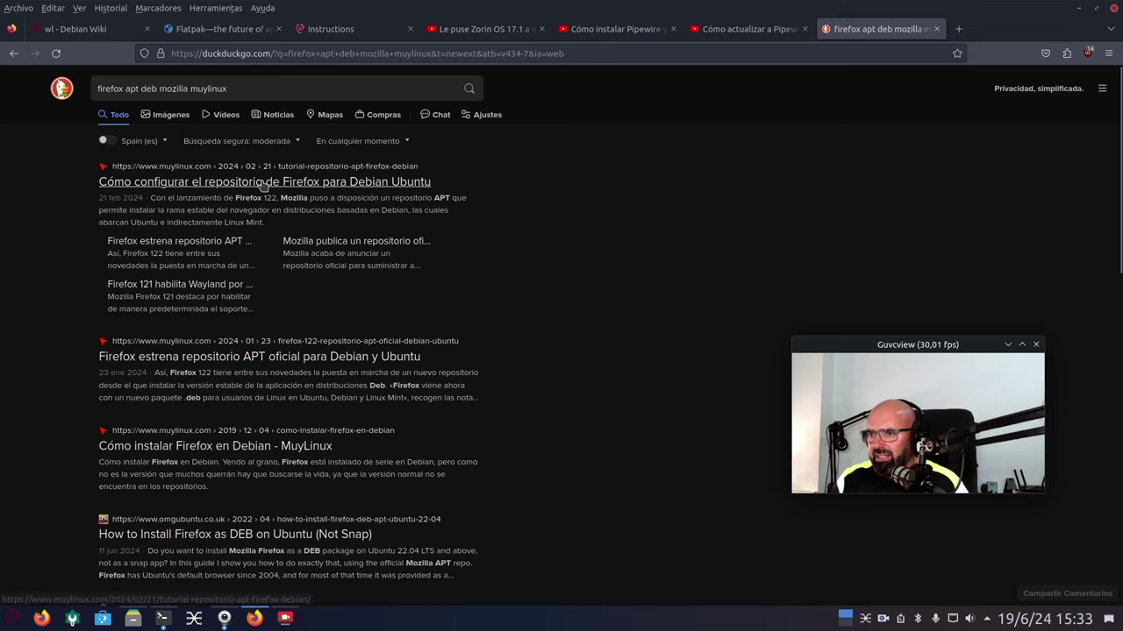
Open the MuyLinux article on configuring Mozilla's Firefox repository, show its APT commands, and minimise Firefox.
click(263, 183)
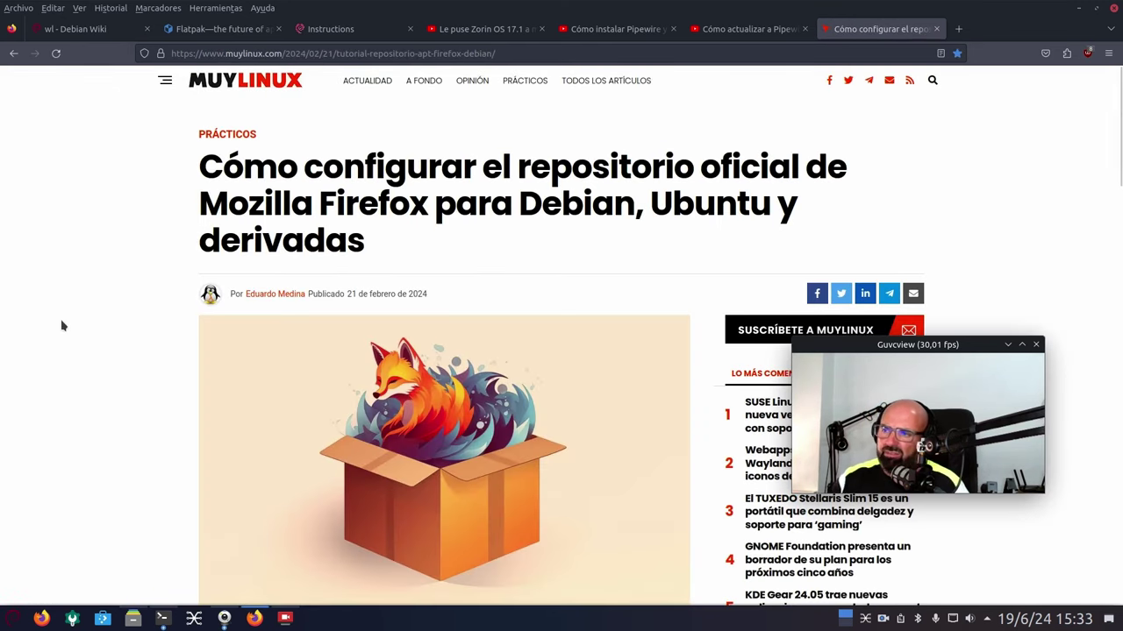
scroll(295, 298, down, 4)
scroll(295, 298, down, 10)
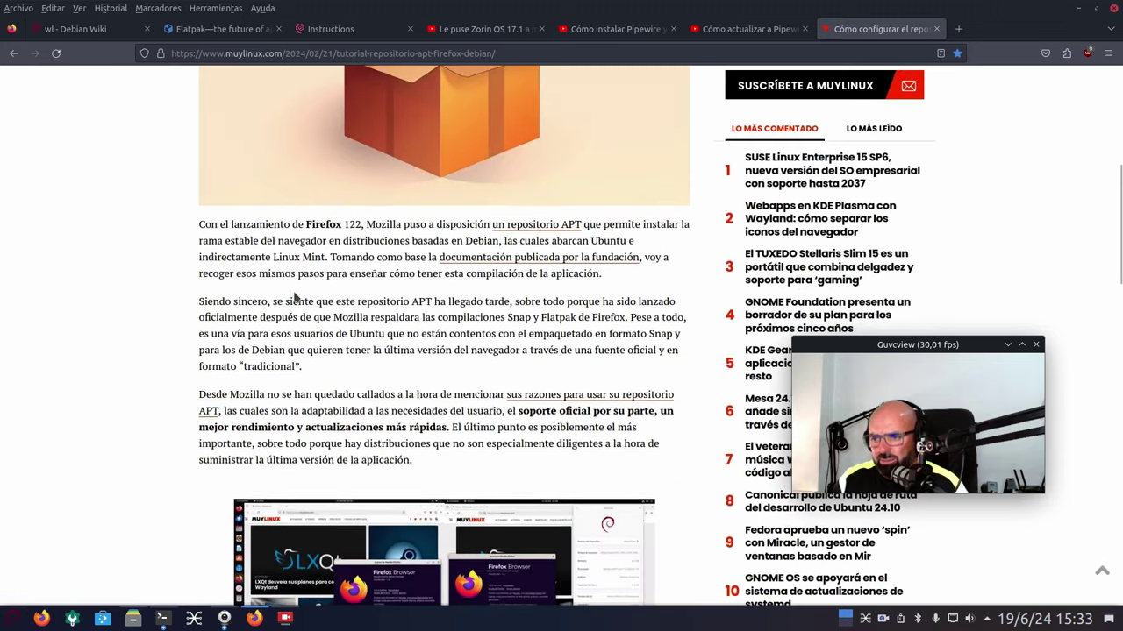
scroll(351, 291, down, 4)
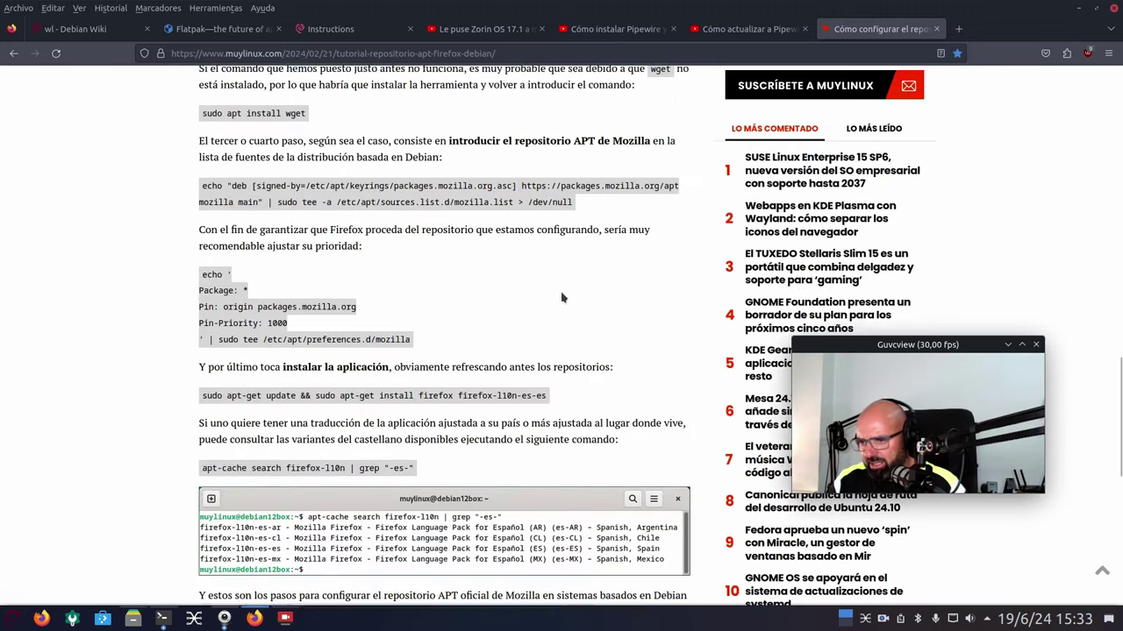
click(1078, 8)
Show the Firefox ESR and Firefox entries in the application launcher's Internet category, and close the launcher.
click(7, 620)
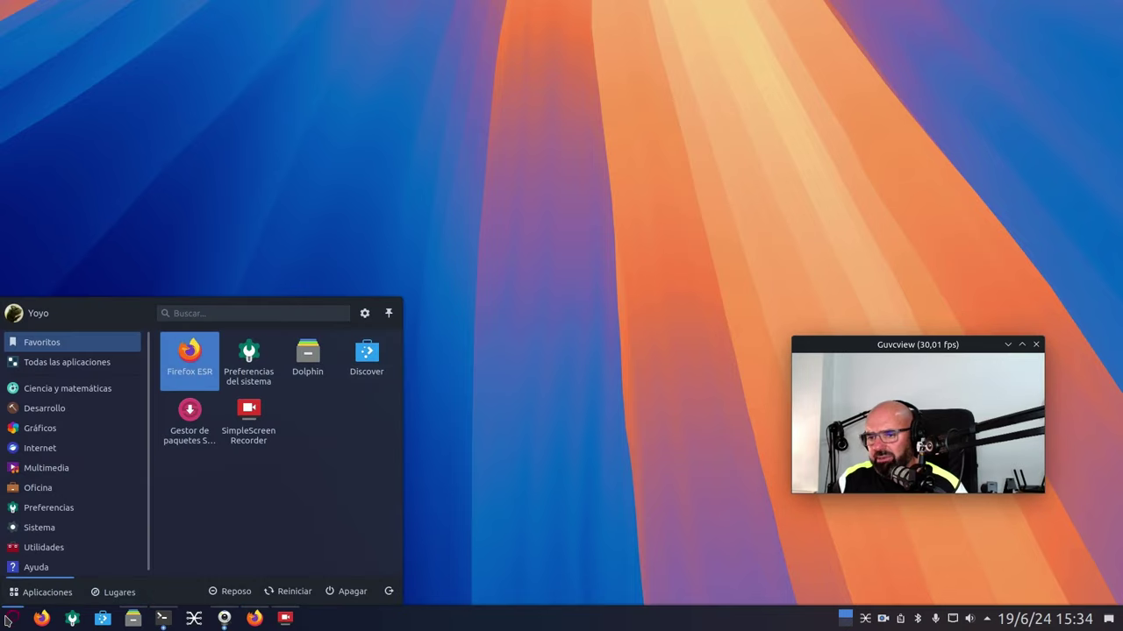
mouse_move(44, 454)
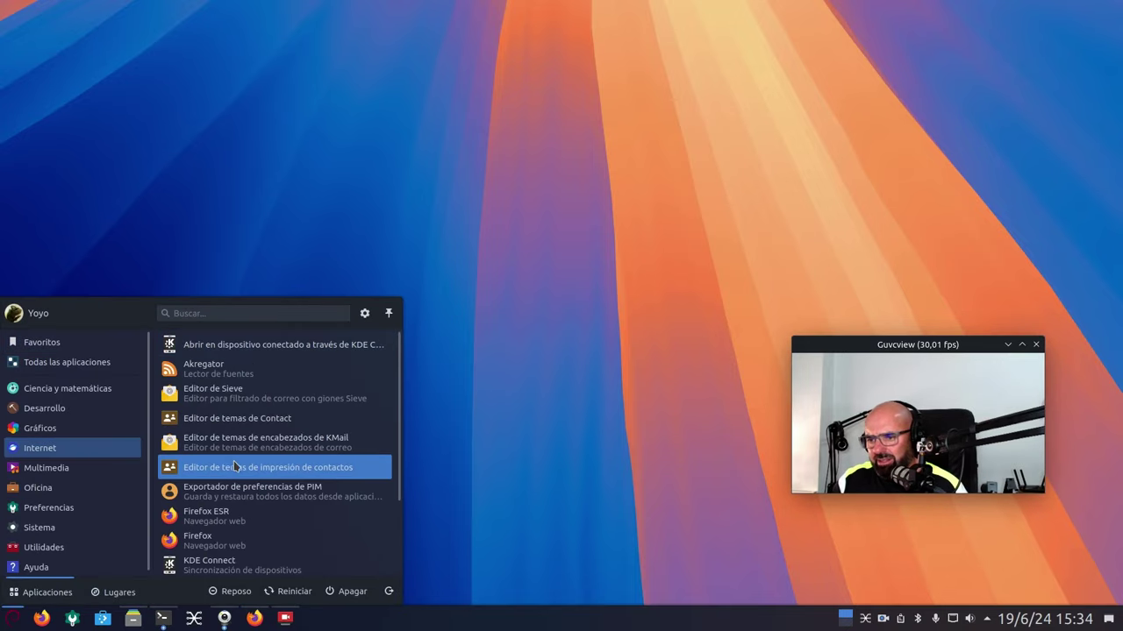
scroll(283, 429, down, 1)
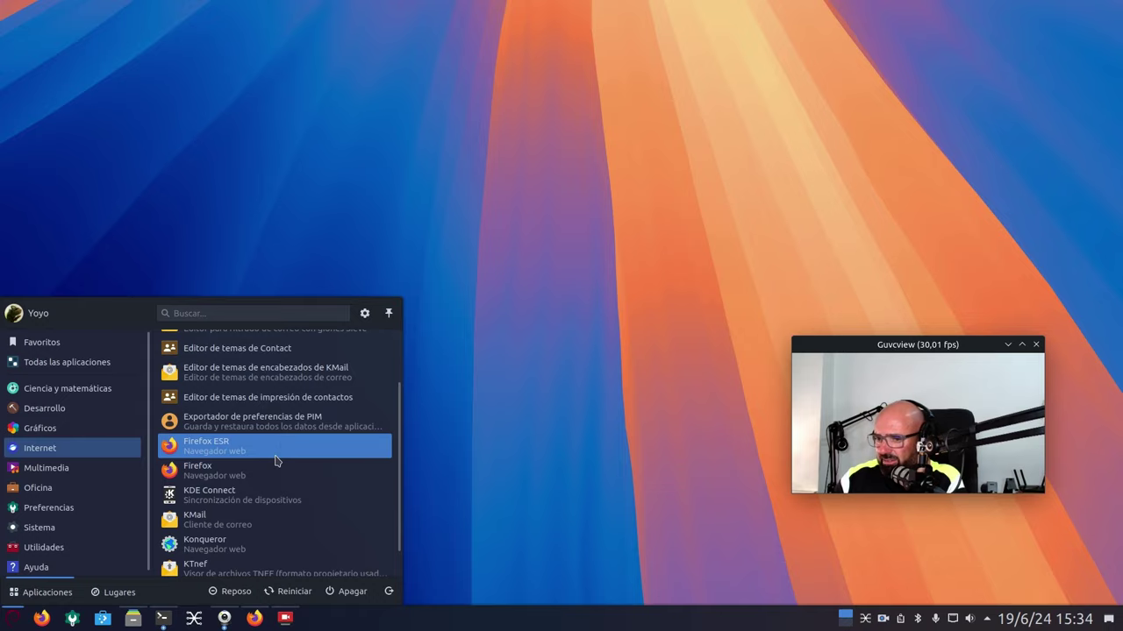
click(595, 330)
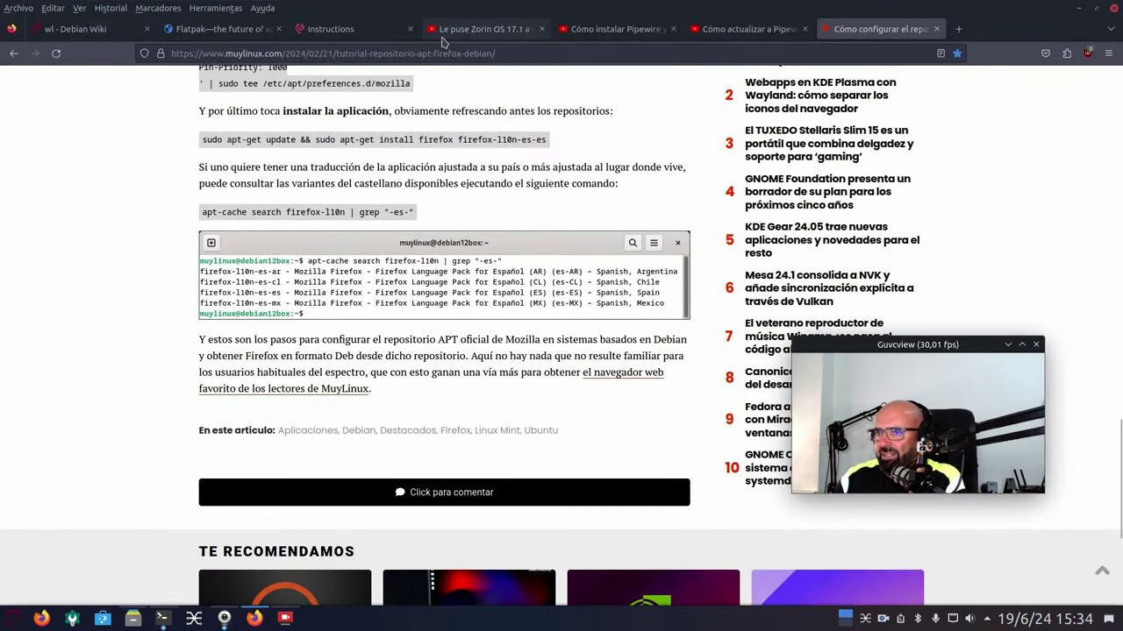
View the version information of the Firefox window with the MuyLinux article, close the About dialog, and minimise Firefox.
click(264, 10)
click(289, 117)
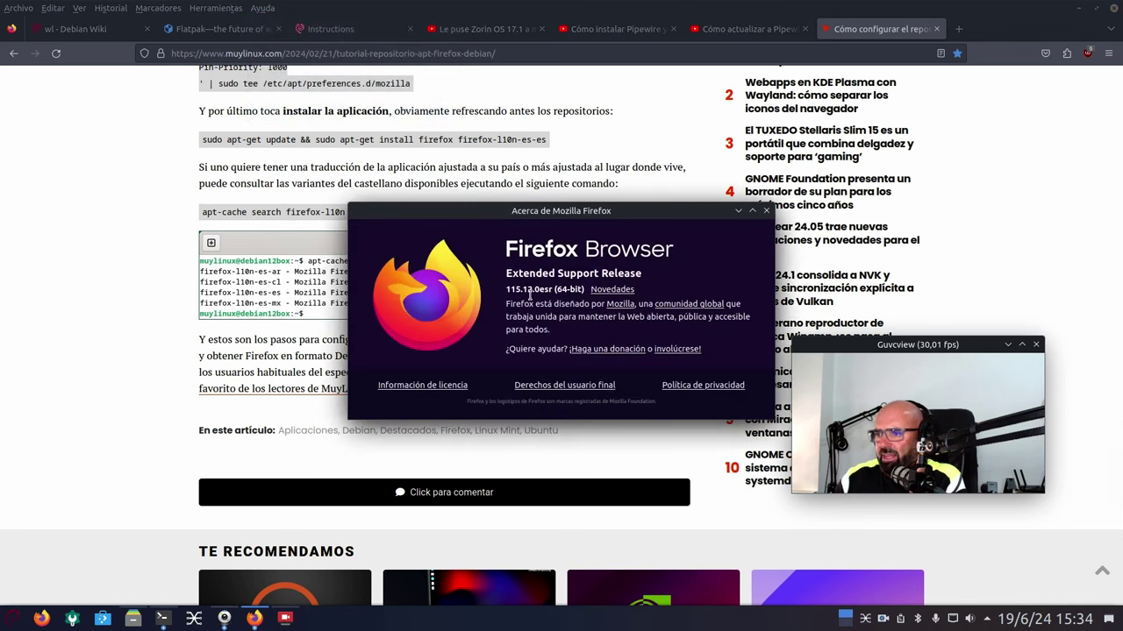
click(765, 210)
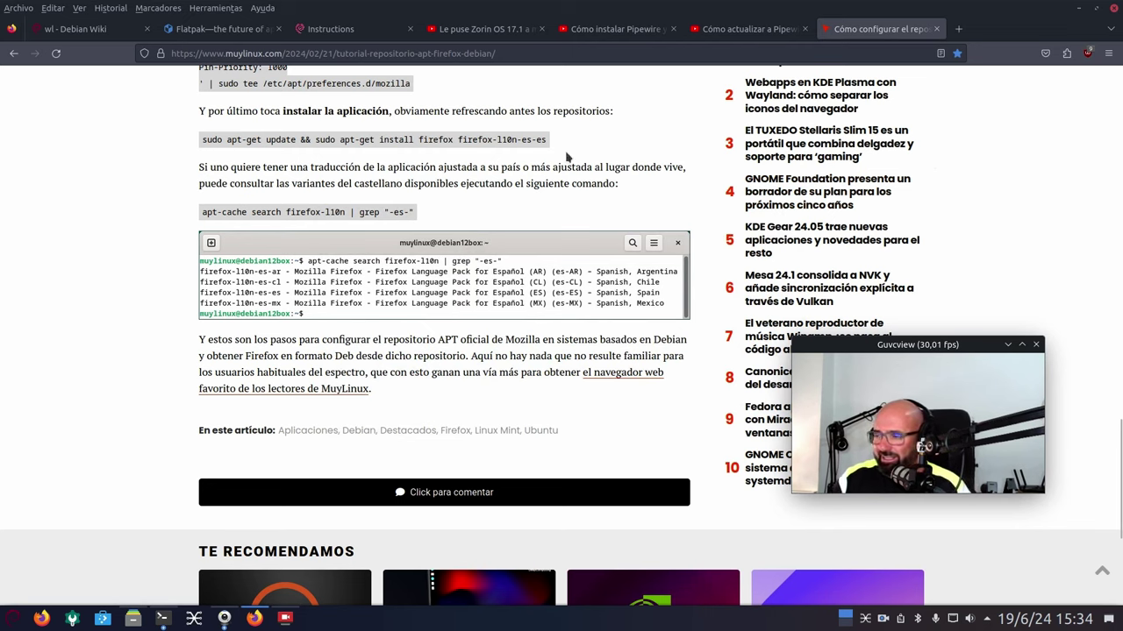
click(1078, 8)
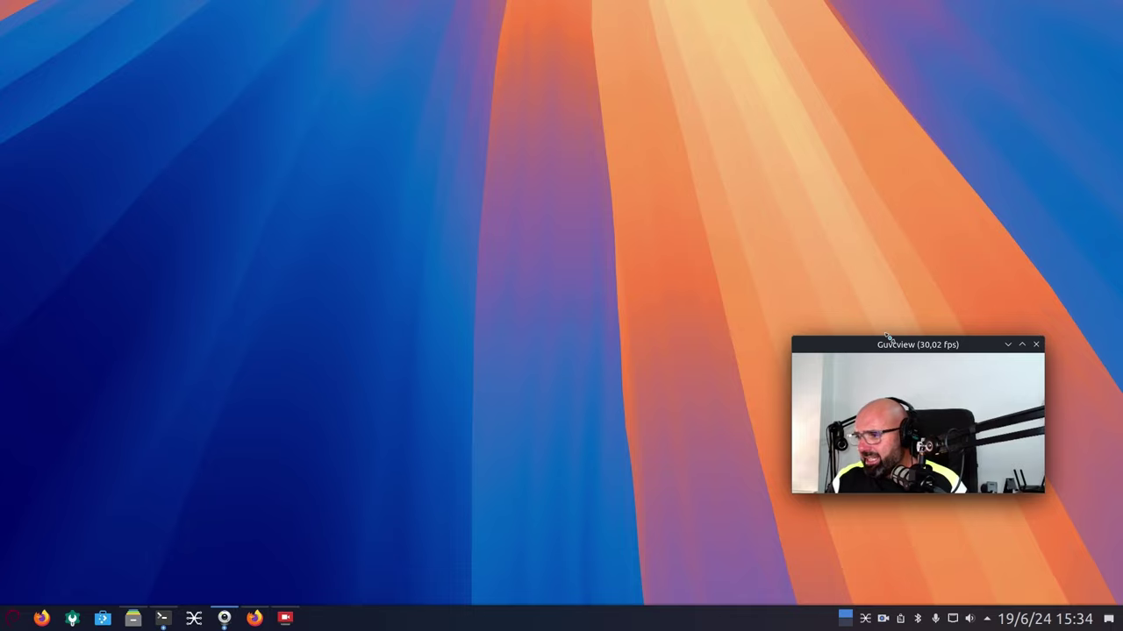
Run "lspci" in the maximised Konsole window, highlight the Broadcom network controller line, and minimise the window.
drag(884, 337, 909, 156)
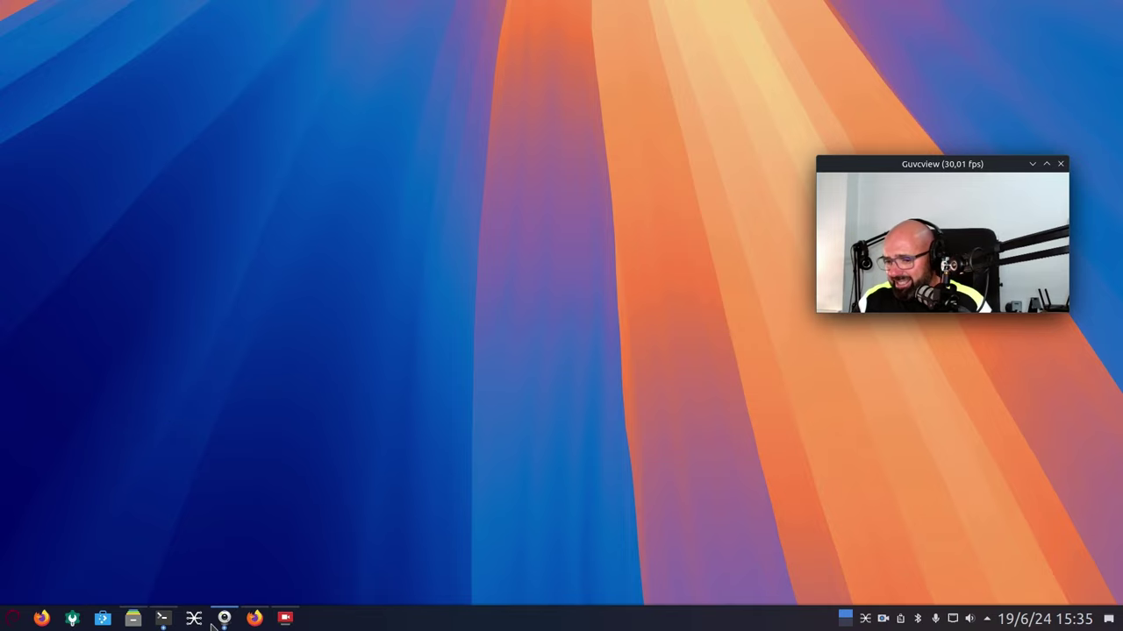
click(162, 618)
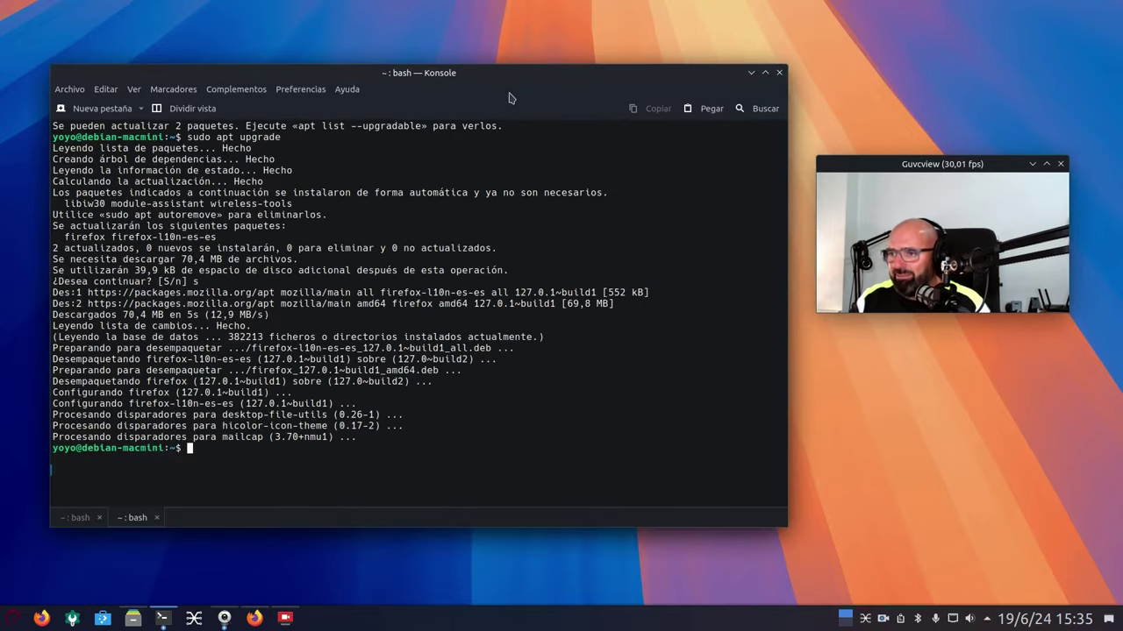
click(765, 73)
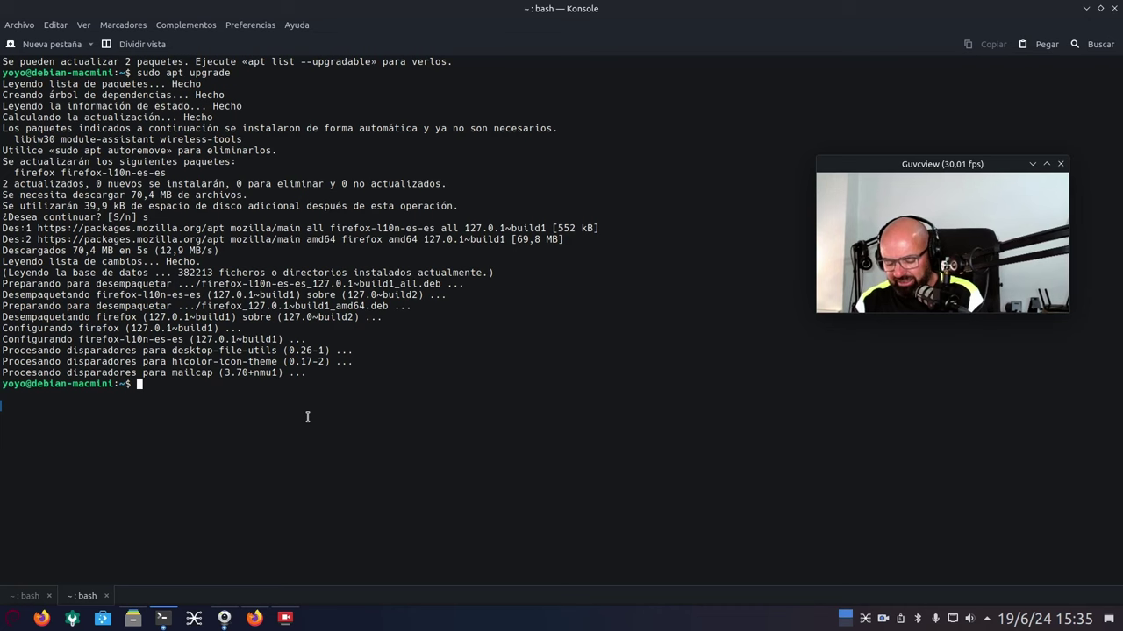
text(ls)
text(pci)
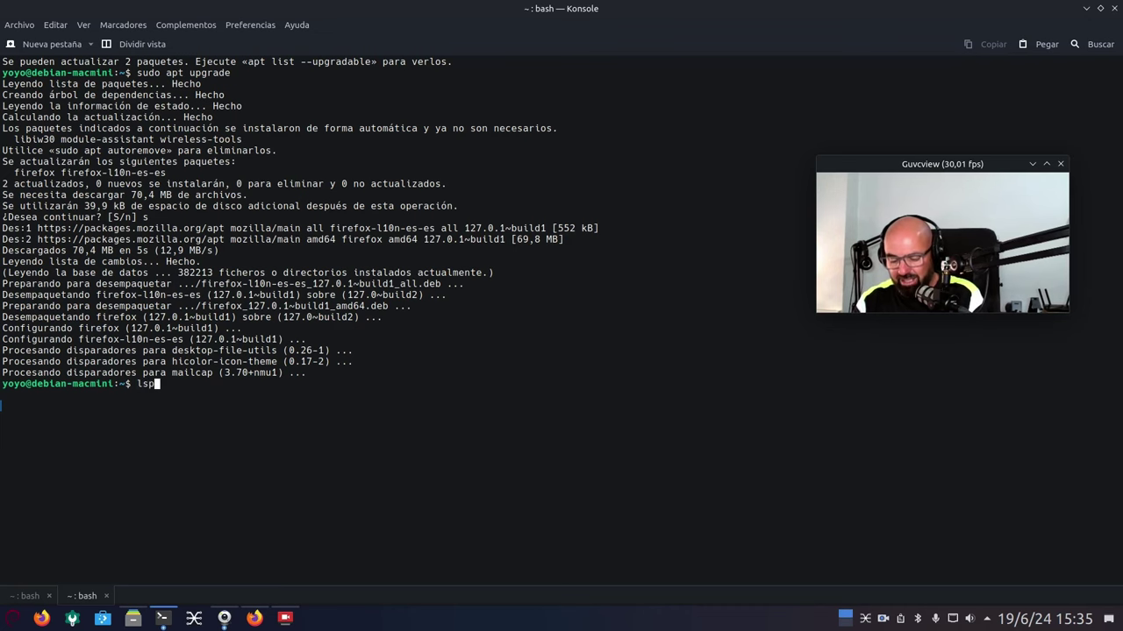
key(Return)
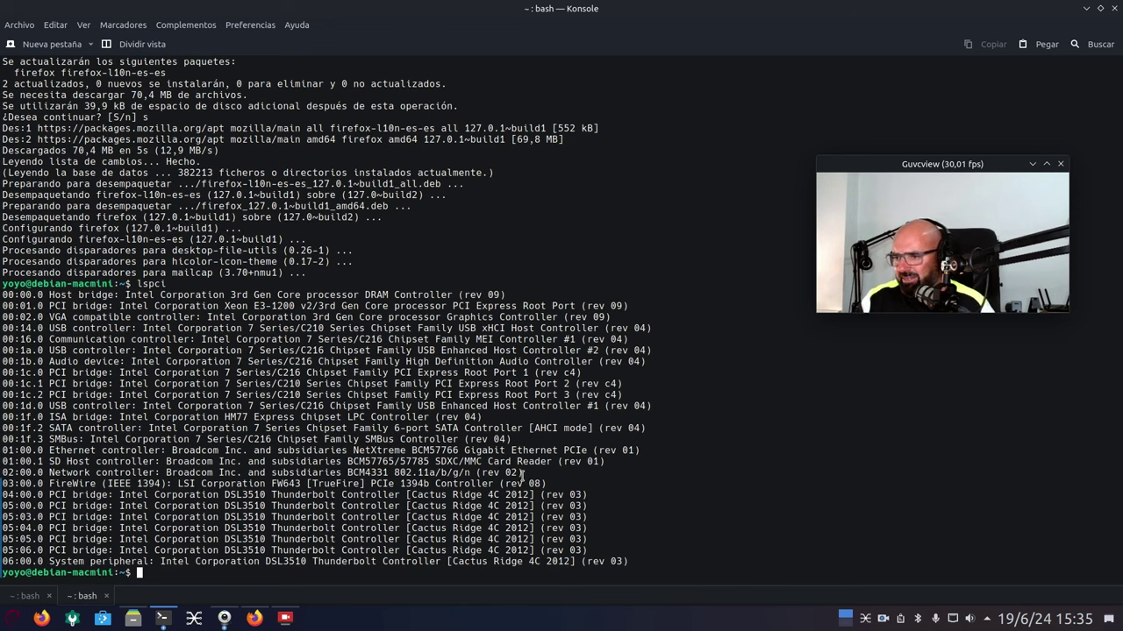
drag(535, 474, 48, 473)
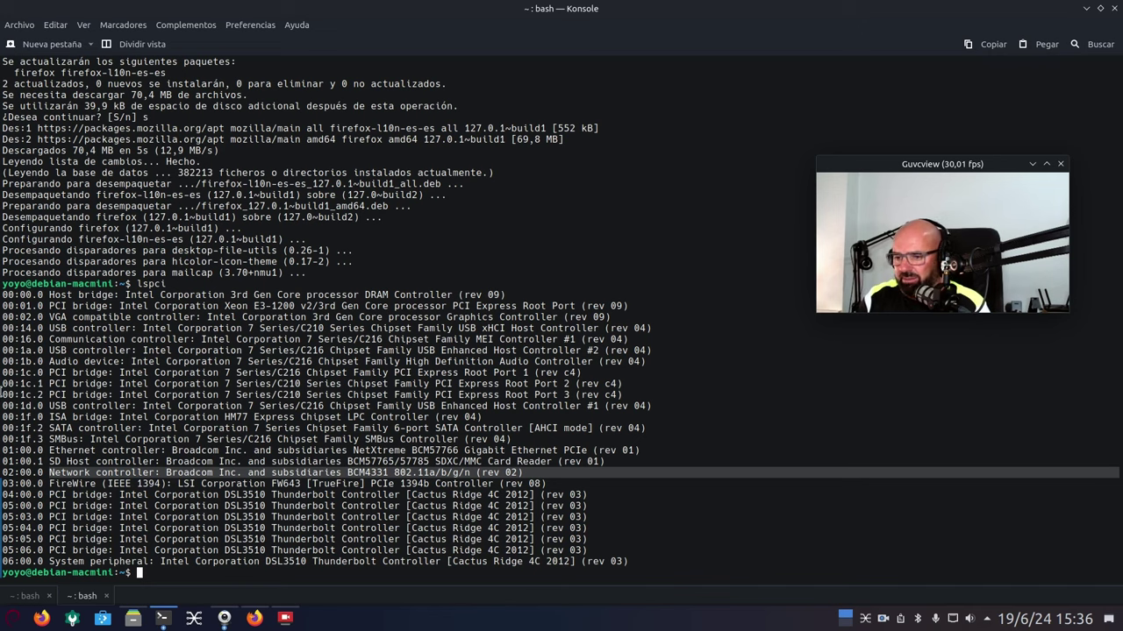
click(1086, 9)
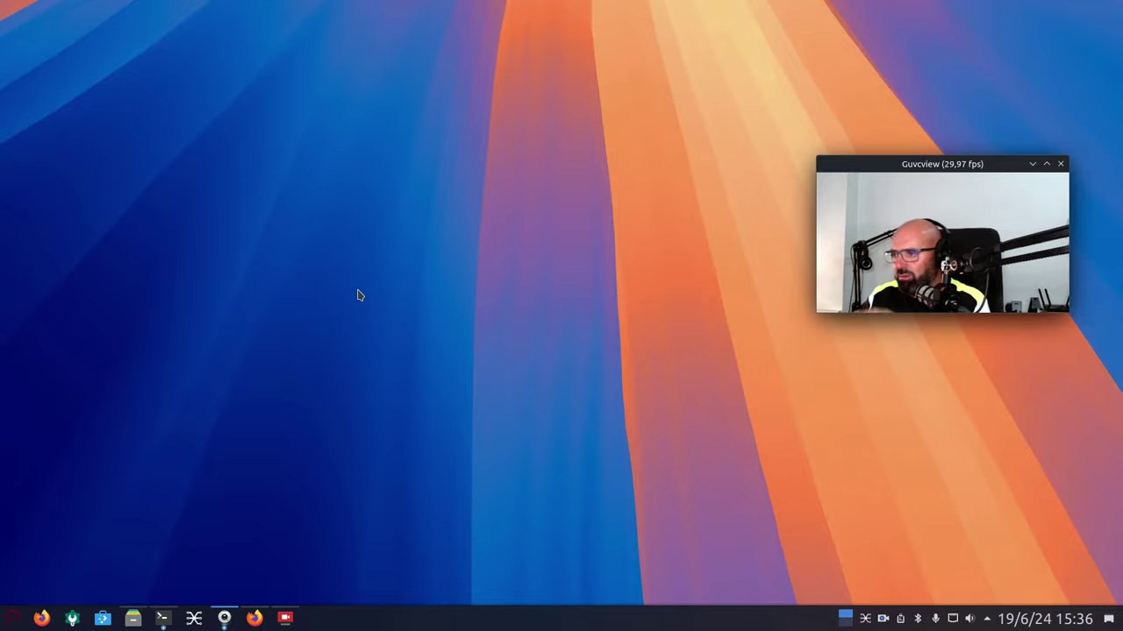
Show the Debian Wiki "wl" page in Firefox, uncover its heading from the webcam window, and point out BCM4331.
click(255, 618)
click(70, 31)
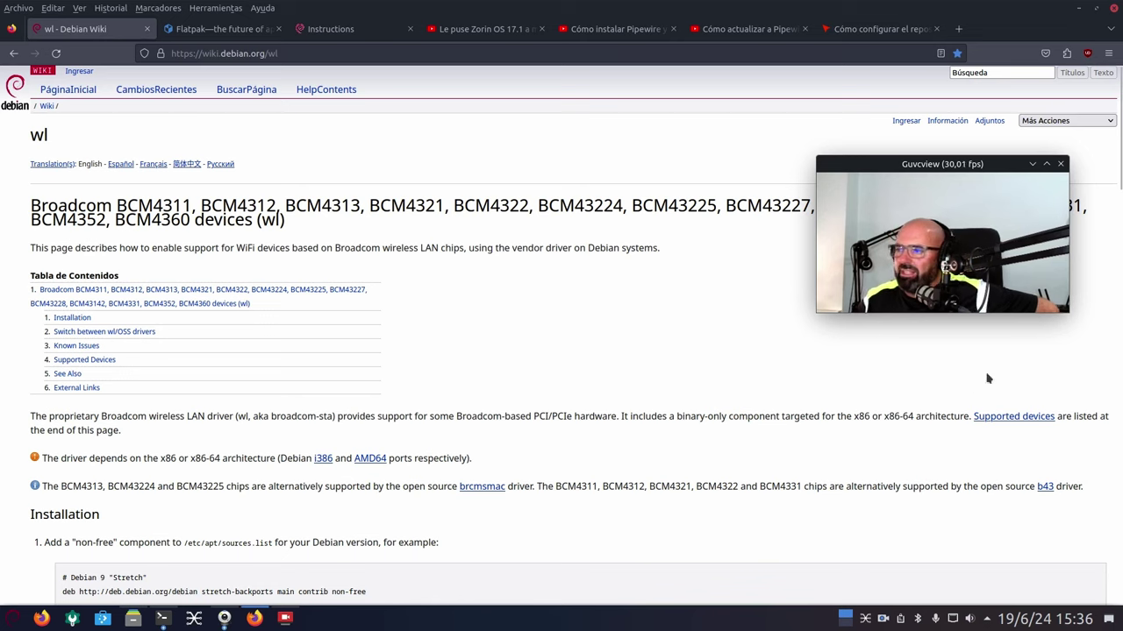
drag(1017, 169, 1018, 322)
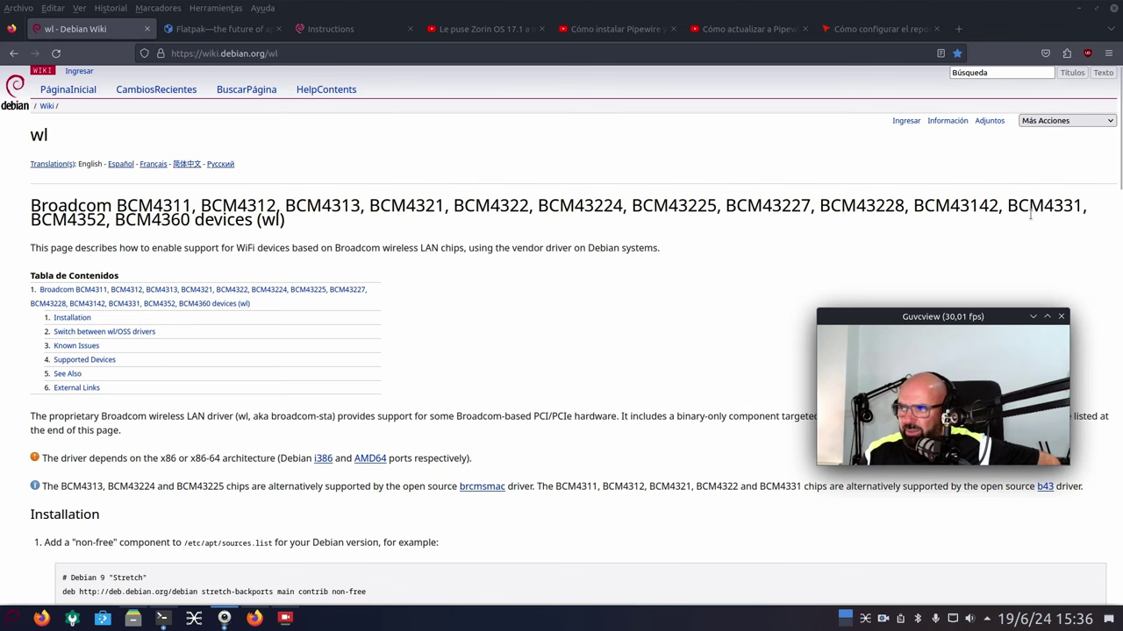
double_click(1071, 207)
Highlight "main contrib non-free-firmware non-free" in the Debian 12 "Bookworm" repository line of the wiki's installation section.
scroll(380, 299, down, 3)
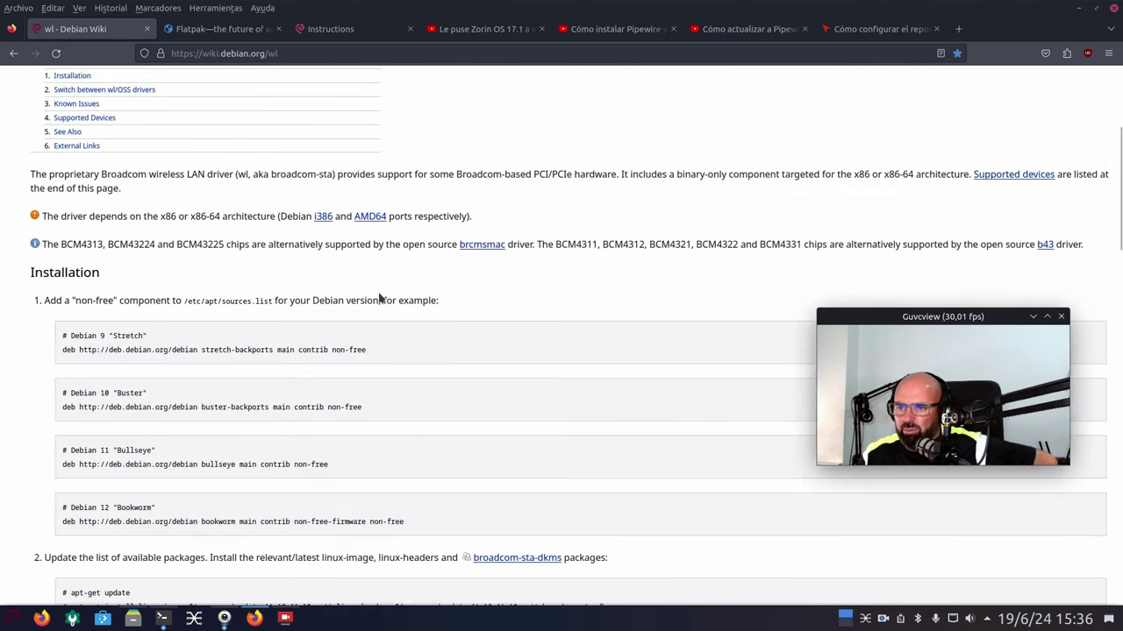
scroll(295, 401, down, 1)
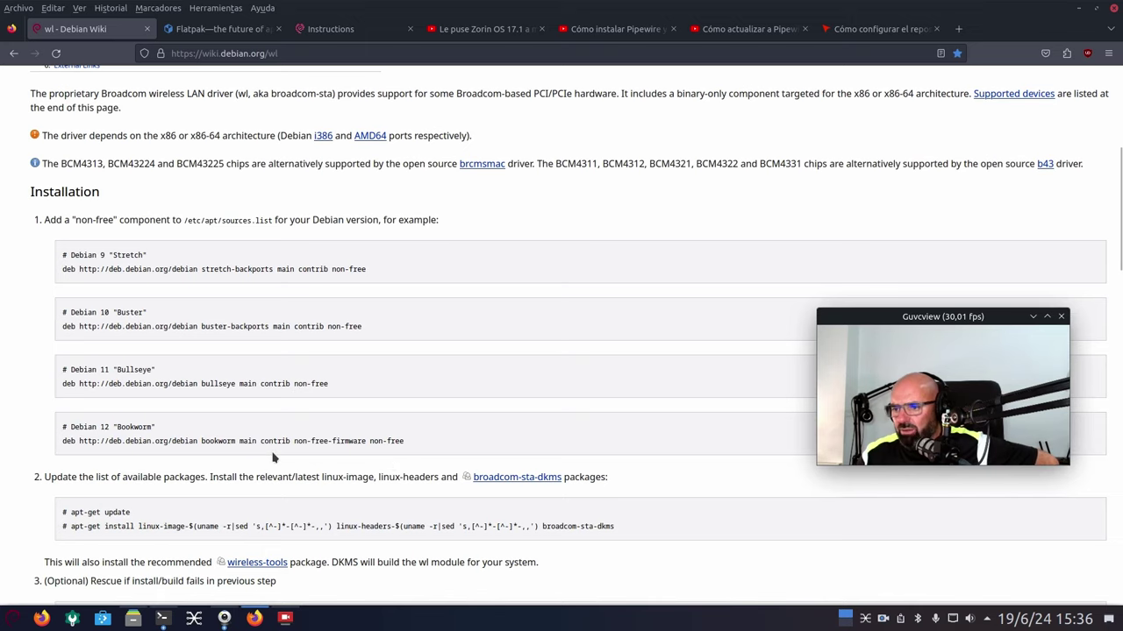
drag(404, 442, 239, 442)
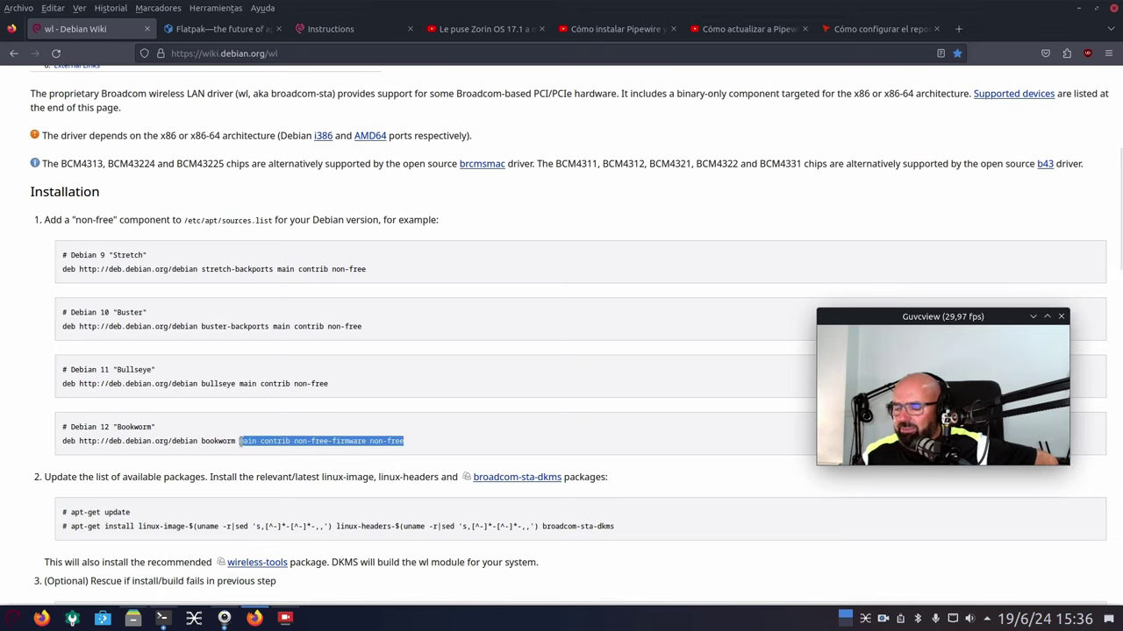
click(384, 445)
Highlight the wiki's apt-get install command for linux-image, linux-headers and broadcom-sta-dkms, and show the optional rescue commands.
scroll(383, 445, down, 2)
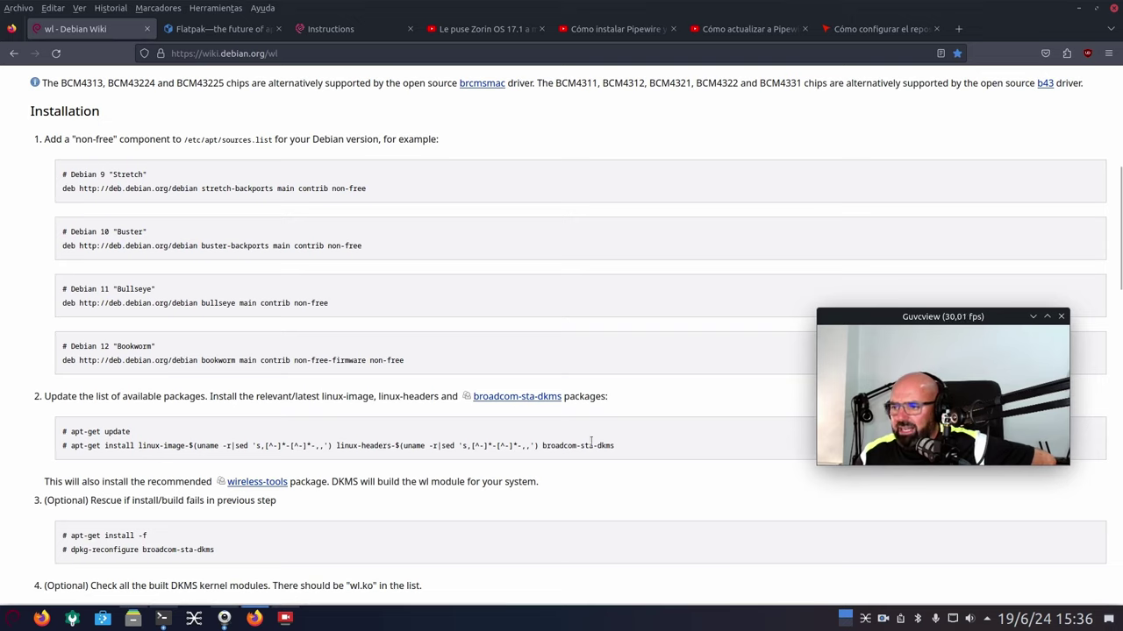
drag(631, 453, 72, 447)
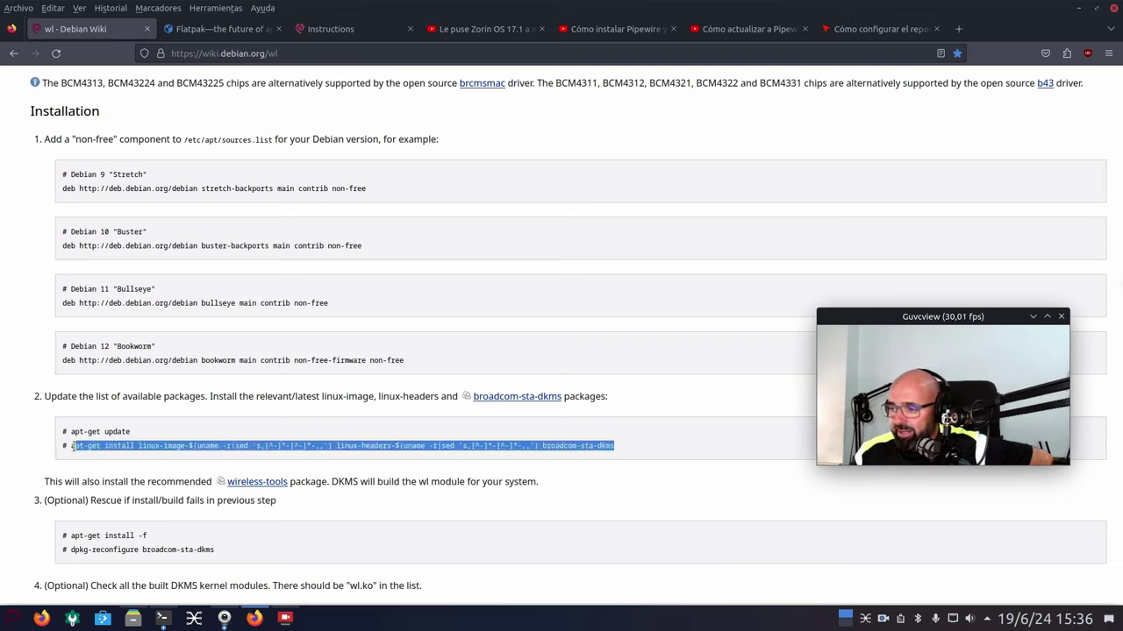
click(674, 441)
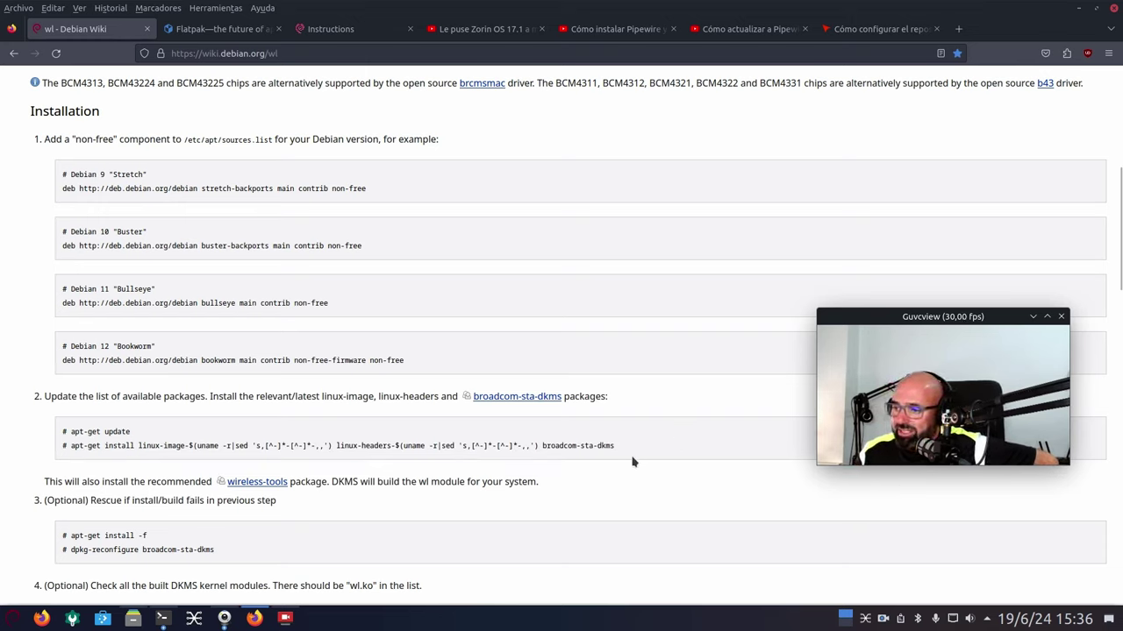
drag(635, 456, 65, 443)
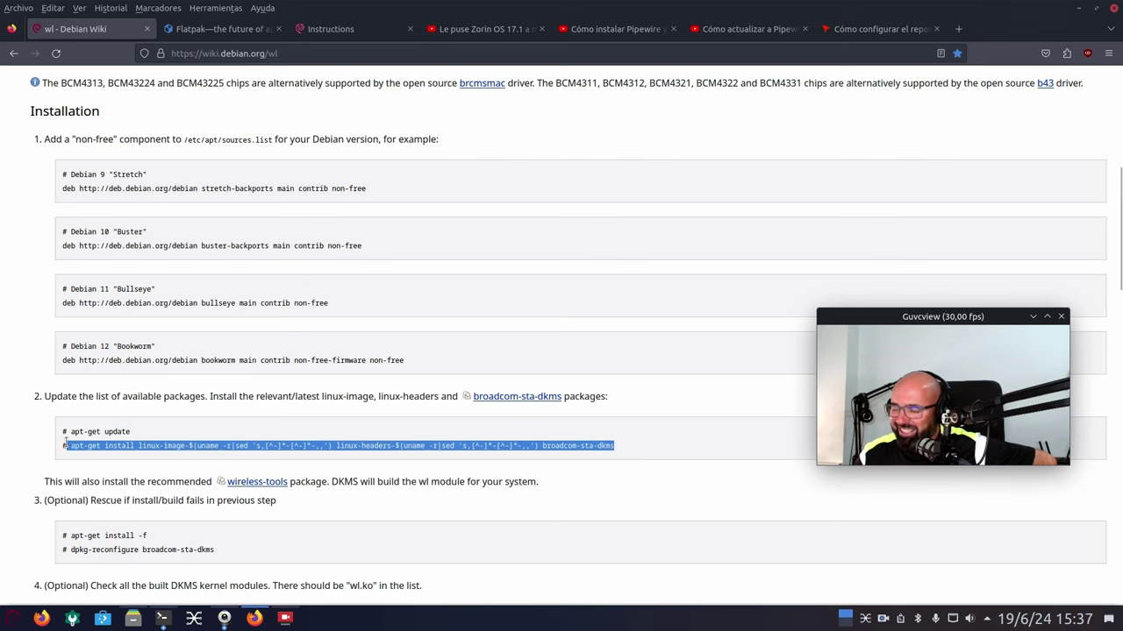
scroll(274, 380, down, 3)
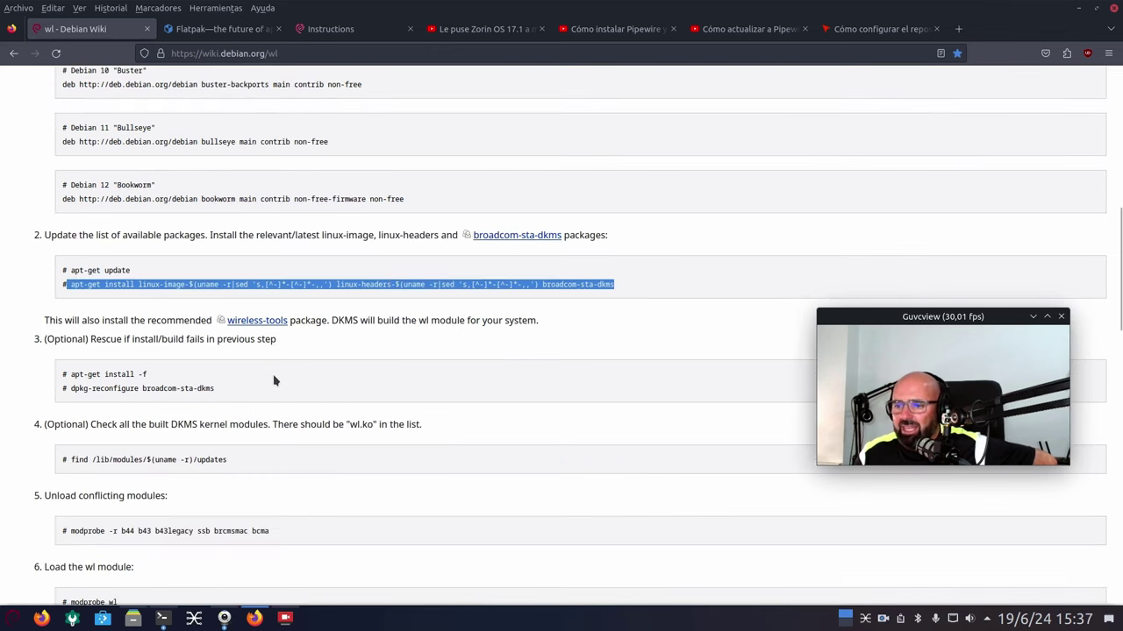
click(249, 380)
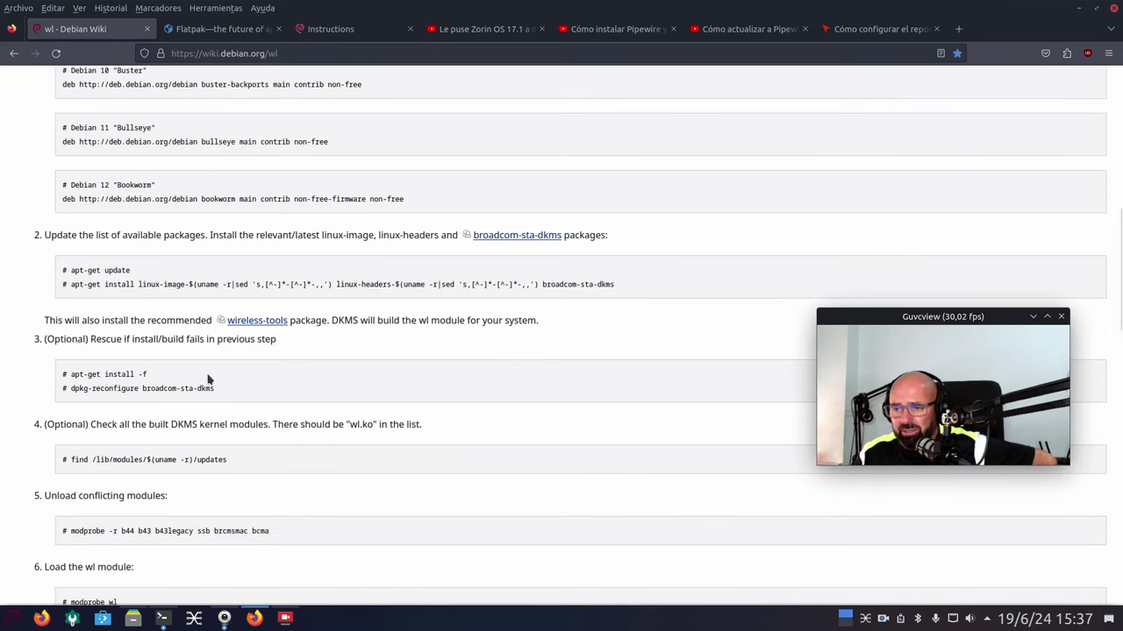
Highlight the wiki's optional rescue commands "apt-get install -f" and "dpkg-reconfigure broadcom-sta-dkms" in step 3.
drag(155, 375, 64, 375)
click(164, 376)
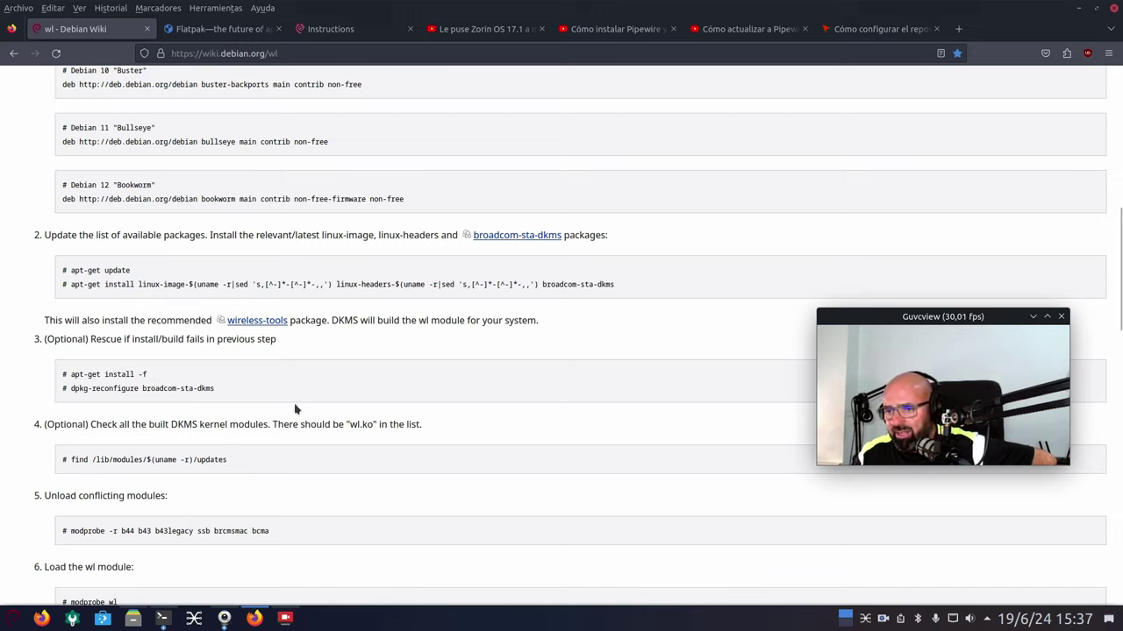
drag(257, 396, 158, 388)
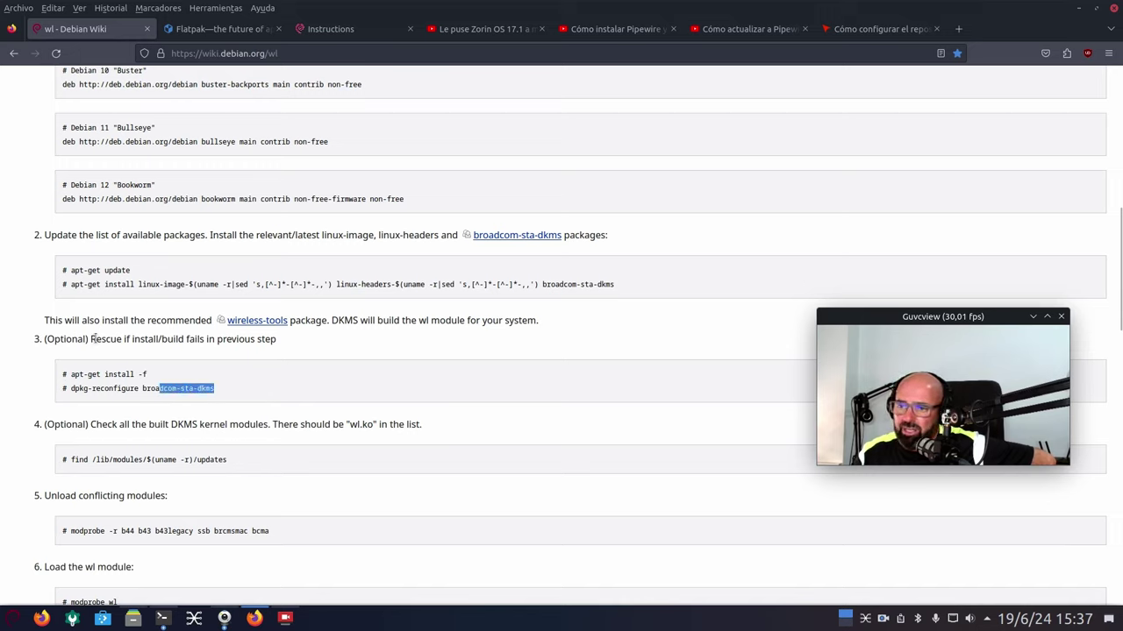
drag(91, 339, 46, 340)
drag(279, 404, 62, 389)
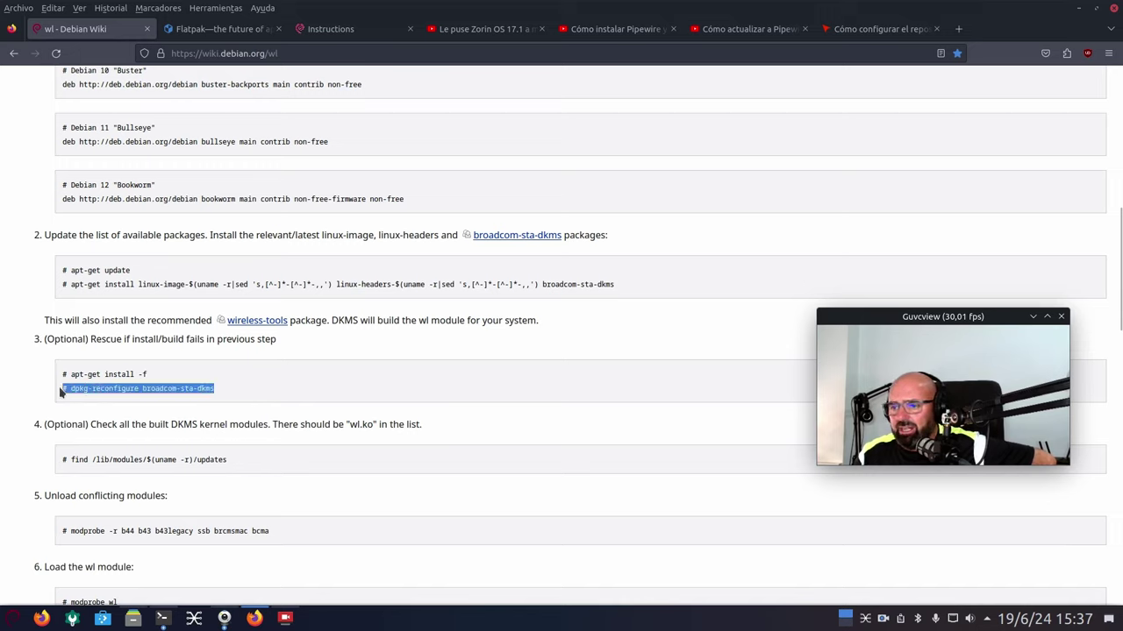
click(249, 395)
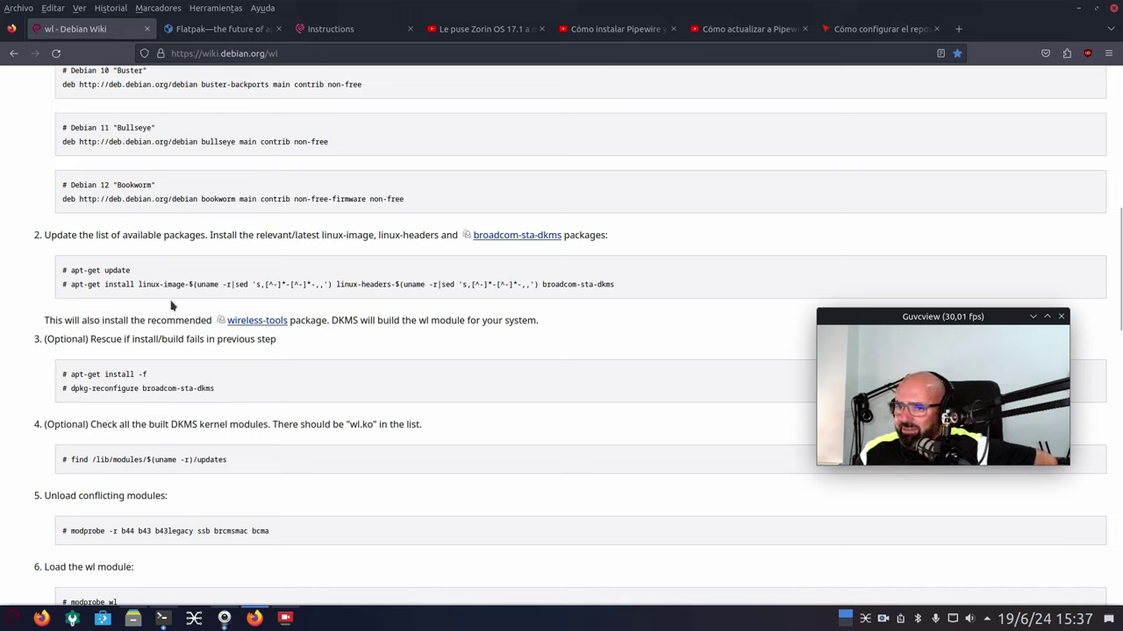
Highlight the linux-image and linux-headers part of the step 2 install command and its "broadcom-sta-dkms" package name.
drag(625, 289, 560, 285)
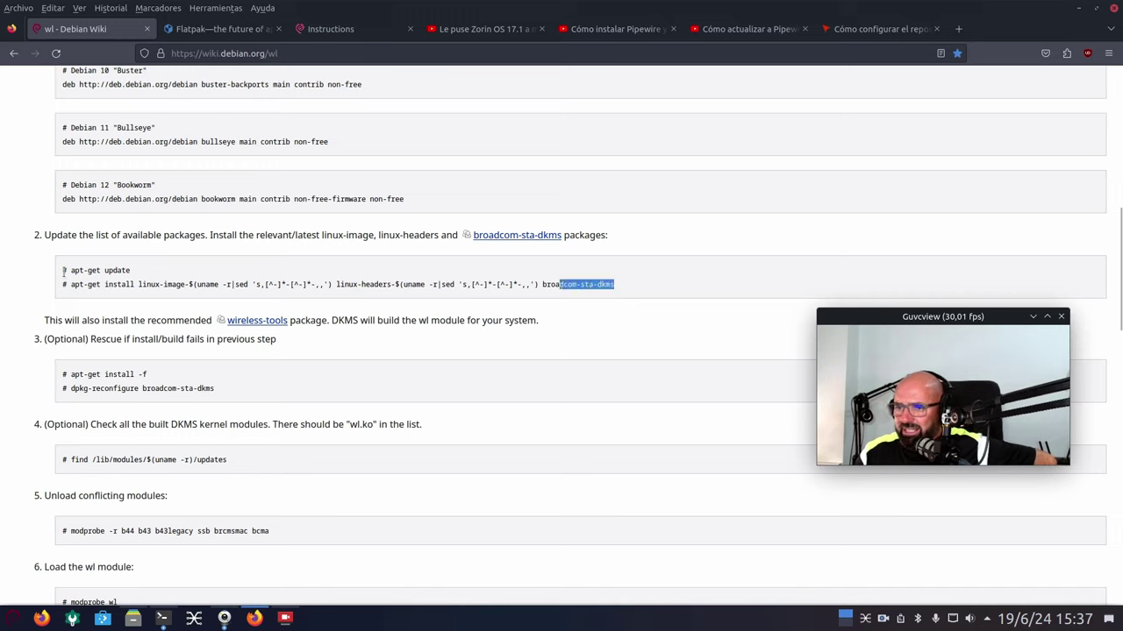
click(560, 303)
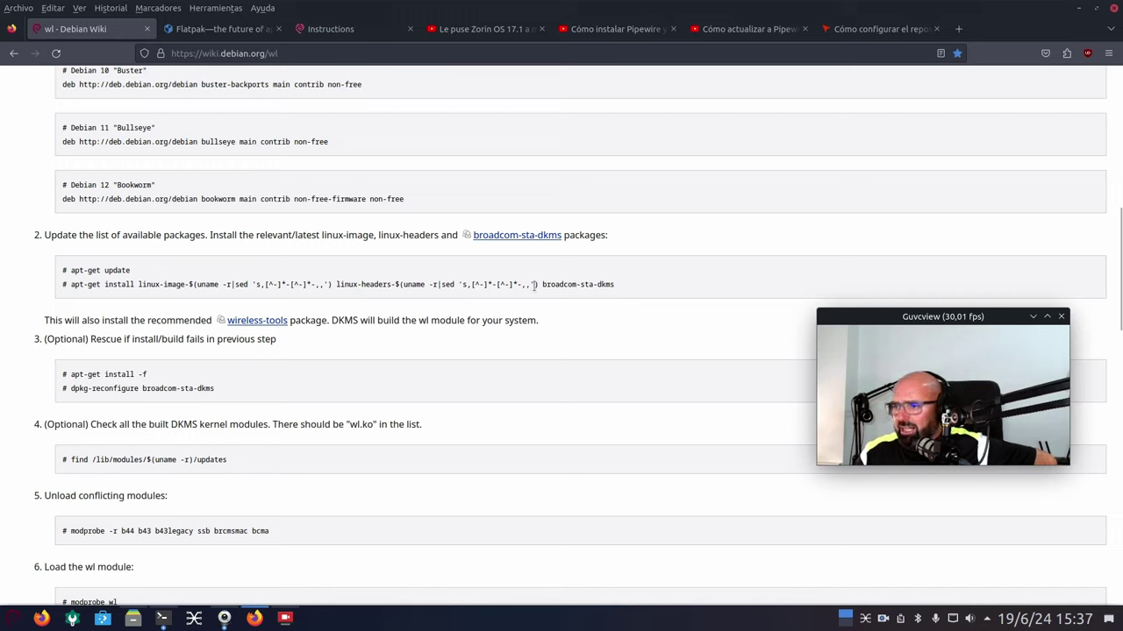
drag(536, 285, 73, 291)
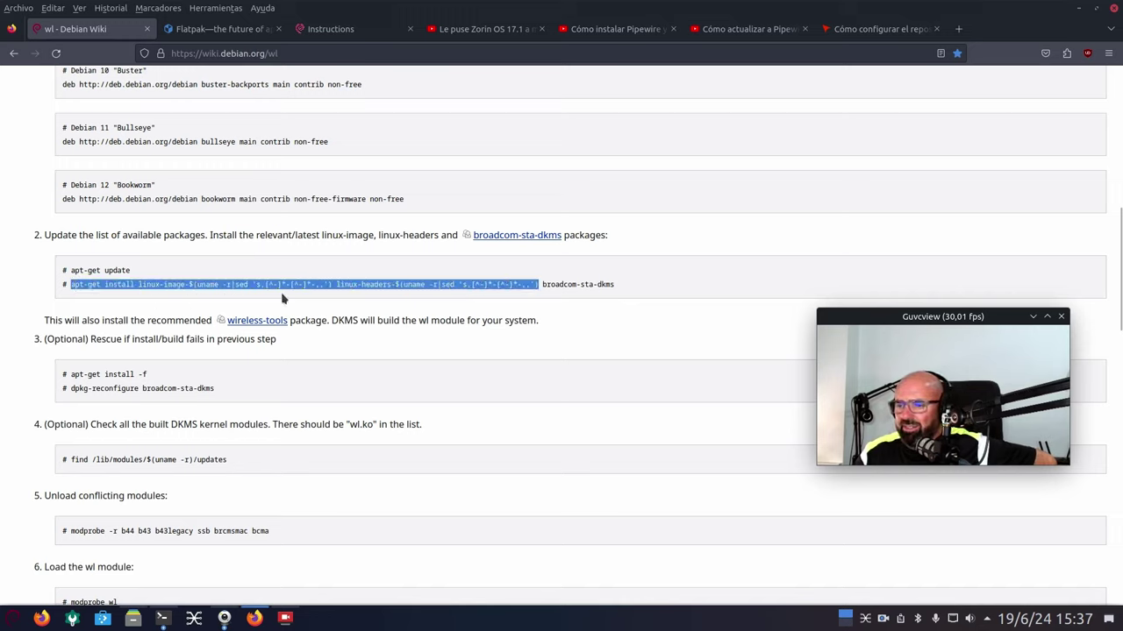
drag(623, 289, 543, 295)
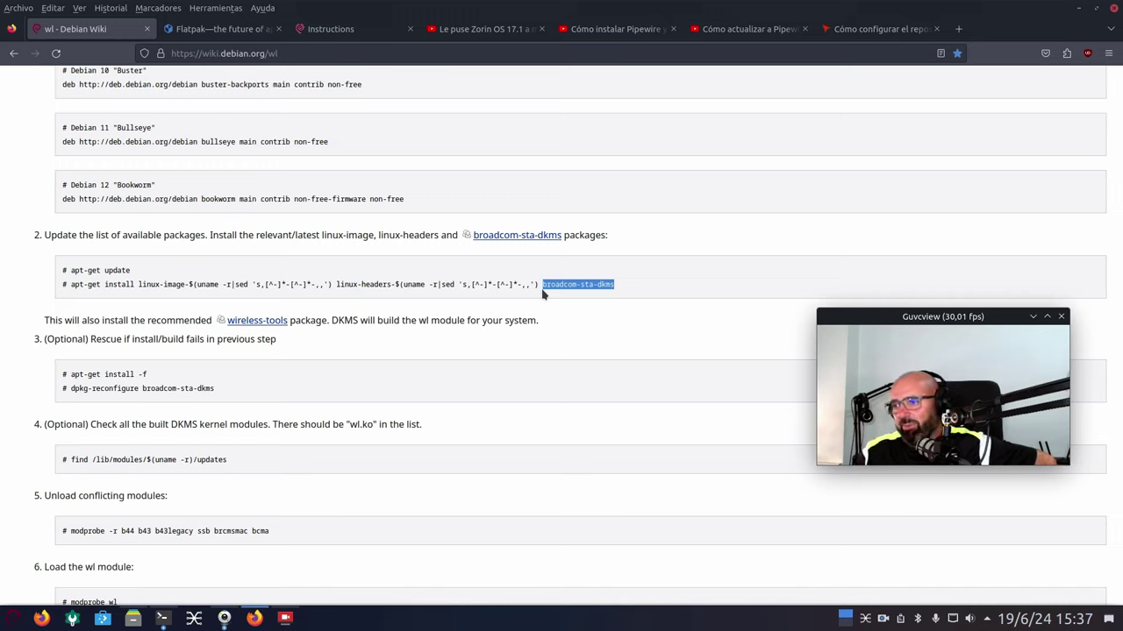
click(643, 292)
drag(623, 292, 533, 283)
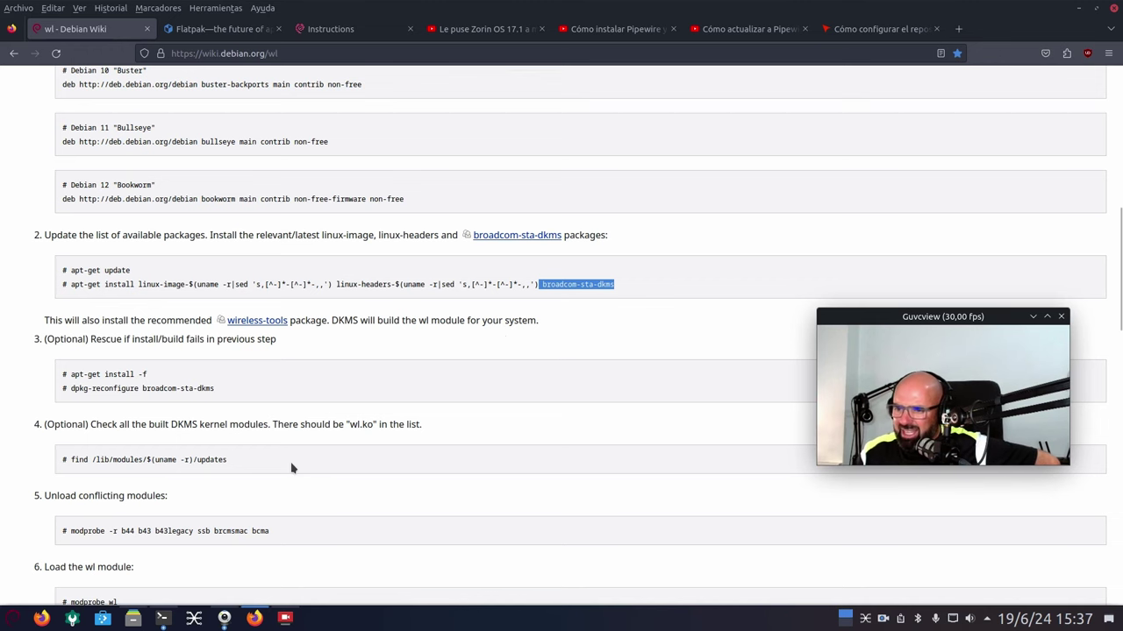
Highlight the "find /lib/modules/$(uname -r)/updates" check and the "modprobe -r b44 b43 b43legacy ssb brcmsmac bcma" unload command.
scroll(292, 469, down, 2)
drag(230, 380, 68, 380)
click(311, 412)
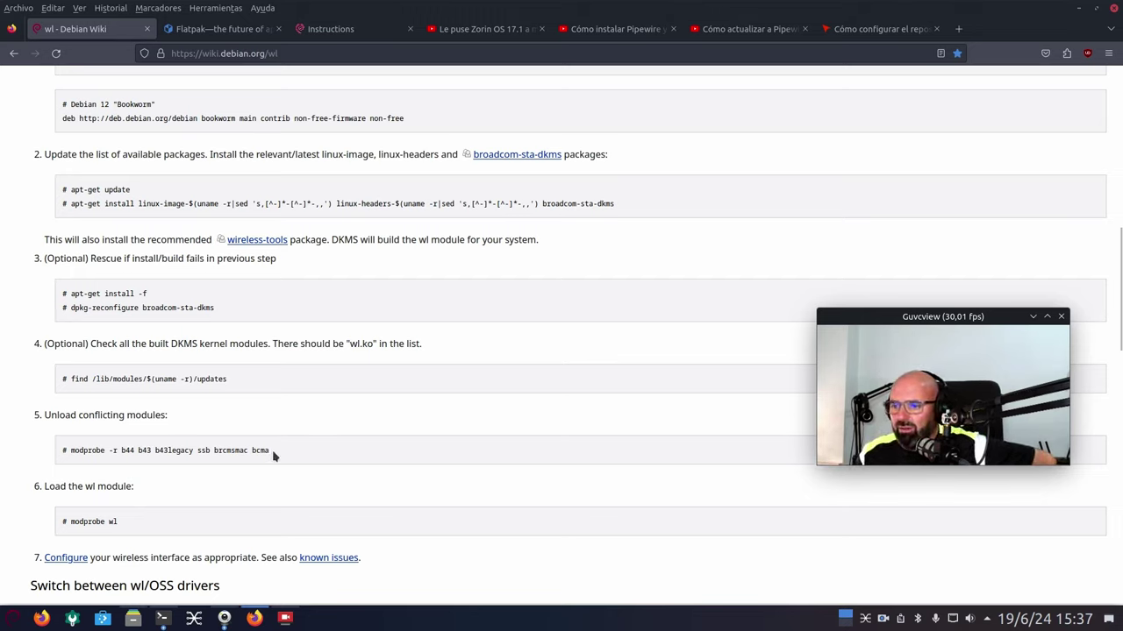
drag(271, 450, 70, 451)
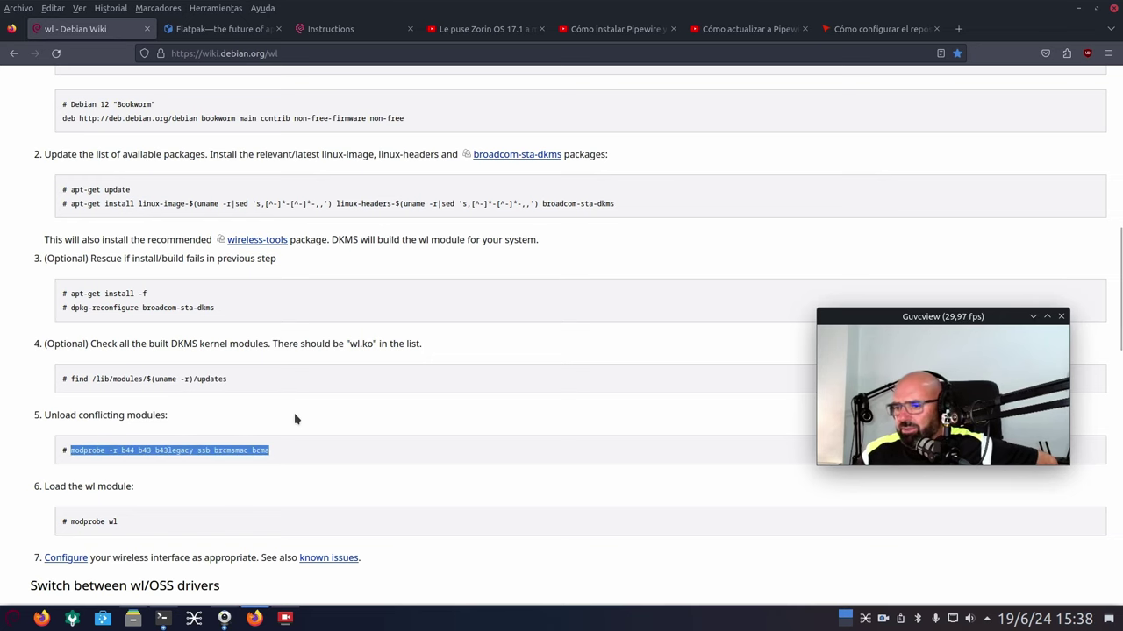
Highlight the "modprobe wl" command in the wiki's step for loading the wl module.
scroll(295, 420, down, 4)
click(232, 356)
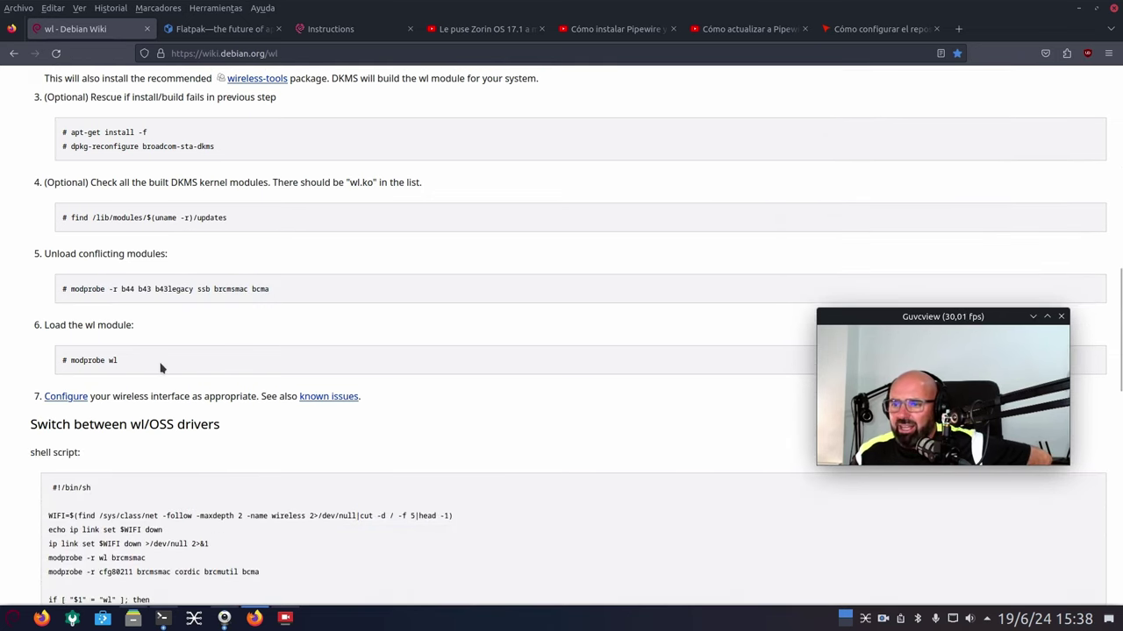
drag(133, 368, 73, 371)
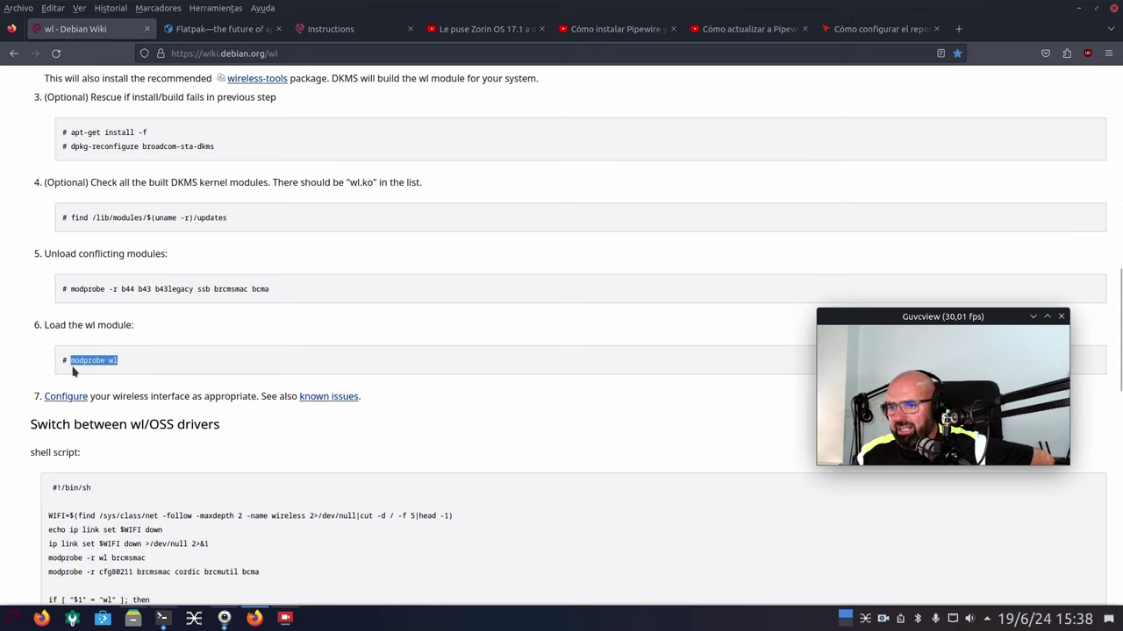
click(194, 361)
Highlight the Known Issues heading and its power-management fixes, including "iwconfig wlan0 power off", and show the Supported Devices list.
scroll(193, 360, down, 6)
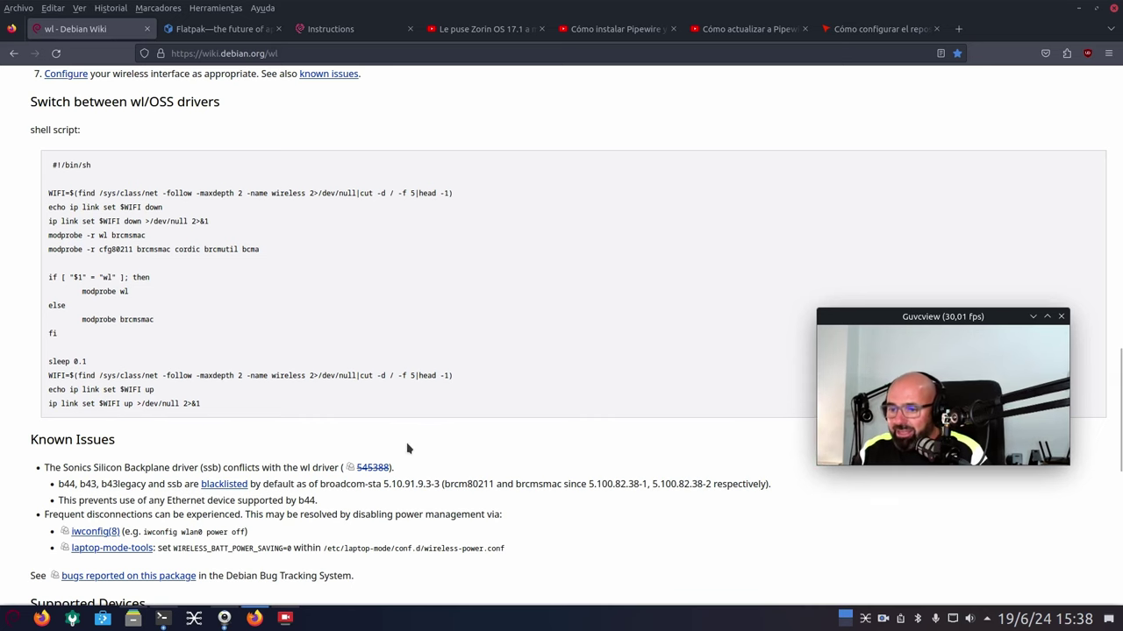
scroll(133, 454, down, 2)
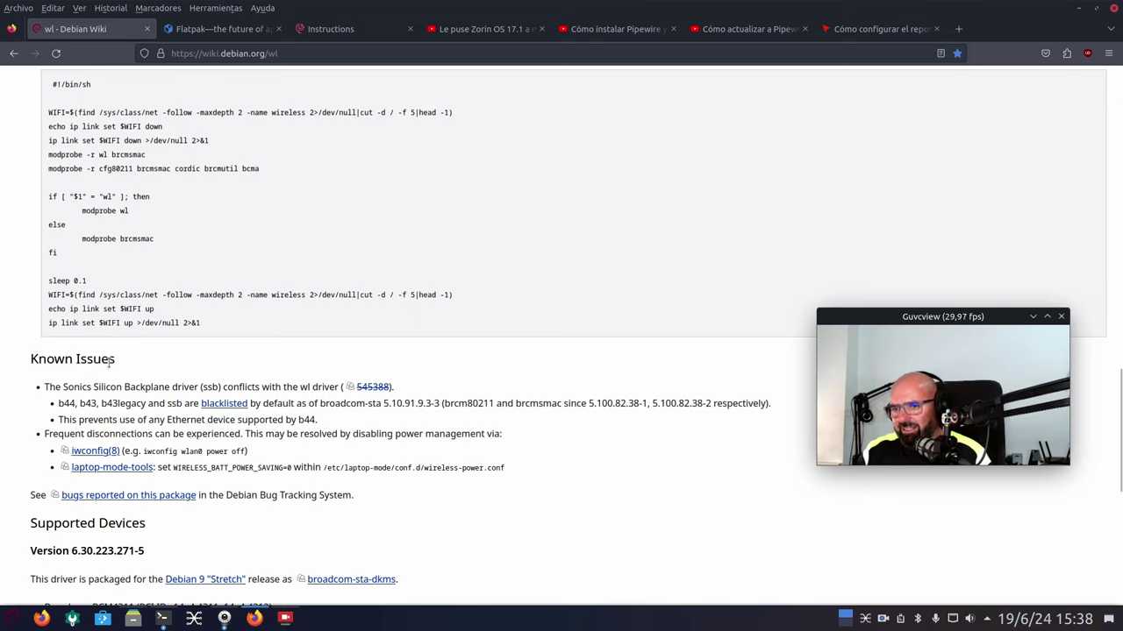
drag(110, 360, 31, 360)
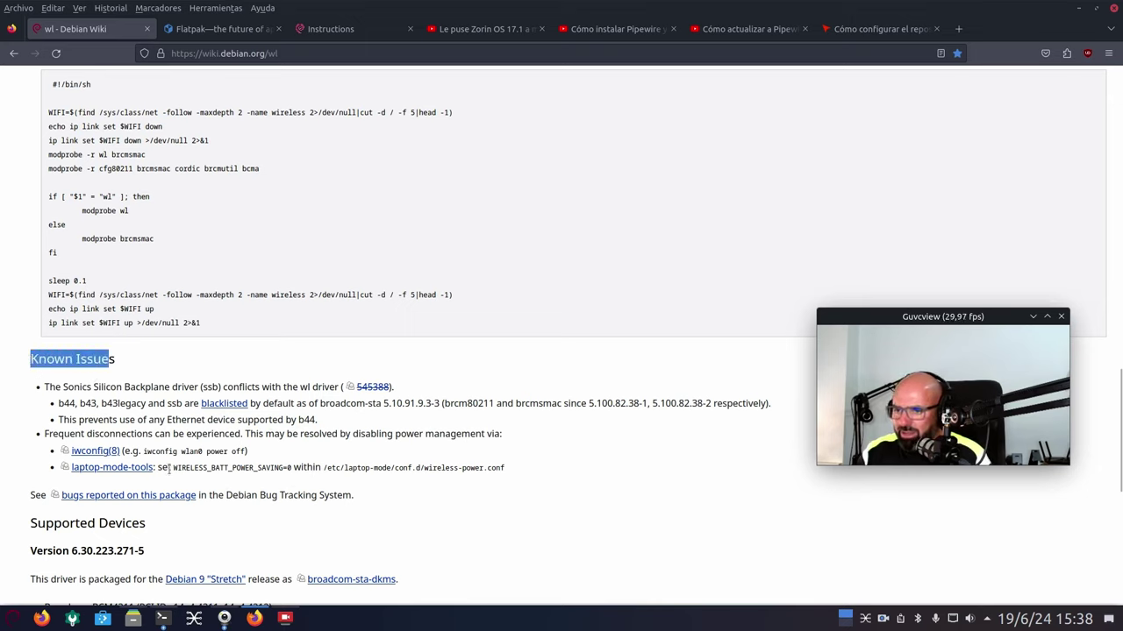
drag(508, 474, 58, 448)
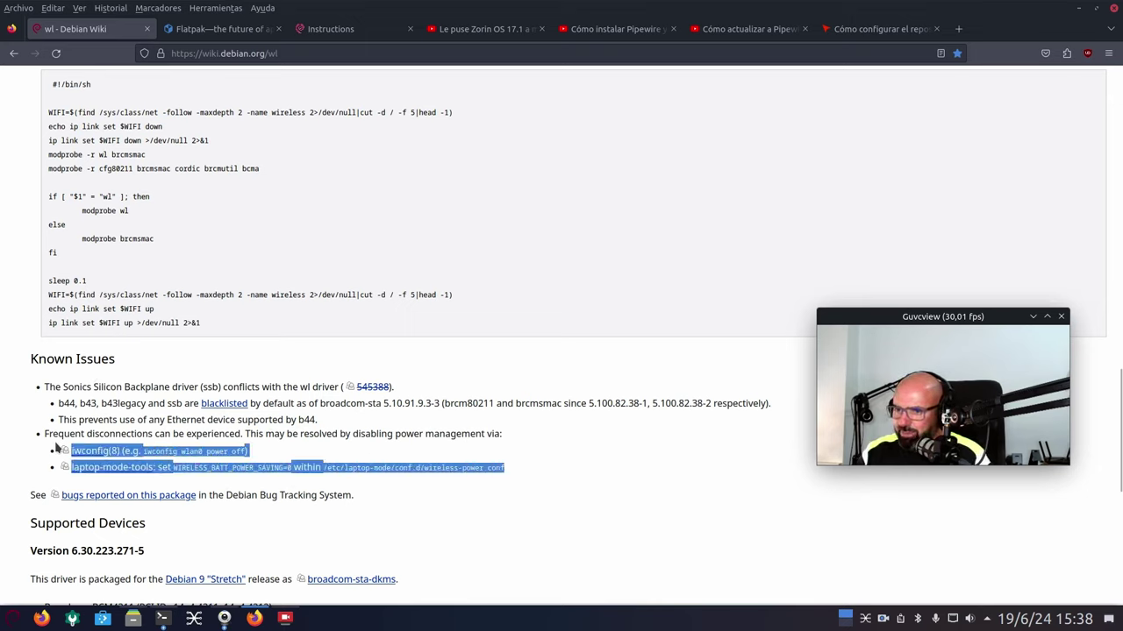
click(457, 476)
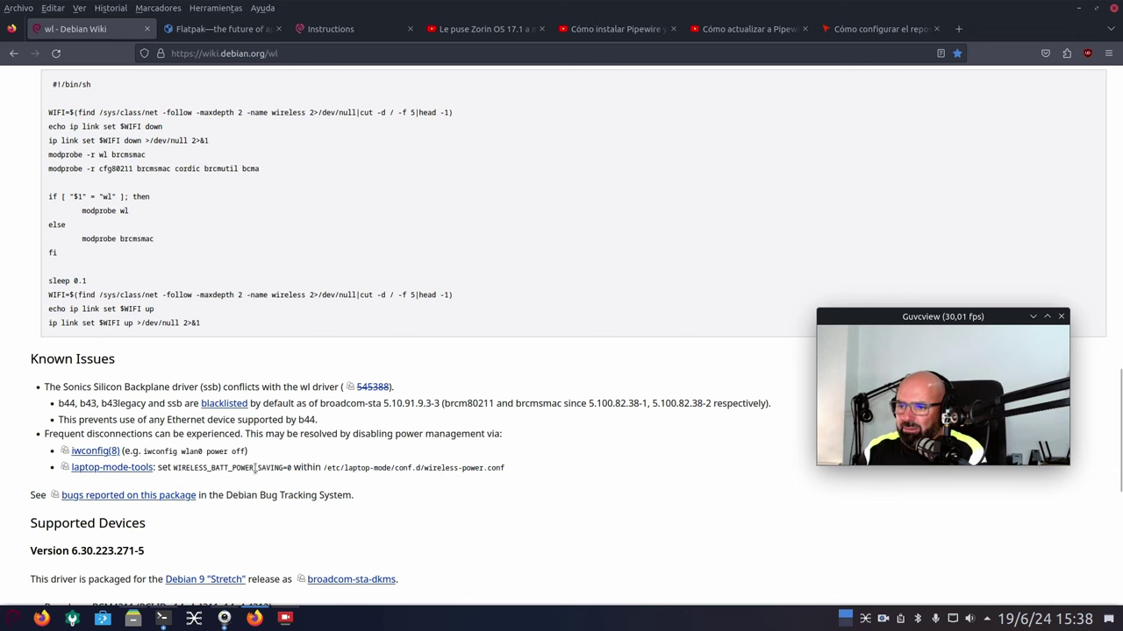
drag(256, 453, 156, 449)
scroll(270, 463, down, 4)
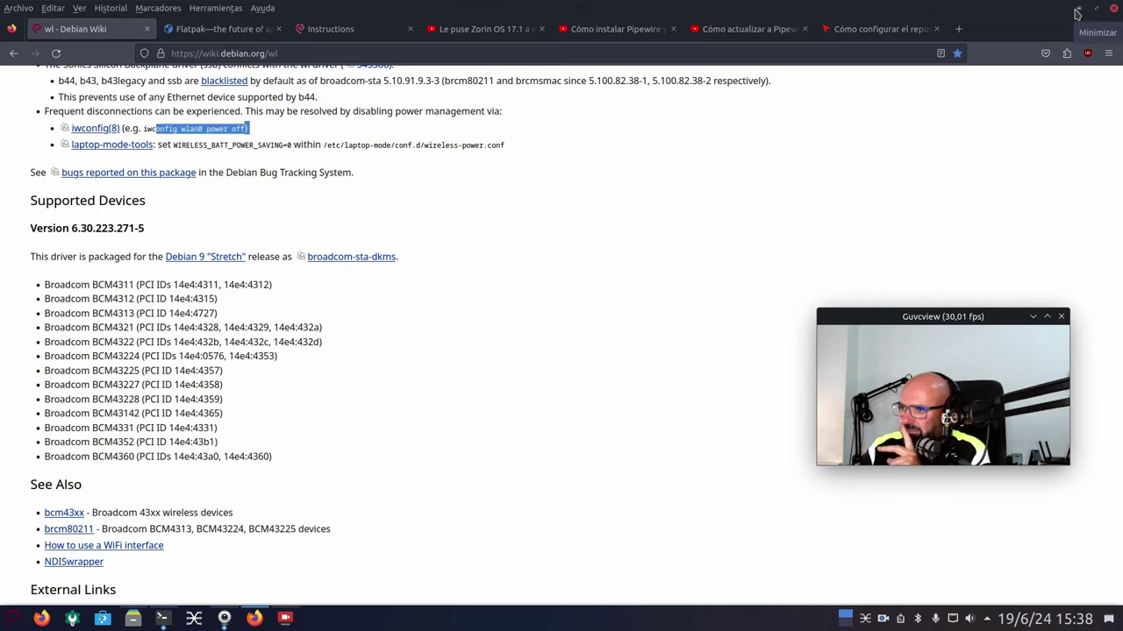
Open a new browser tab and show the Descargas folder in the Dolphin file manager.
click(957, 29)
click(133, 618)
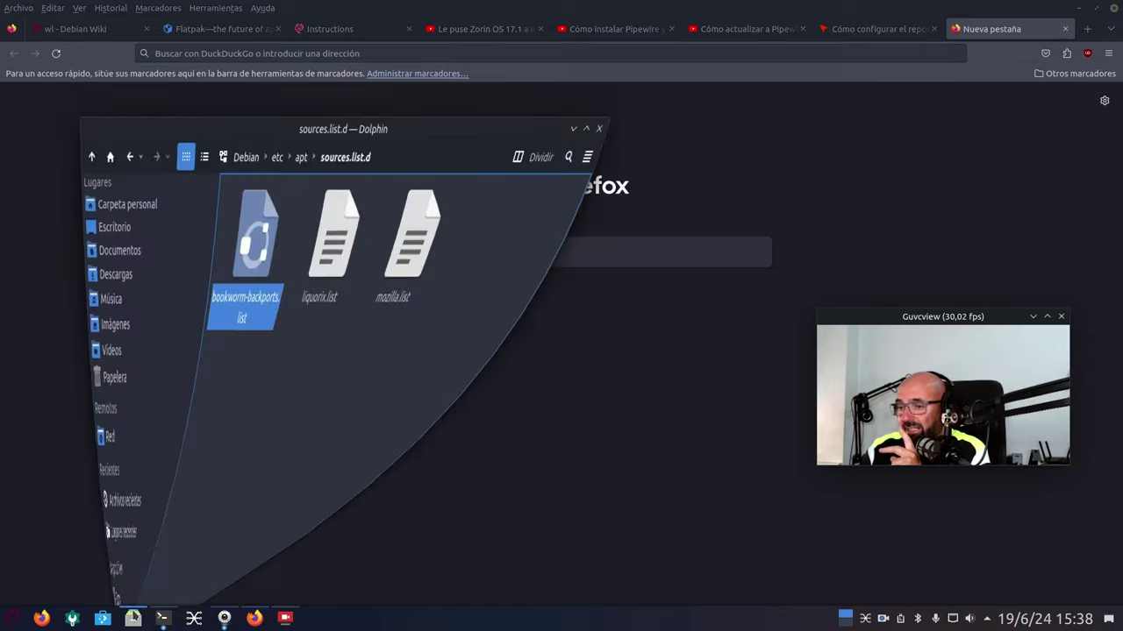
click(122, 183)
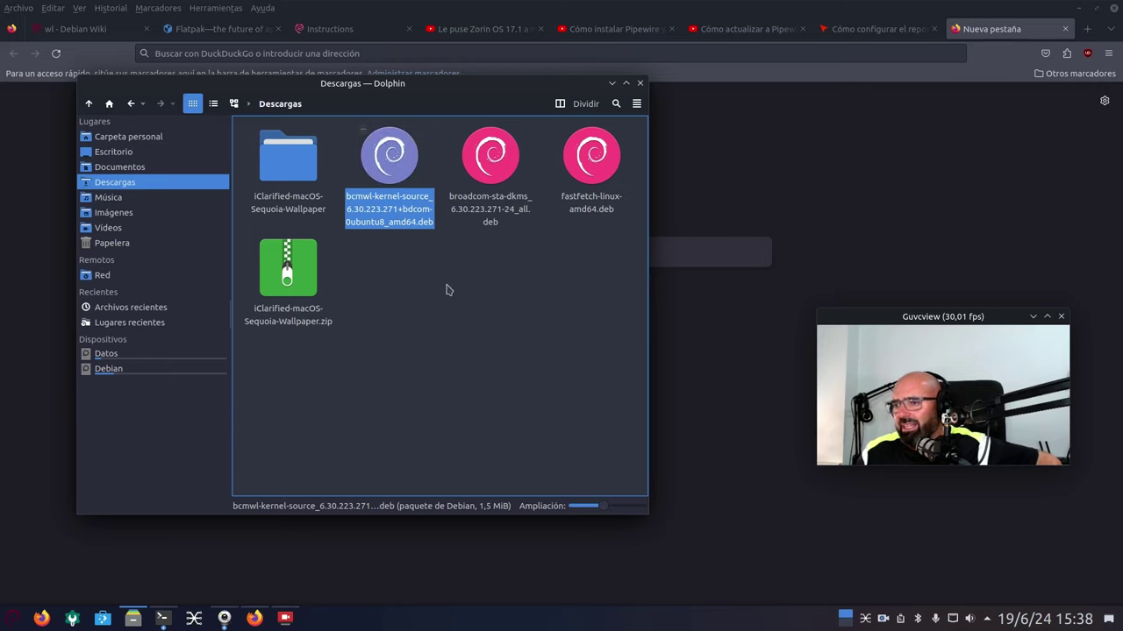
Point out the bcmwl-kernel-source and broadcom-sta-dkms .deb packages in Descargas by selecting them alternately, and clear the selection.
click(487, 167)
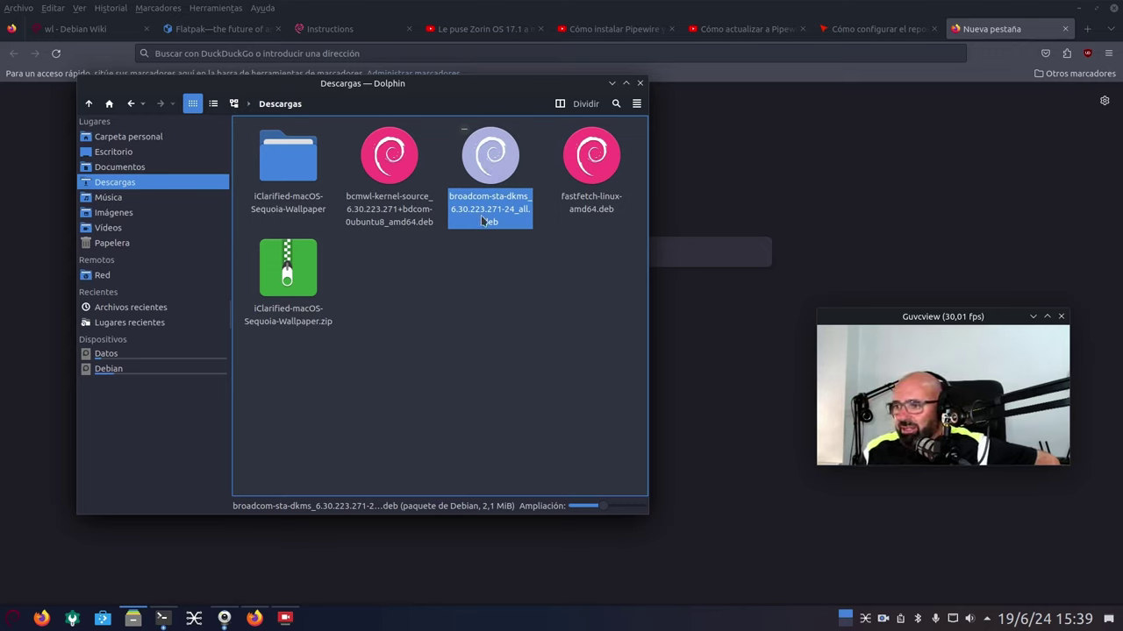
click(393, 178)
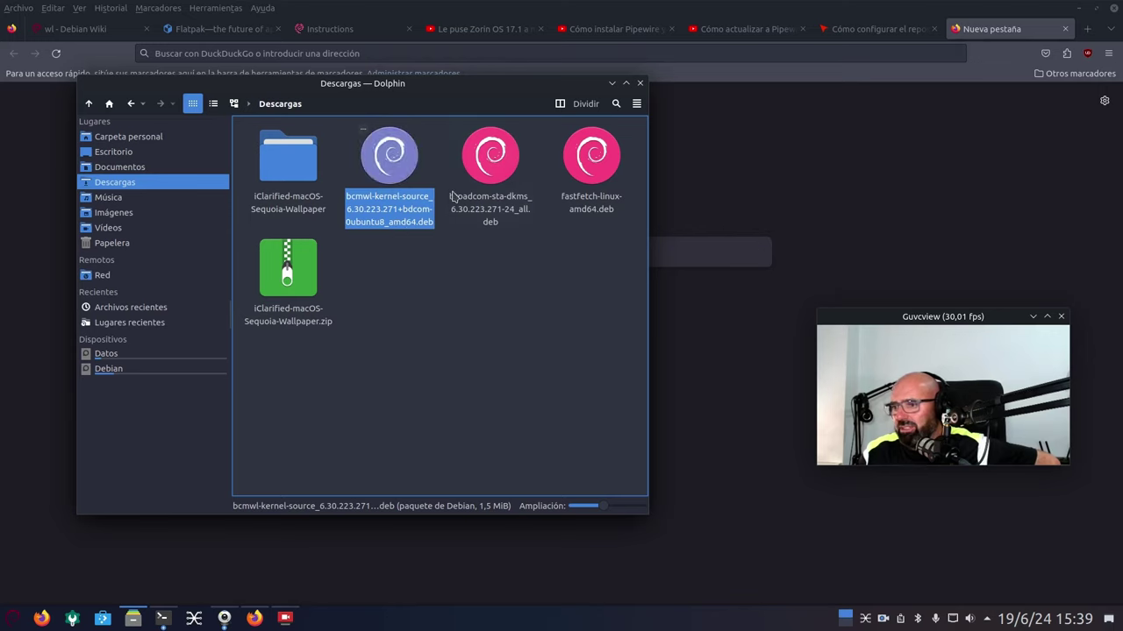
click(471, 173)
click(399, 164)
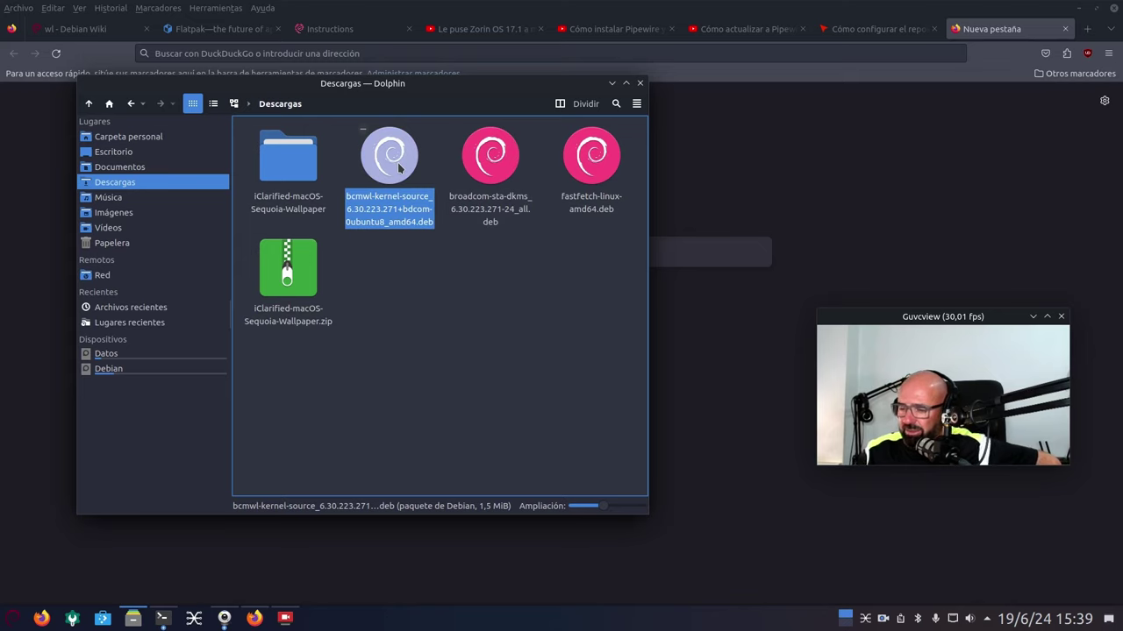
click(488, 173)
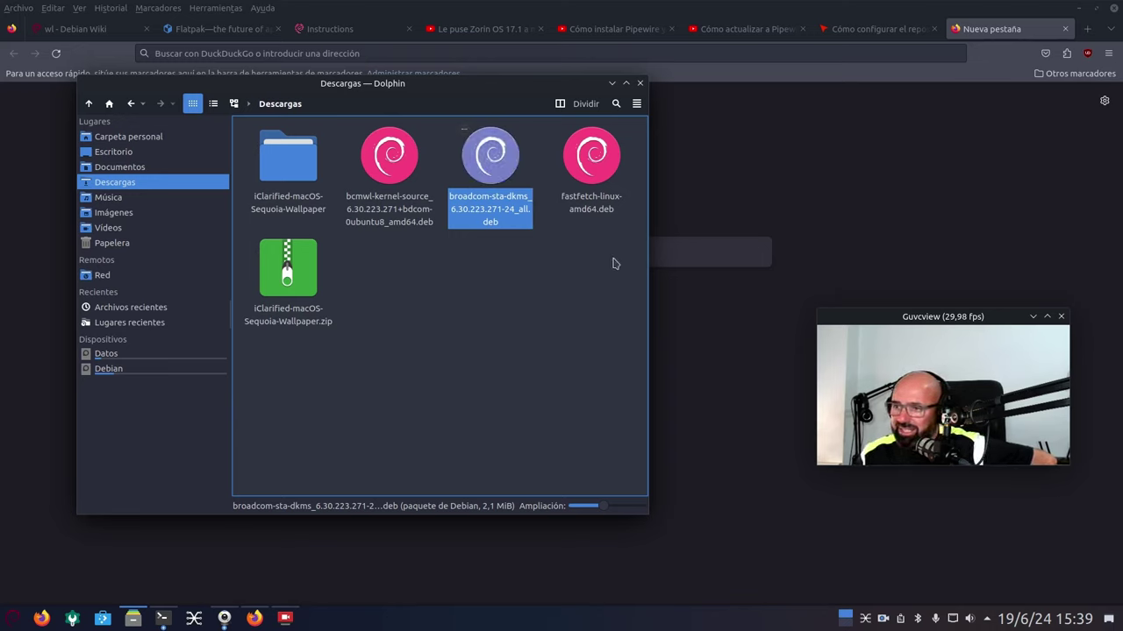
click(593, 360)
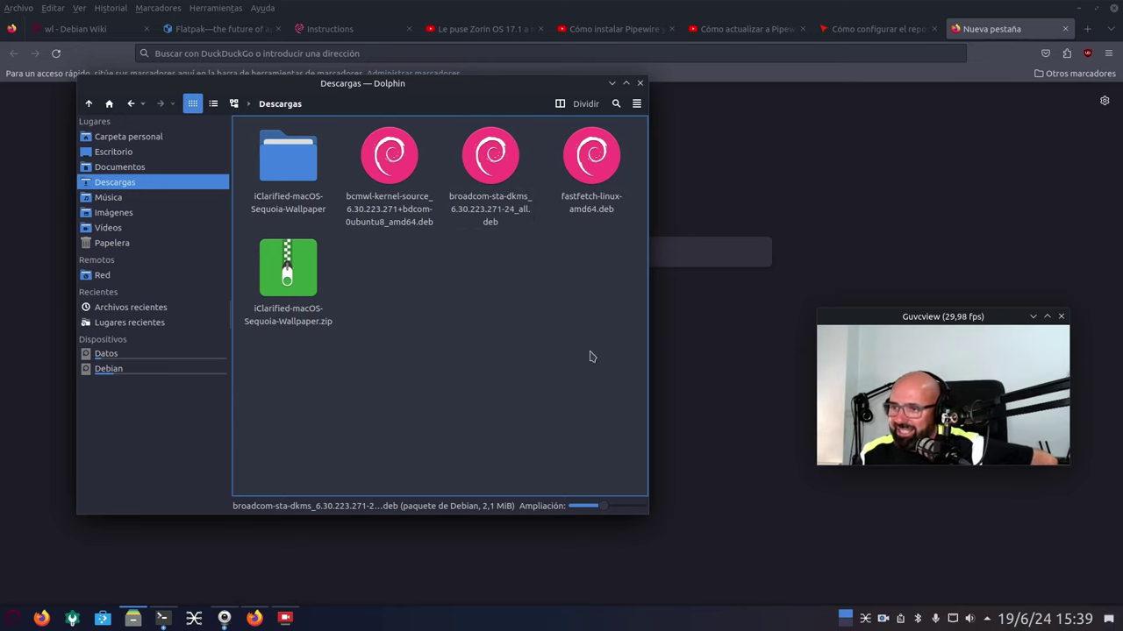
click(391, 176)
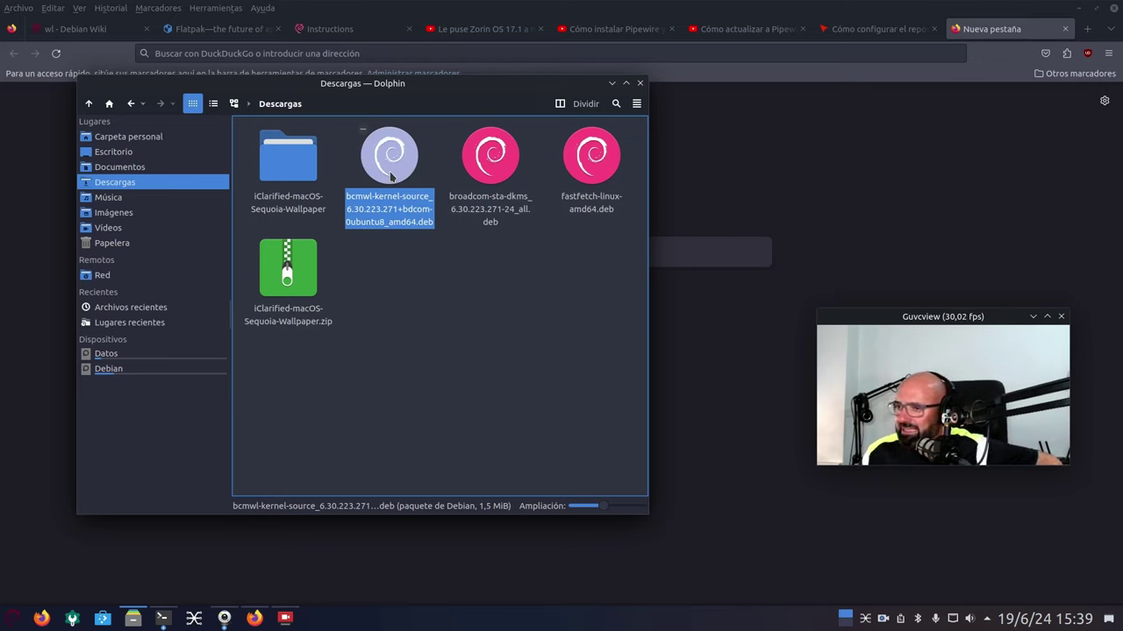
click(507, 165)
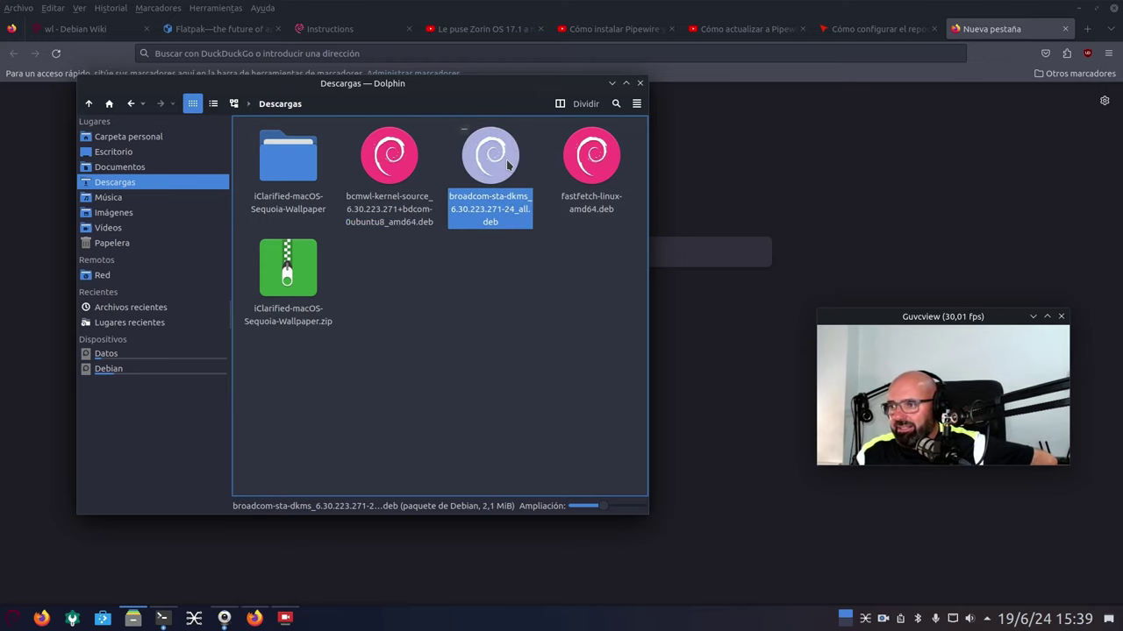
click(390, 381)
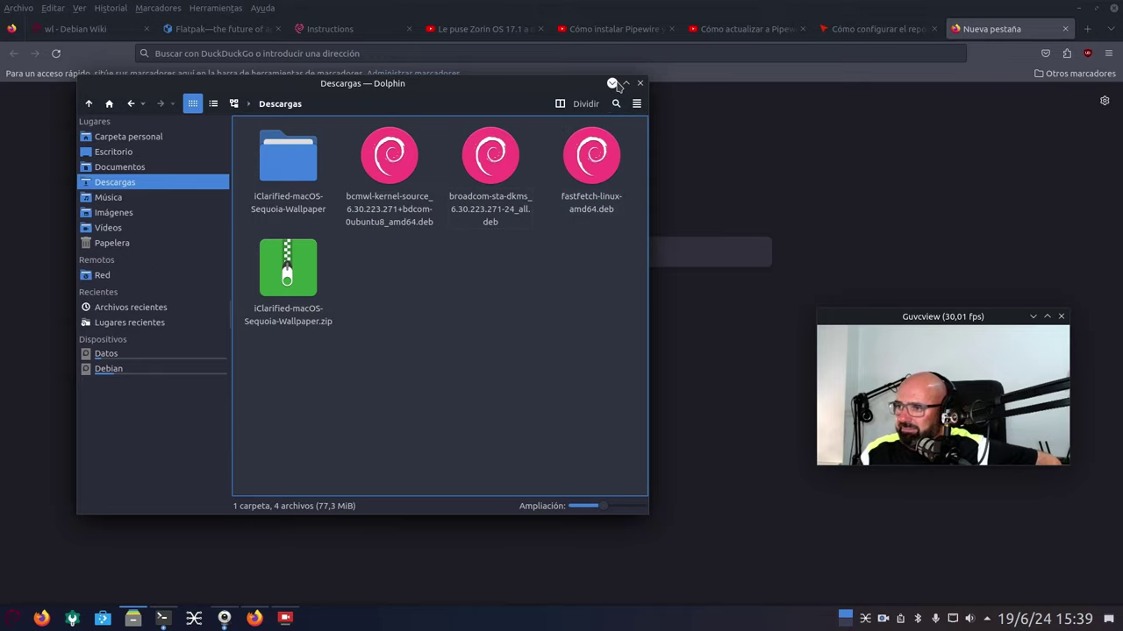
Minimise the Dolphin window and return to the Debian Wiki "wl" page in Firefox.
click(611, 82)
click(255, 617)
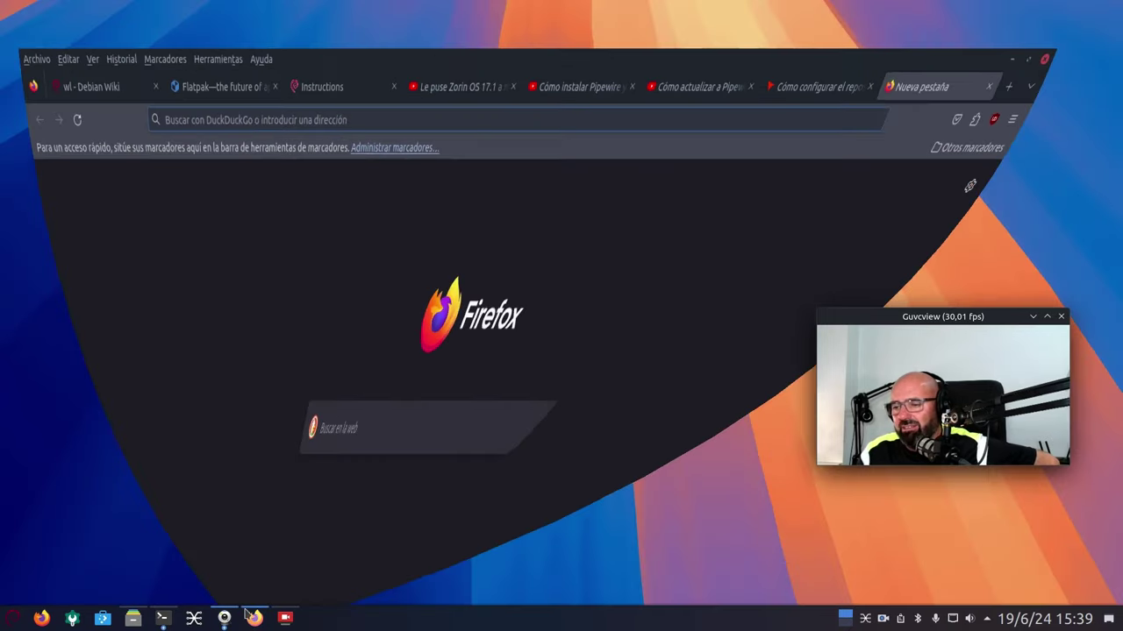
click(254, 617)
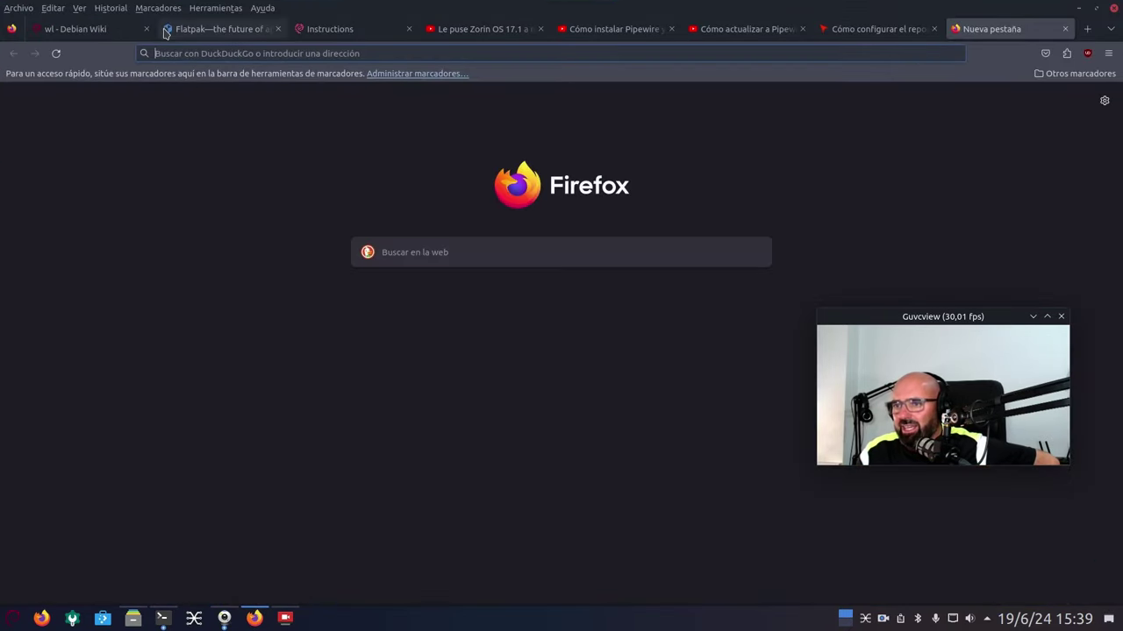
click(93, 30)
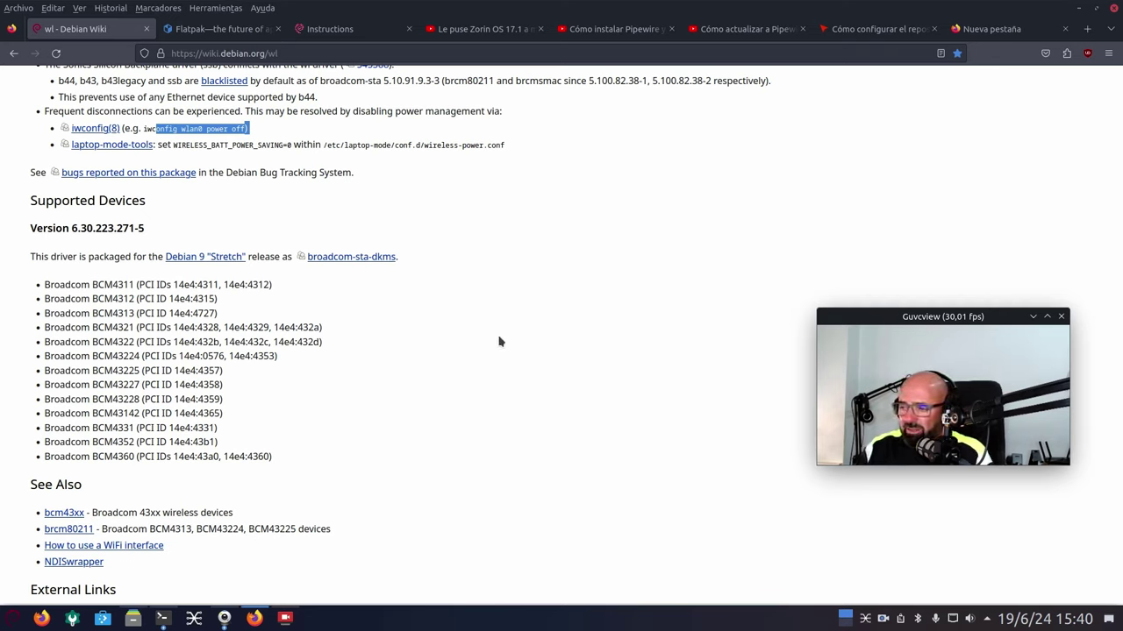
Minimise Firefox, bring up the SimpleScreenRecorder window, and move the Guvcview webcam window higher on the desktop.
click(1080, 8)
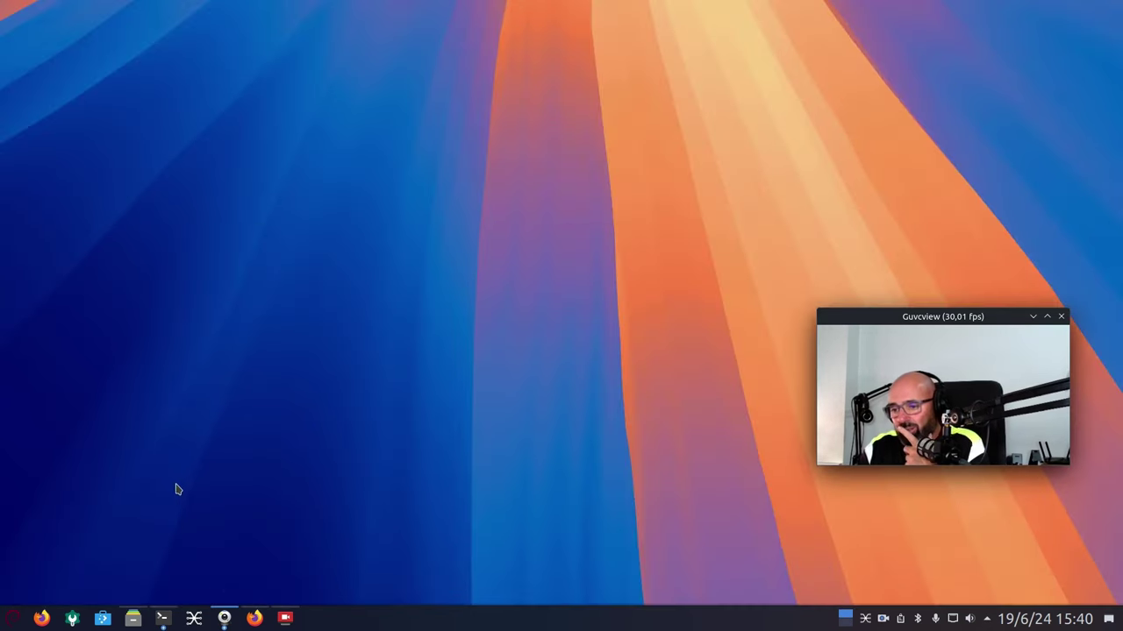
click(286, 617)
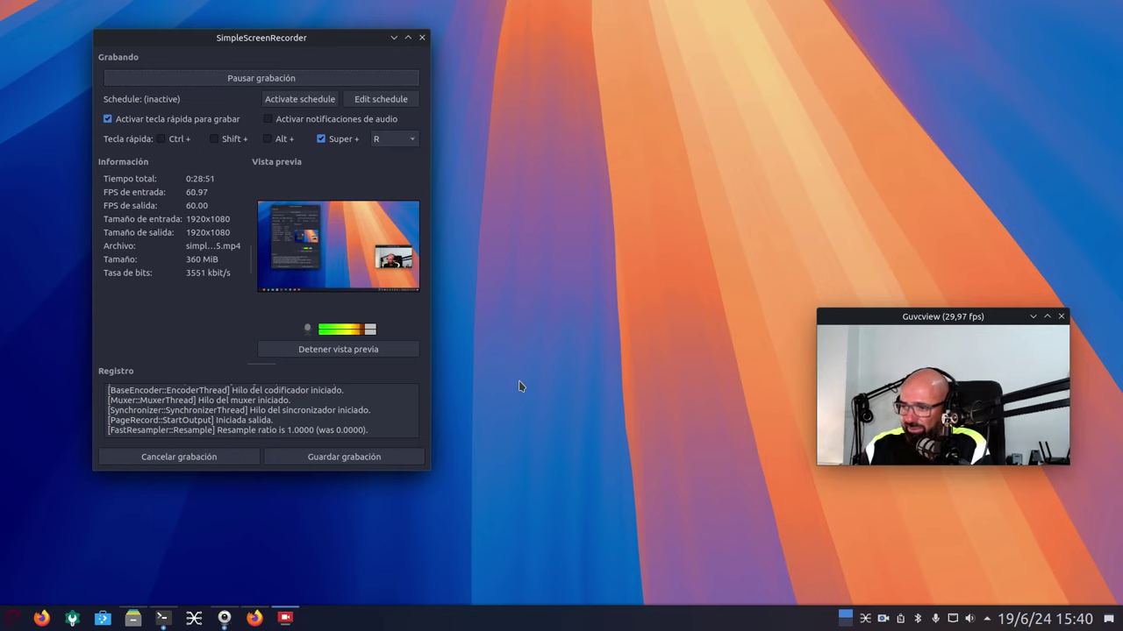
drag(926, 317, 937, 117)
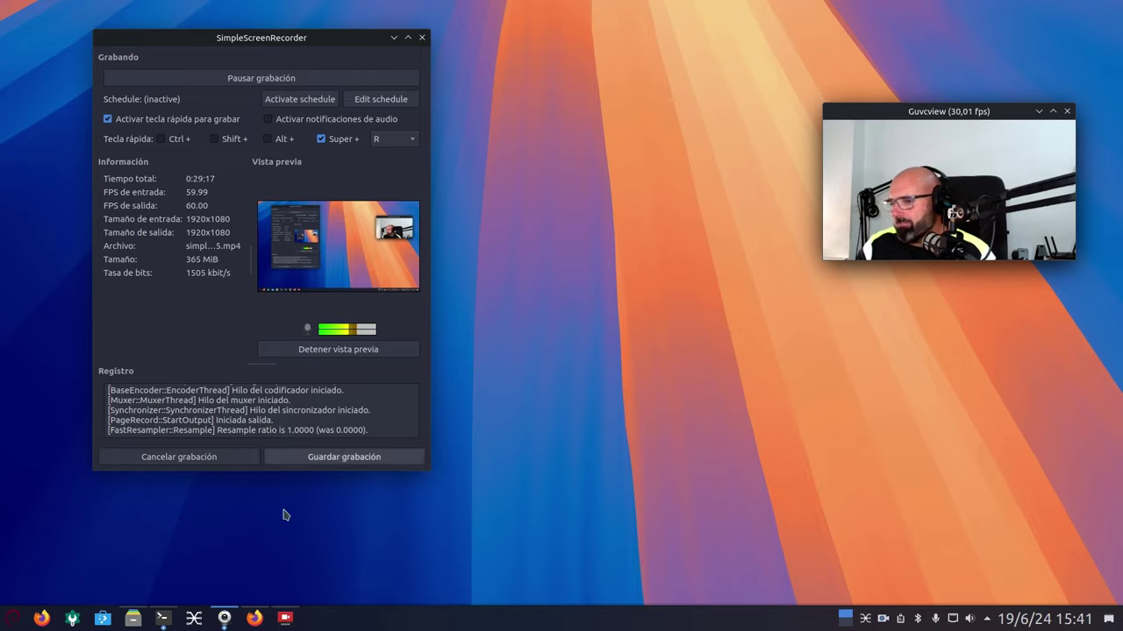
Show the Konsole window with the lspci output, switch to the fastfetch and inxi session, and minimise the window.
click(163, 618)
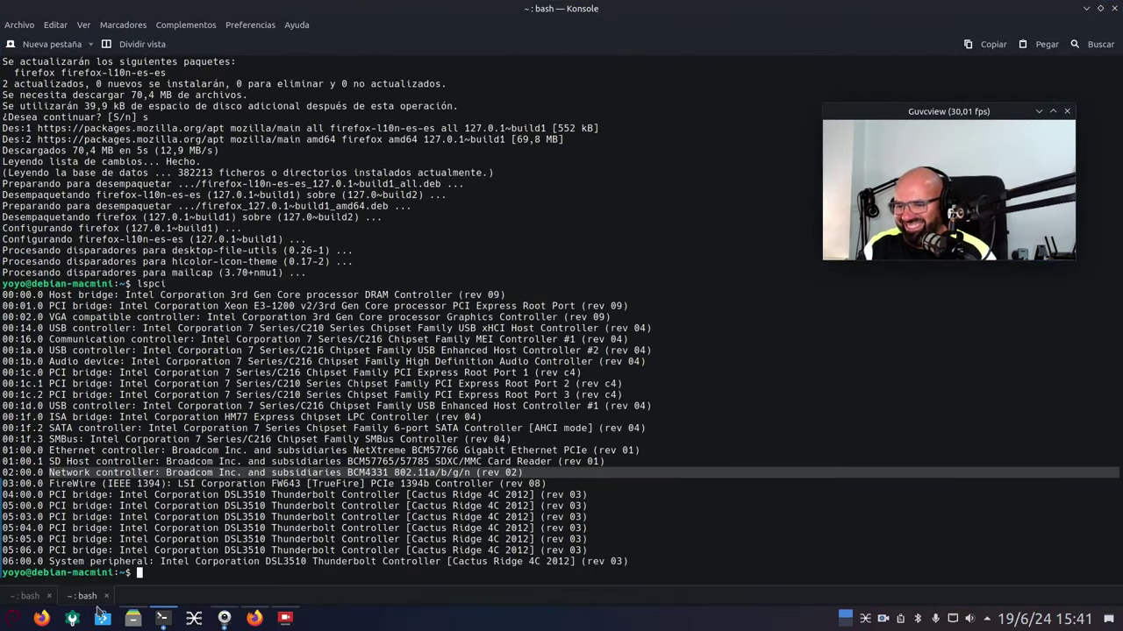
click(35, 598)
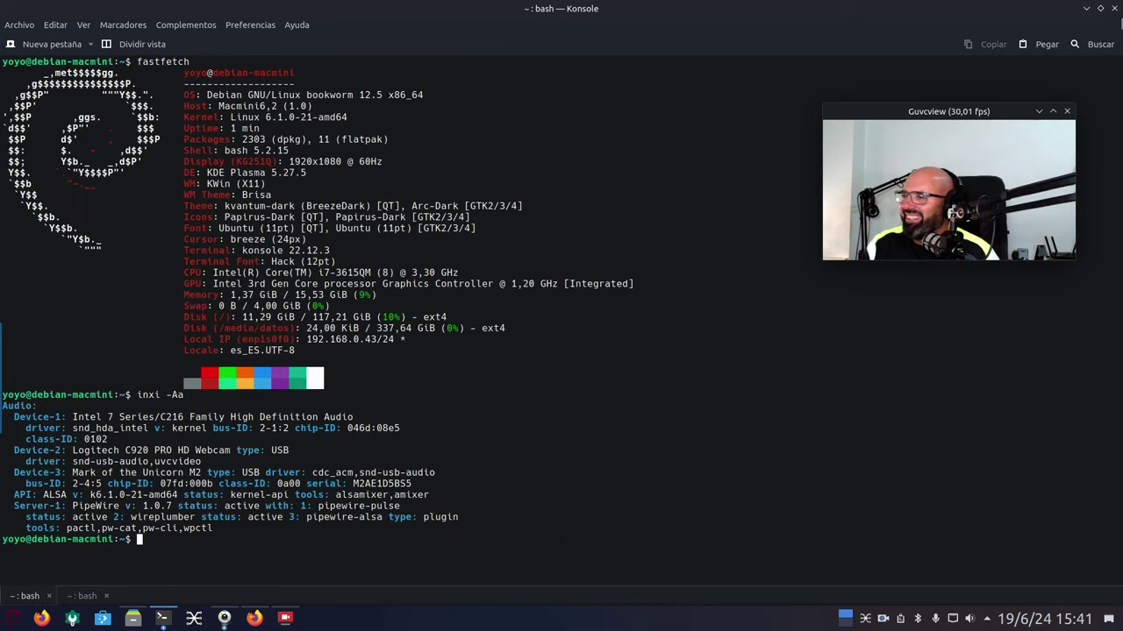
click(1086, 8)
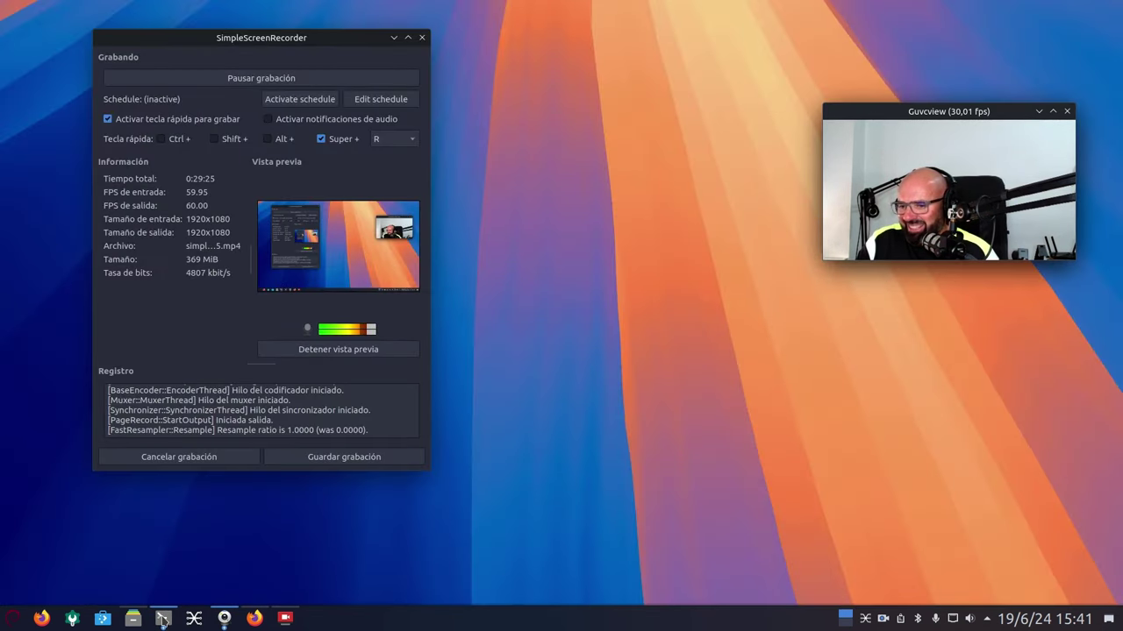
Show the htop session in the other Konsole window, move the Guvcview window lower, view the btop session, and minimise Konsole.
mouse_move(163, 619)
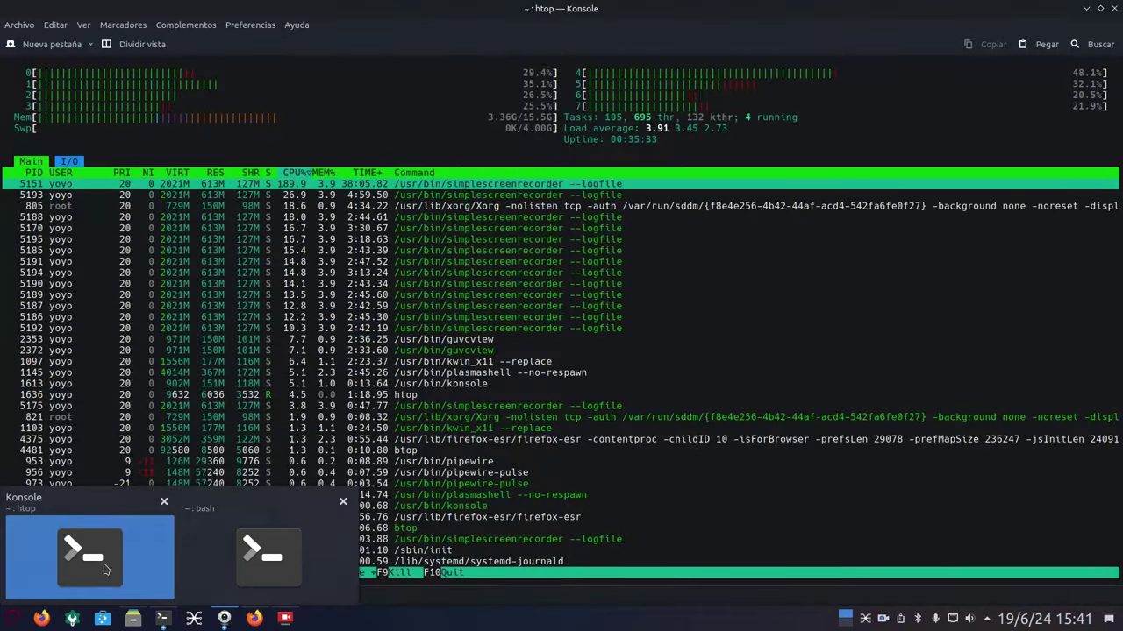
click(83, 562)
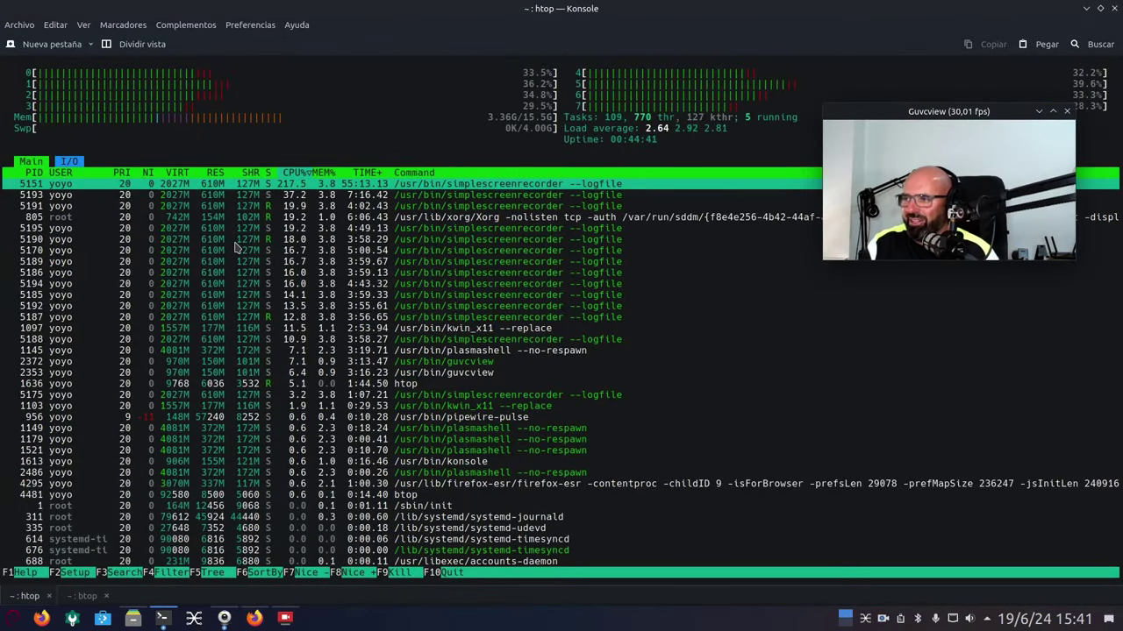
drag(926, 114, 940, 255)
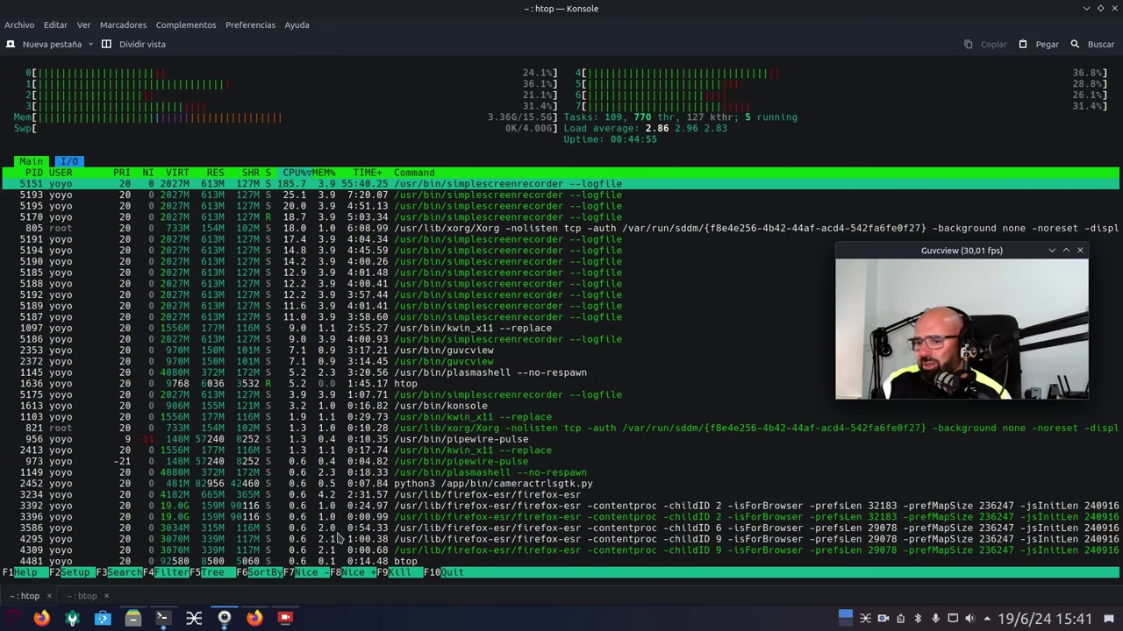
click(95, 597)
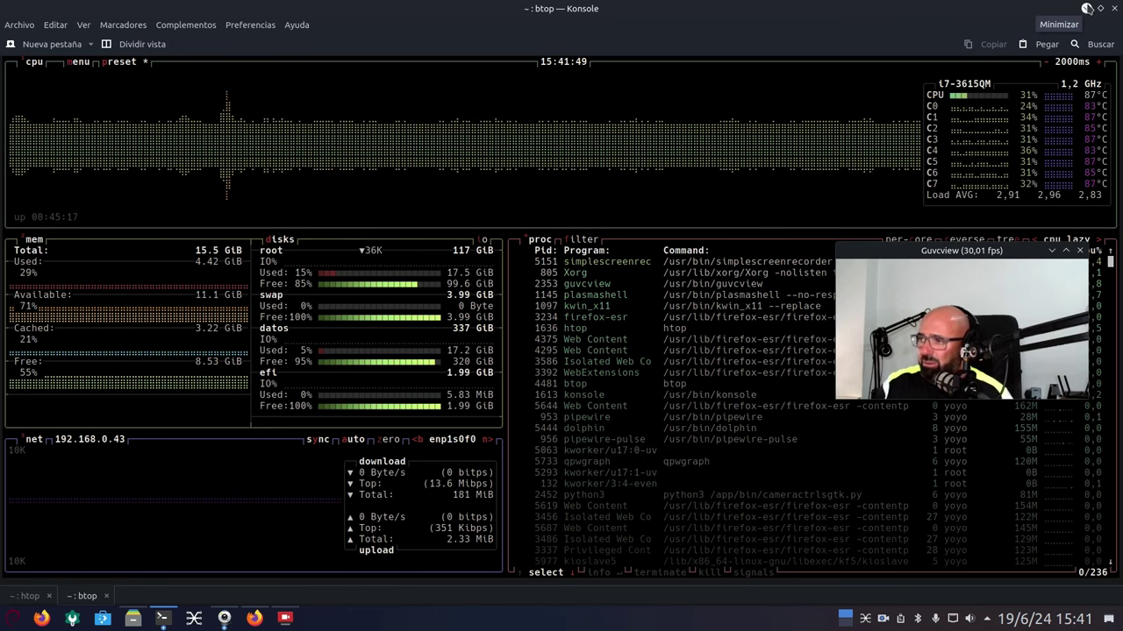
click(1087, 8)
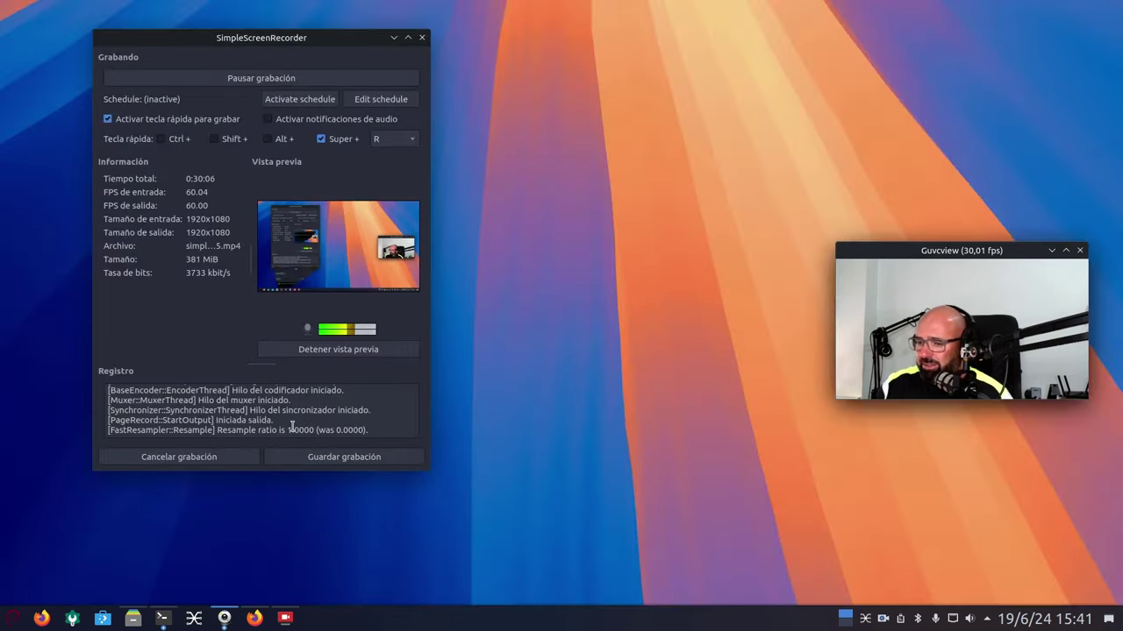
Open and close Preferencias del sistema, and show the Acerca de este sistema page in Centro de información, moving its window away from the screen edge.
click(72, 619)
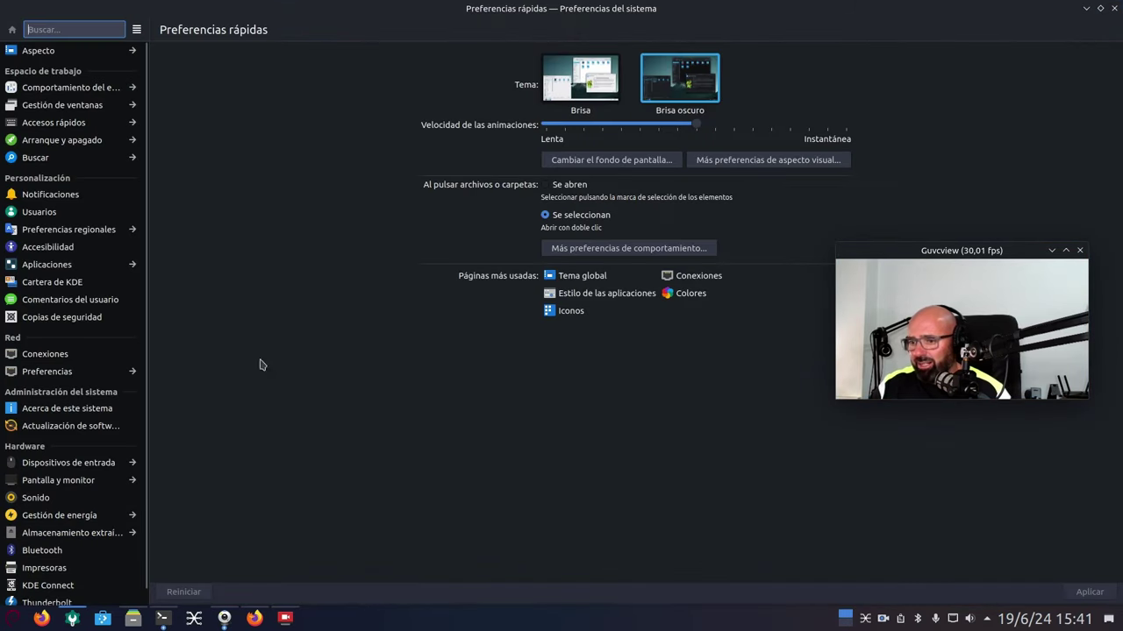
click(1114, 8)
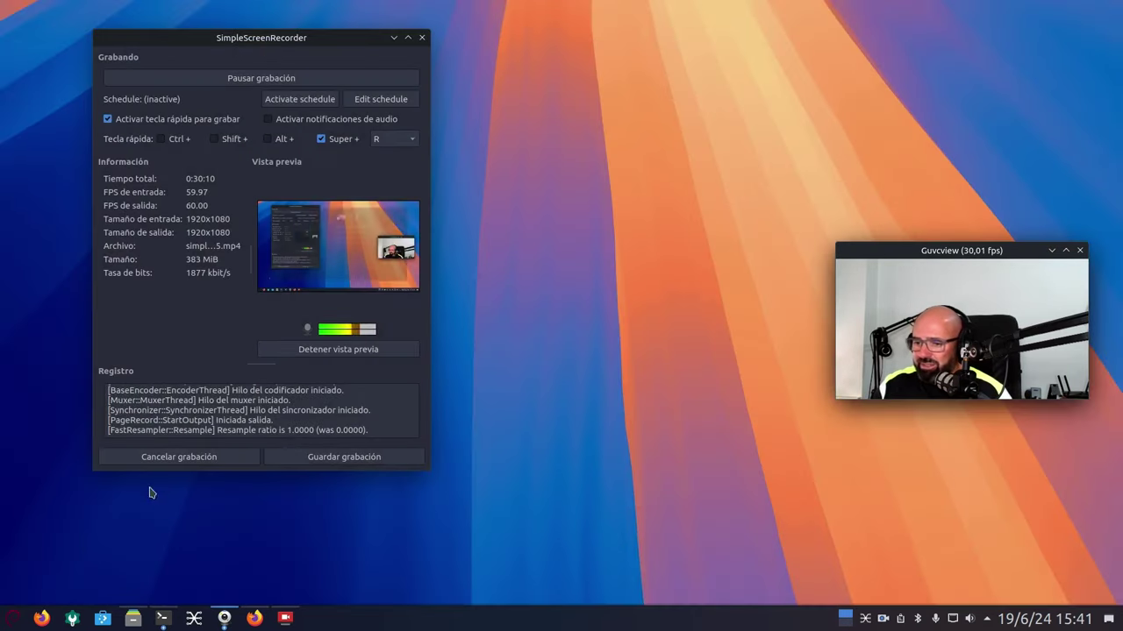
click(5, 625)
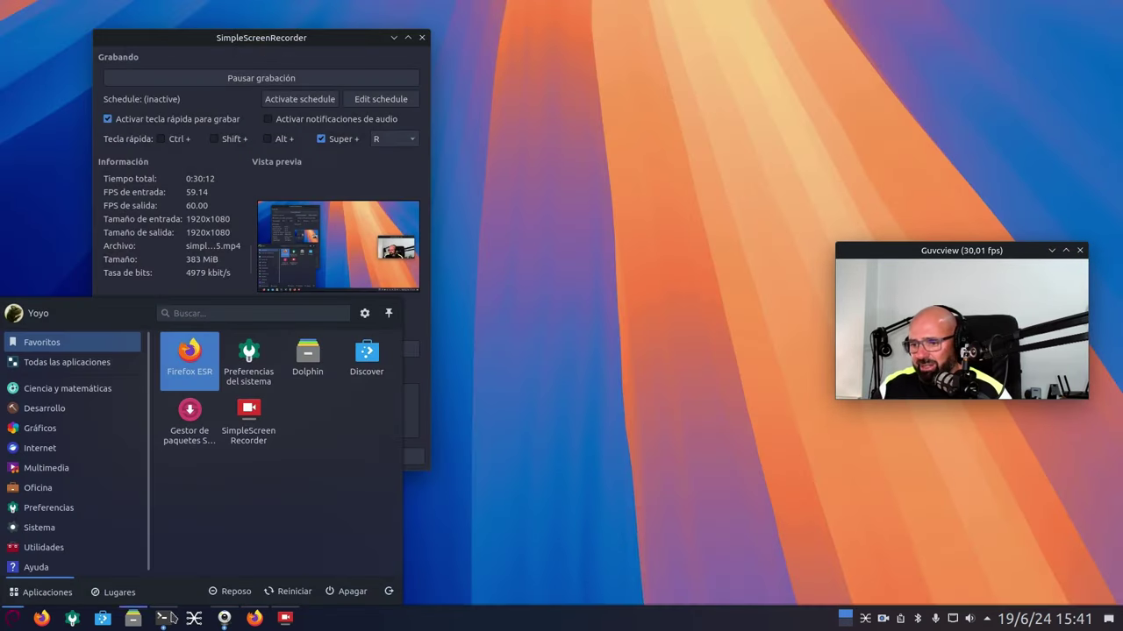
click(113, 595)
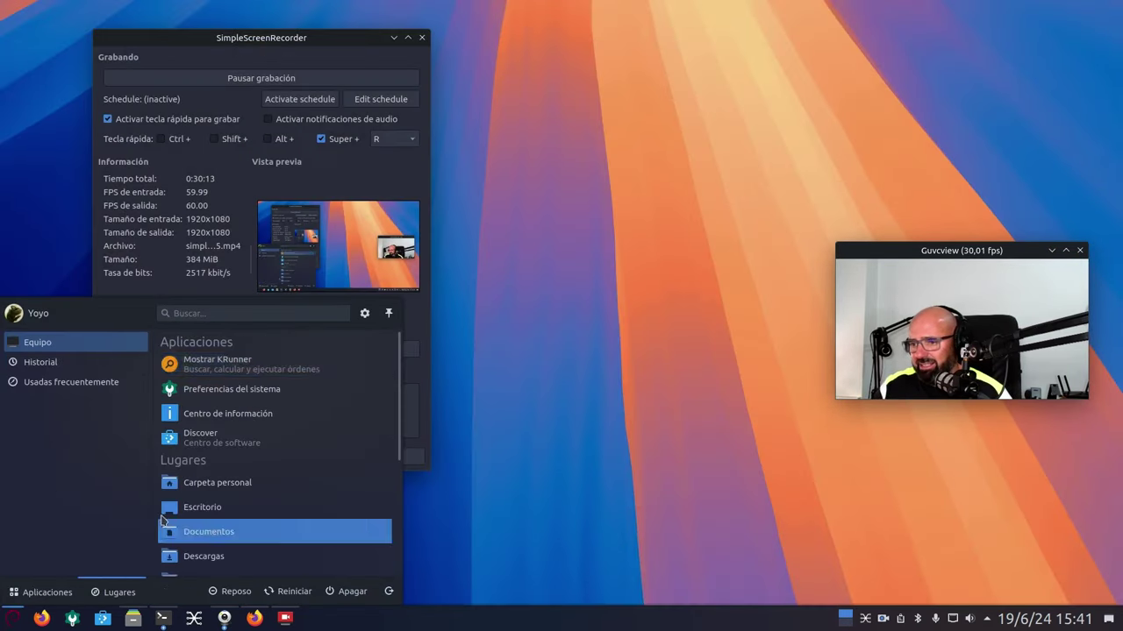
click(248, 423)
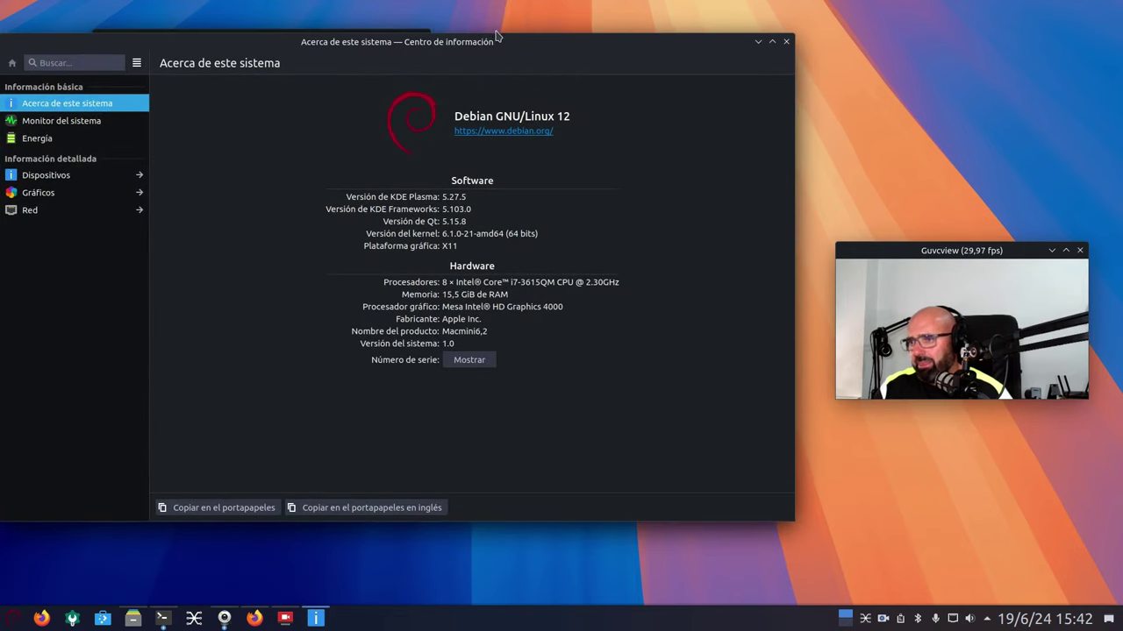
drag(502, 56, 526, 70)
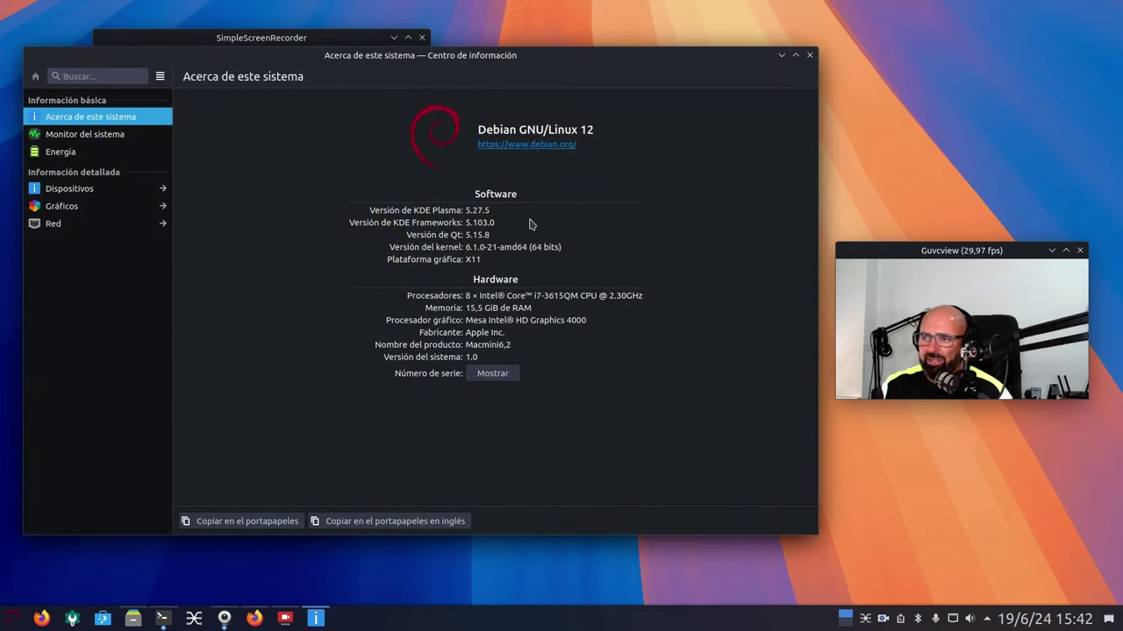
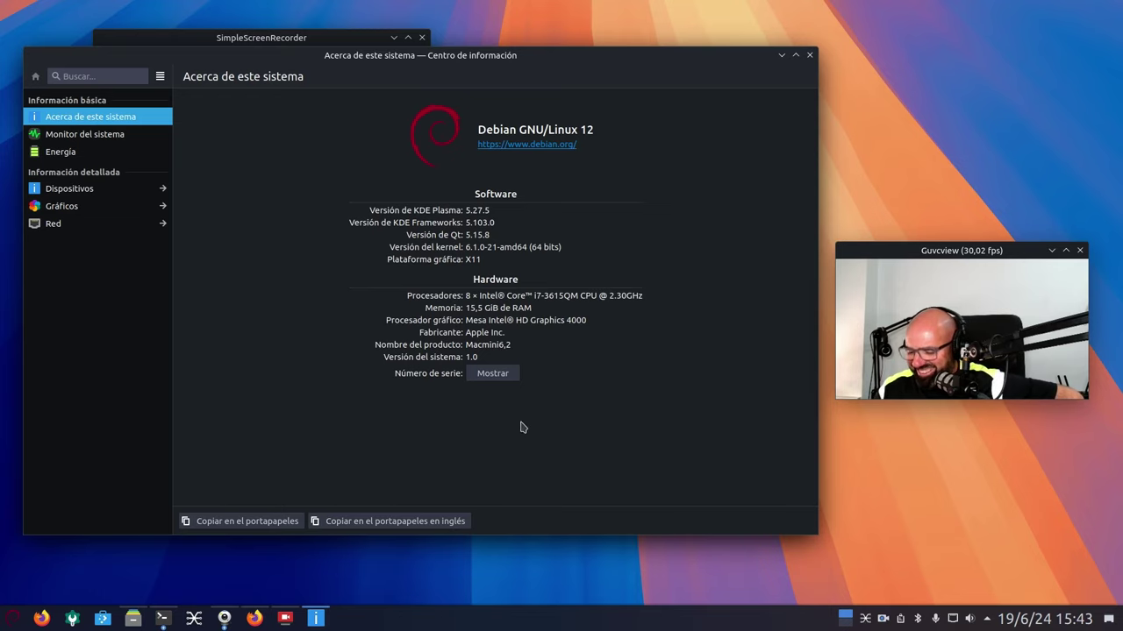
Minimise Centro de información, point out simplescreenrecorder-2024-06-19_15.11.45.mp4 in the Vídeos folder in Dolphin, and minimise Dolphin.
click(780, 54)
drag(247, 48, 284, 70)
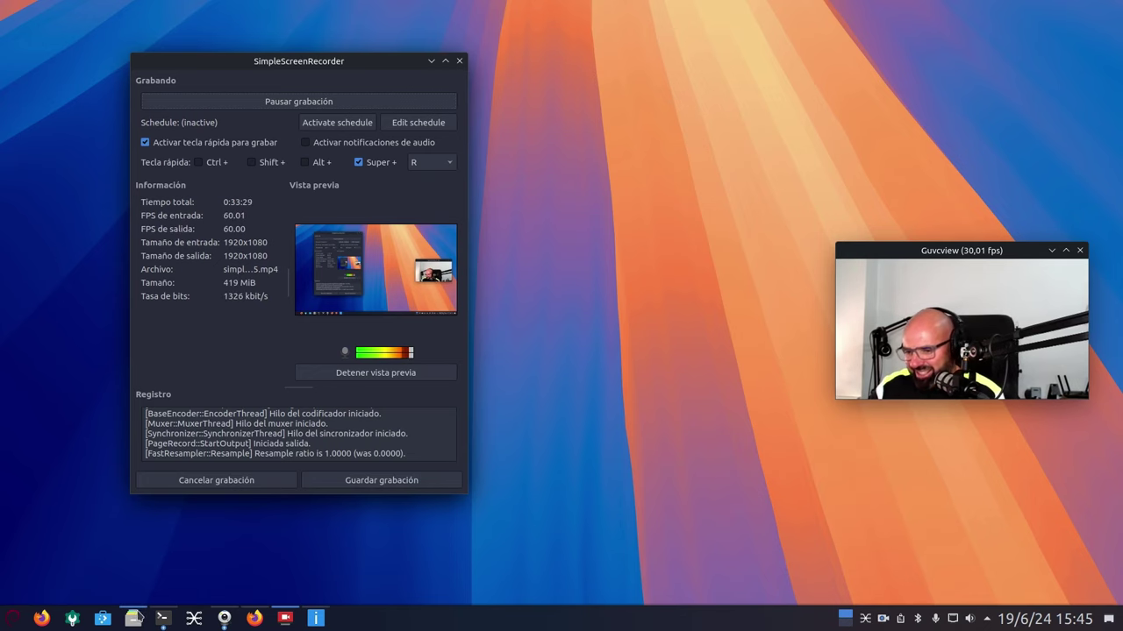
click(132, 618)
click(140, 229)
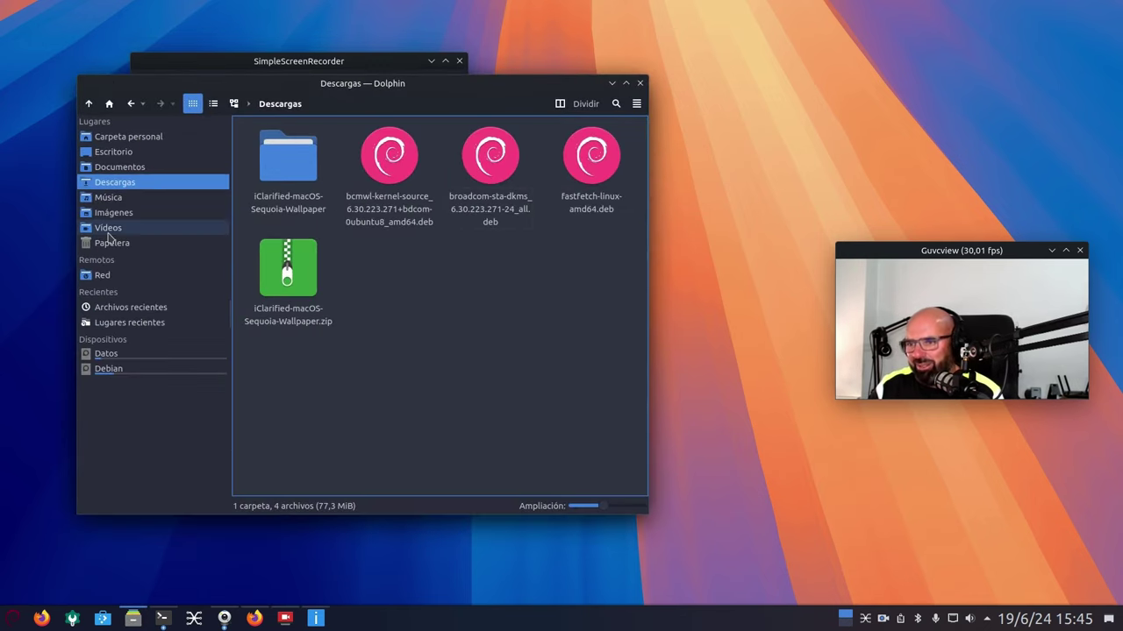
click(305, 177)
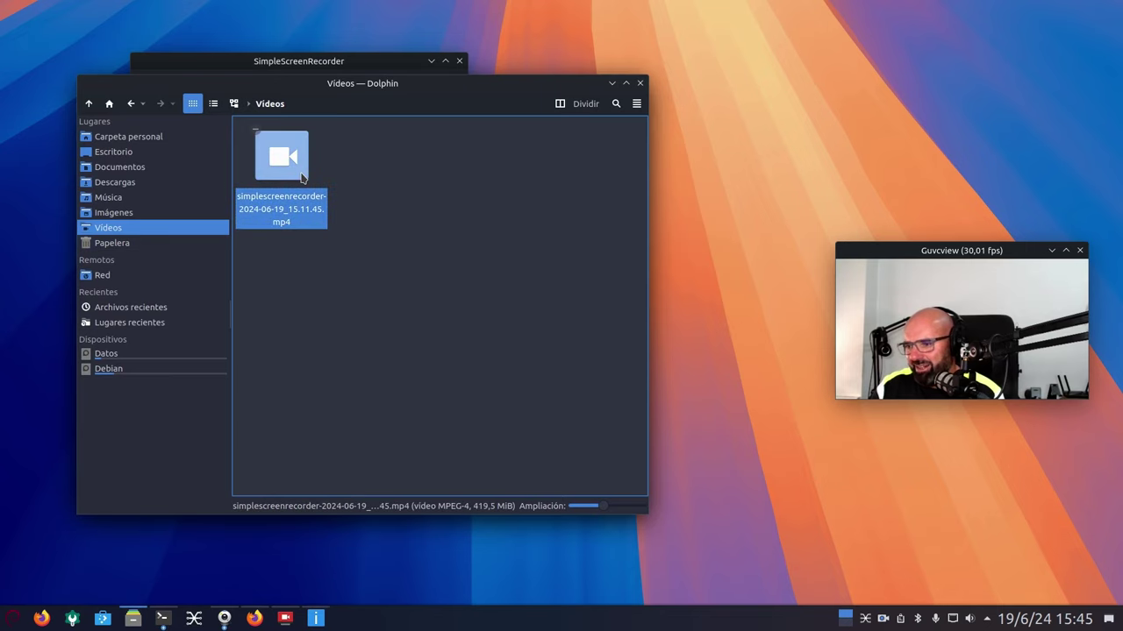
click(611, 82)
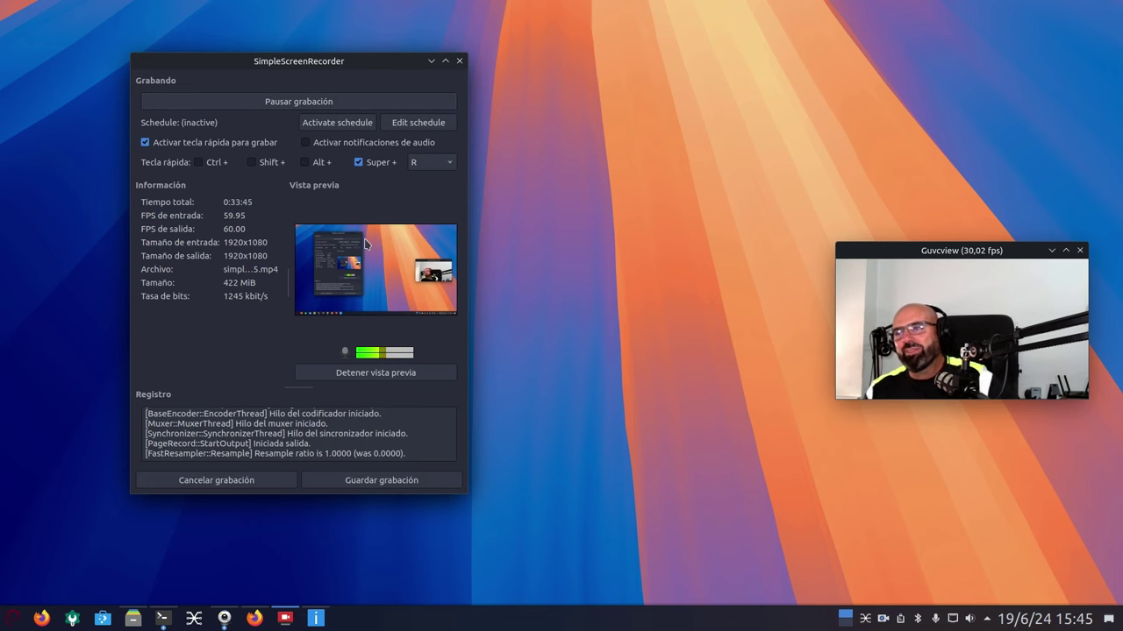
Reposition the SimpleScreenRecorder window near the desktop's upper-left corner and close the Dolphin window showing Vídeos.
drag(268, 63, 357, 60)
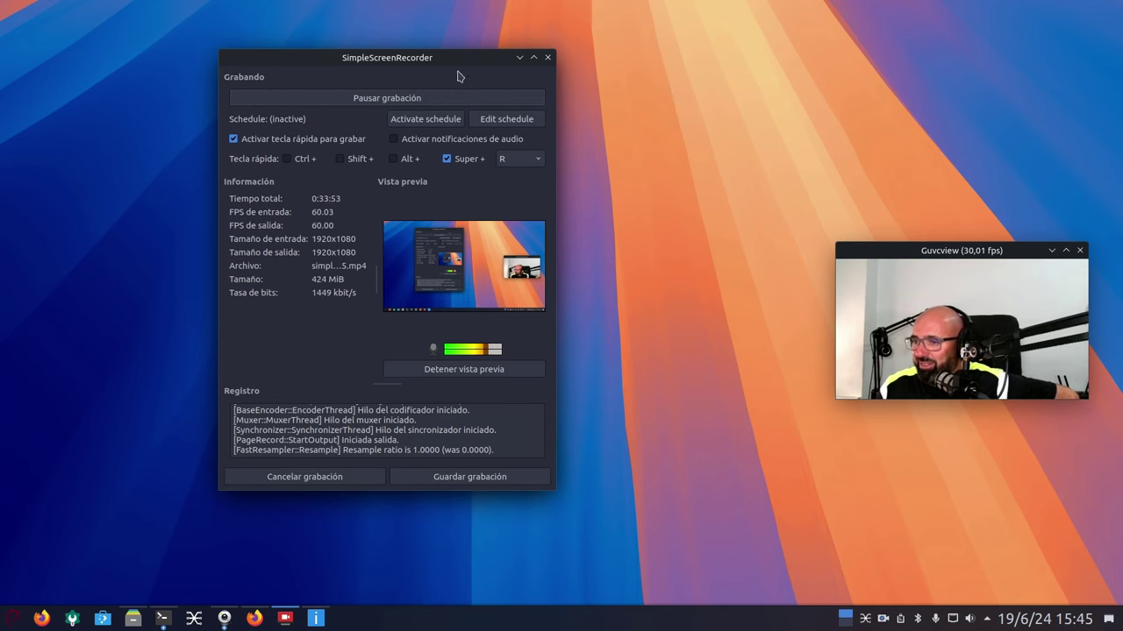
drag(456, 55, 298, 41)
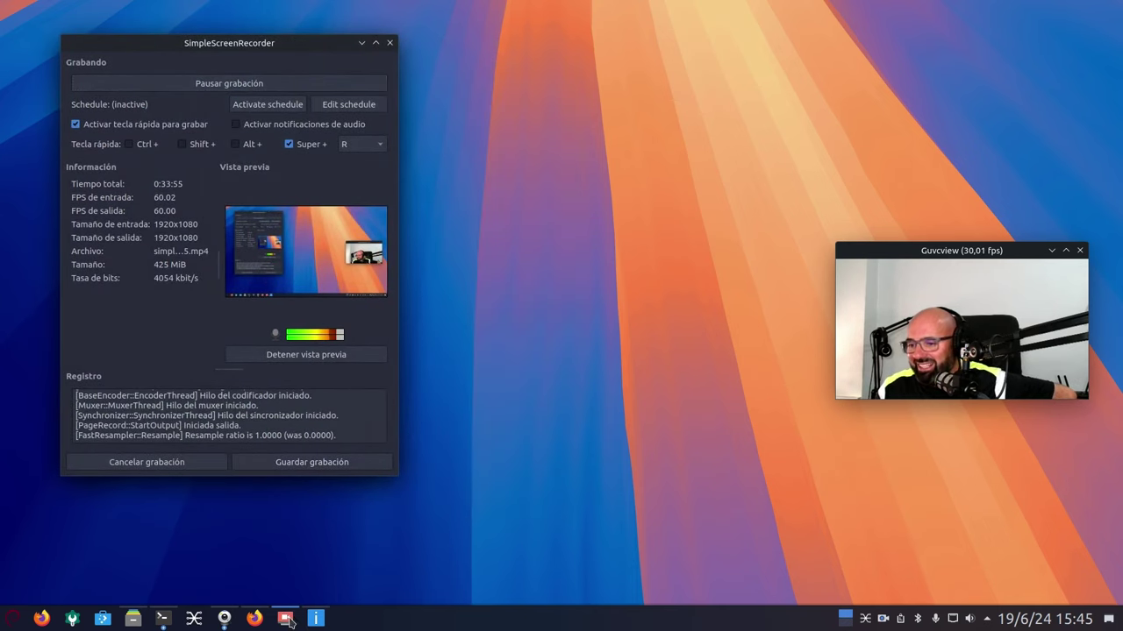
click(132, 619)
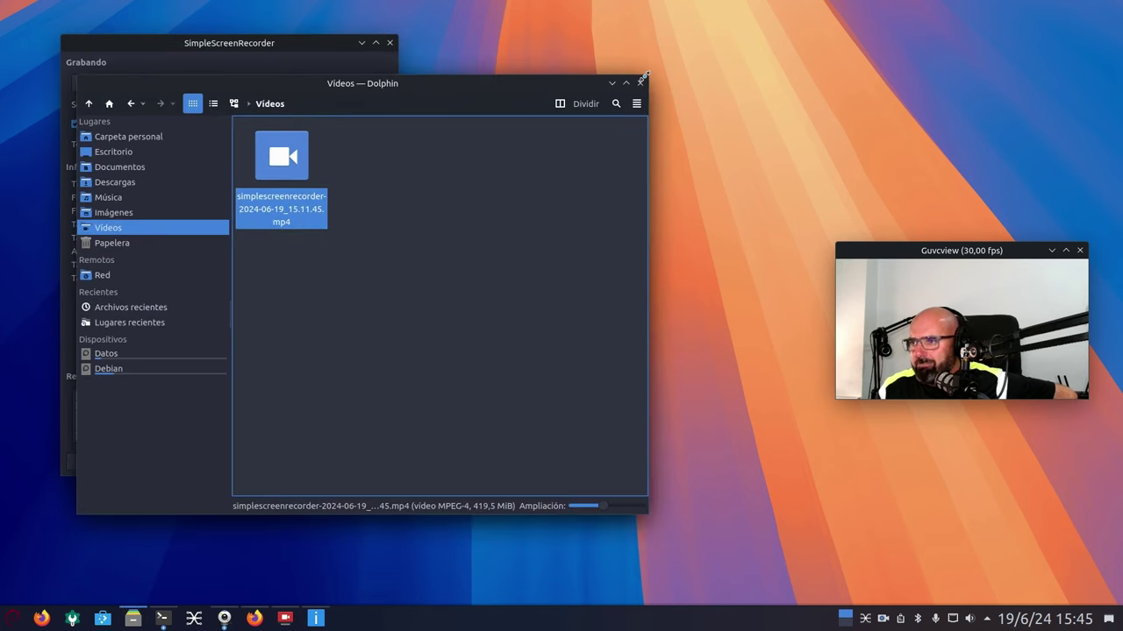
click(639, 82)
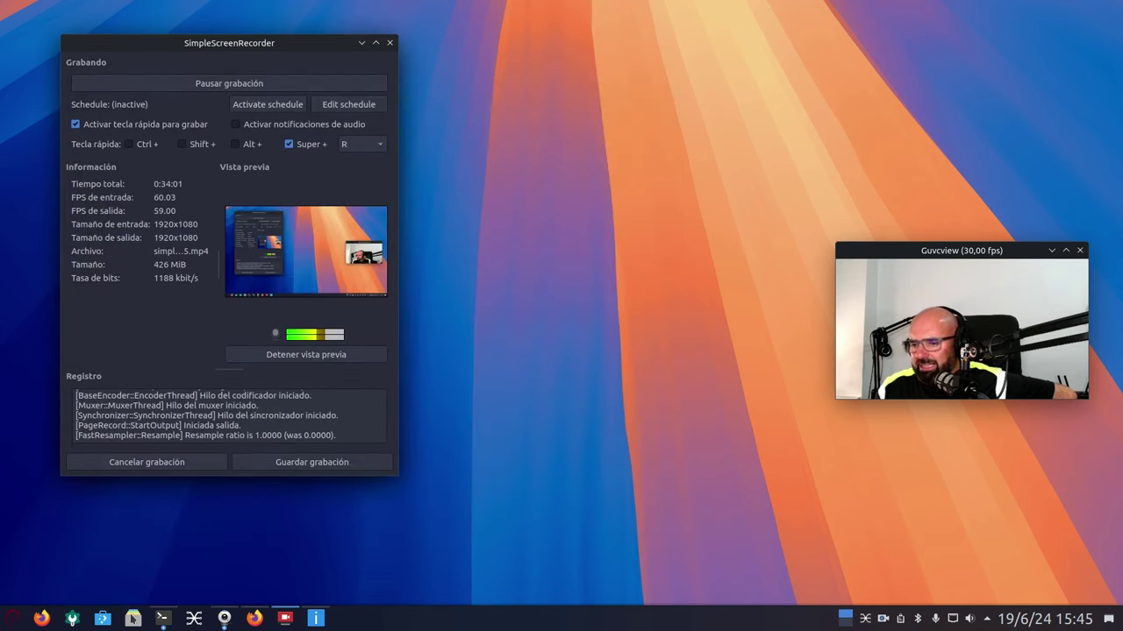
Show Acerca de este sistema in Preferencias del sistema, restore its window beside SimpleScreenRecorder, and move the Guvcview window off the system details.
click(72, 619)
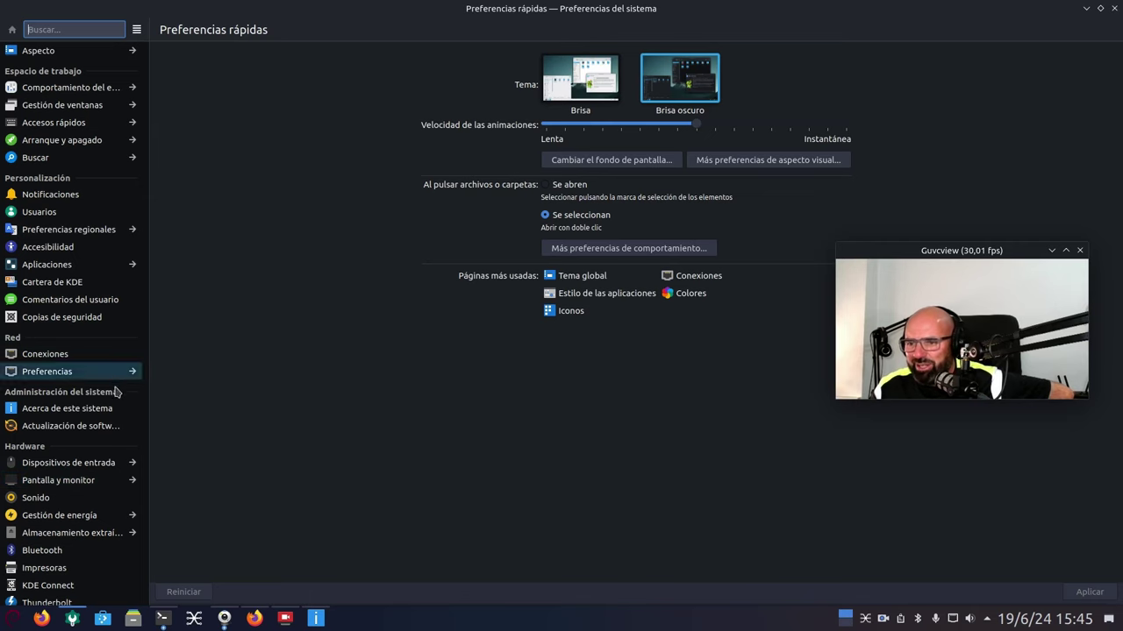
click(66, 408)
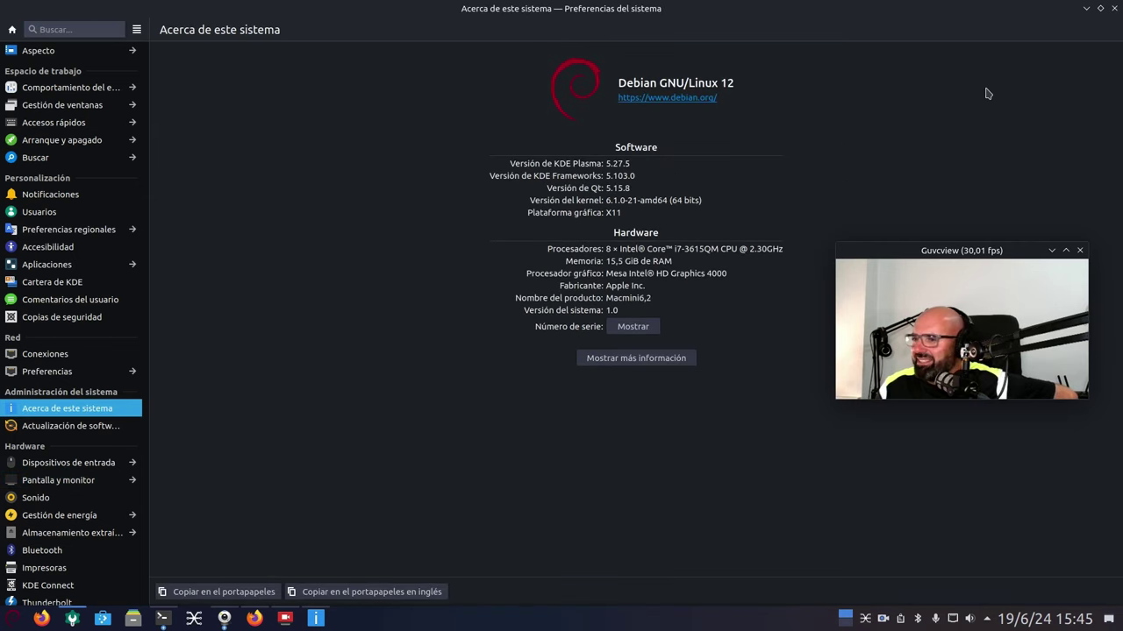
click(1100, 9)
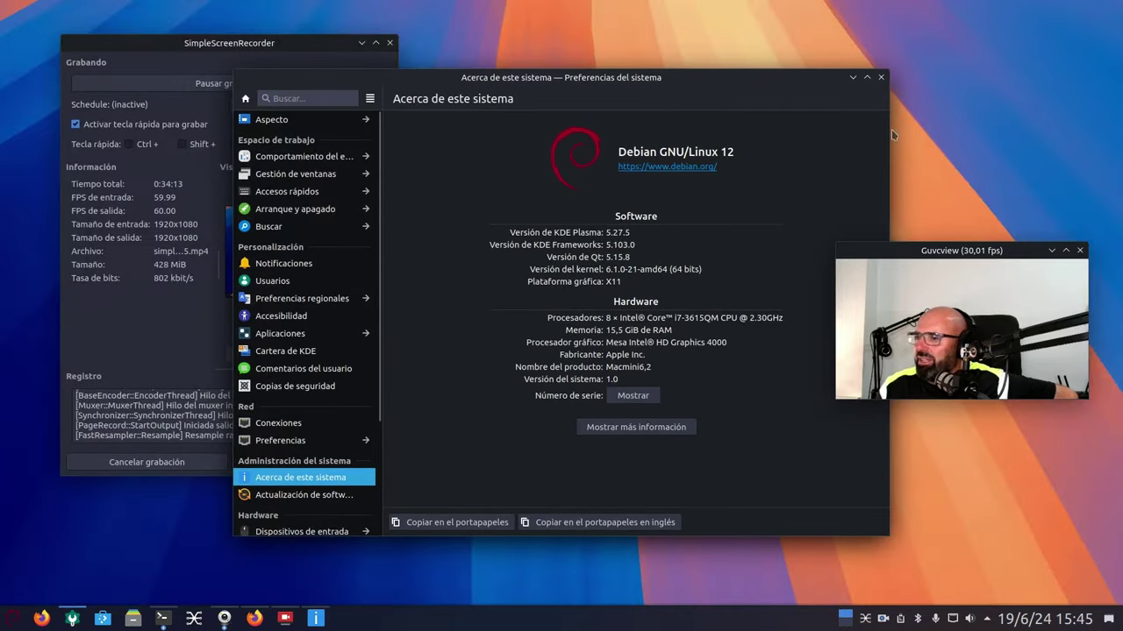
drag(708, 77, 896, 62)
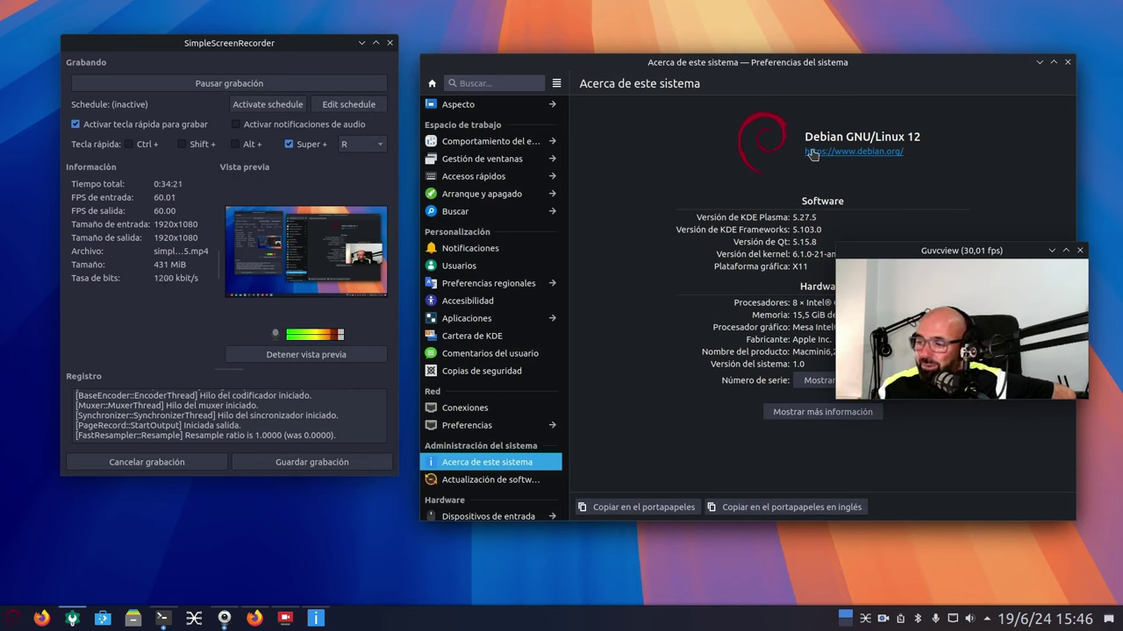
drag(947, 259, 937, 419)
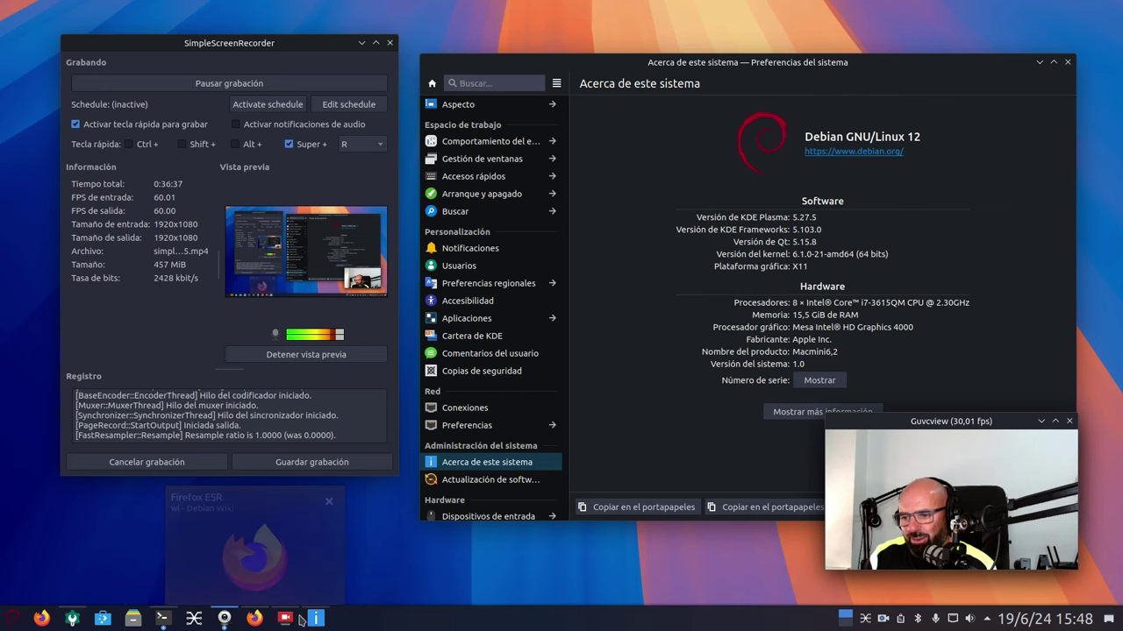
Browse to the Imágenes folder in Dolphin and open Screenshot_20240618_195041.png.
click(133, 619)
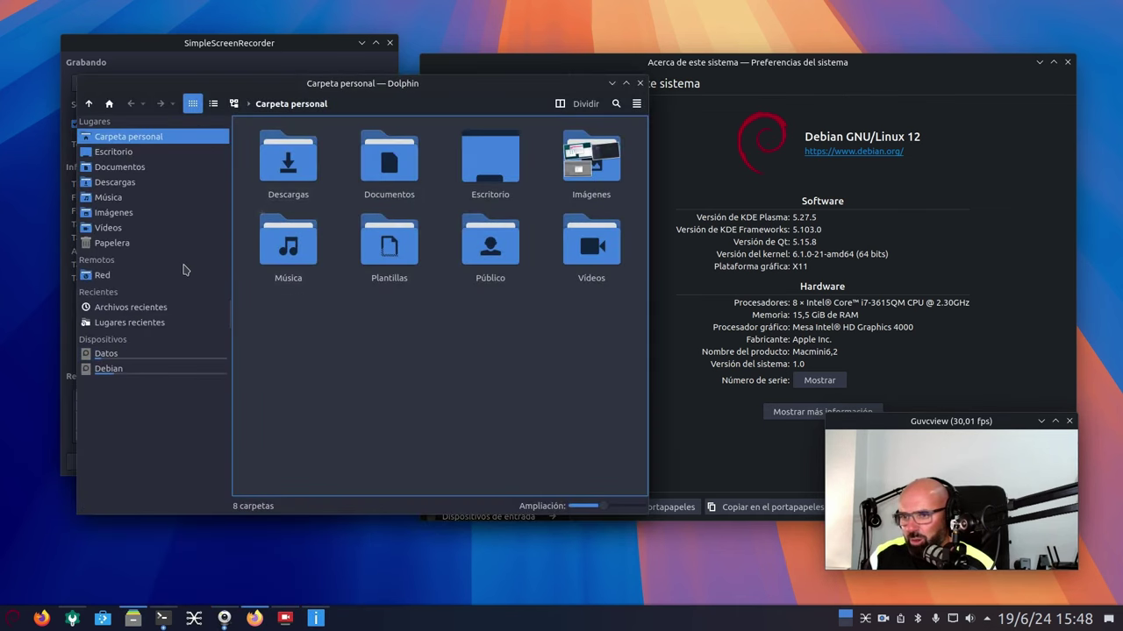
click(175, 212)
double_click(449, 166)
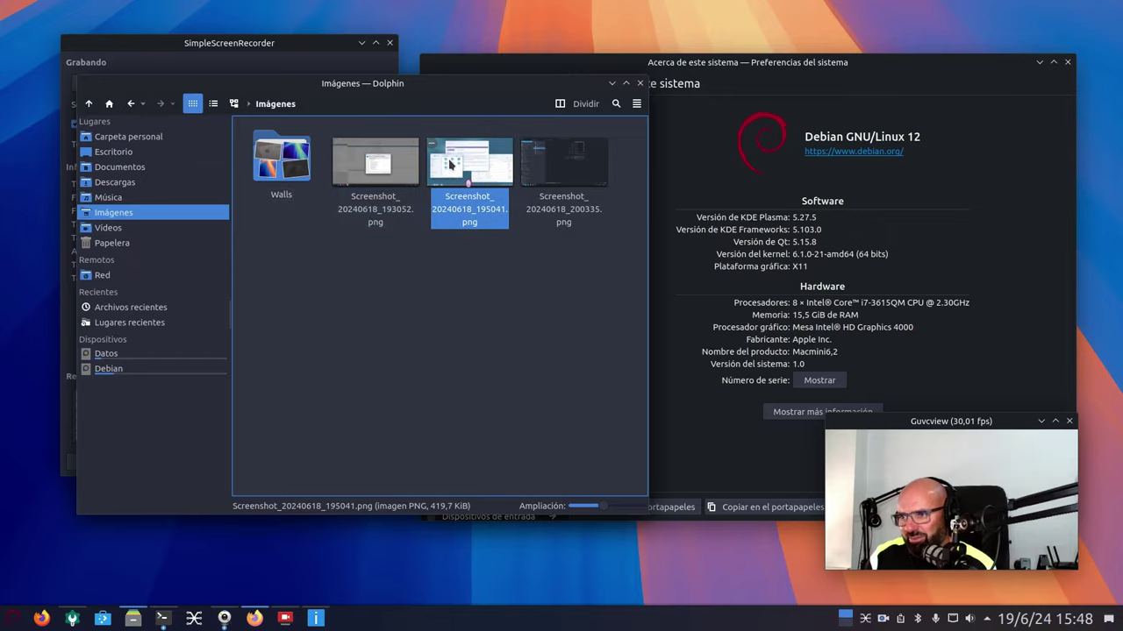